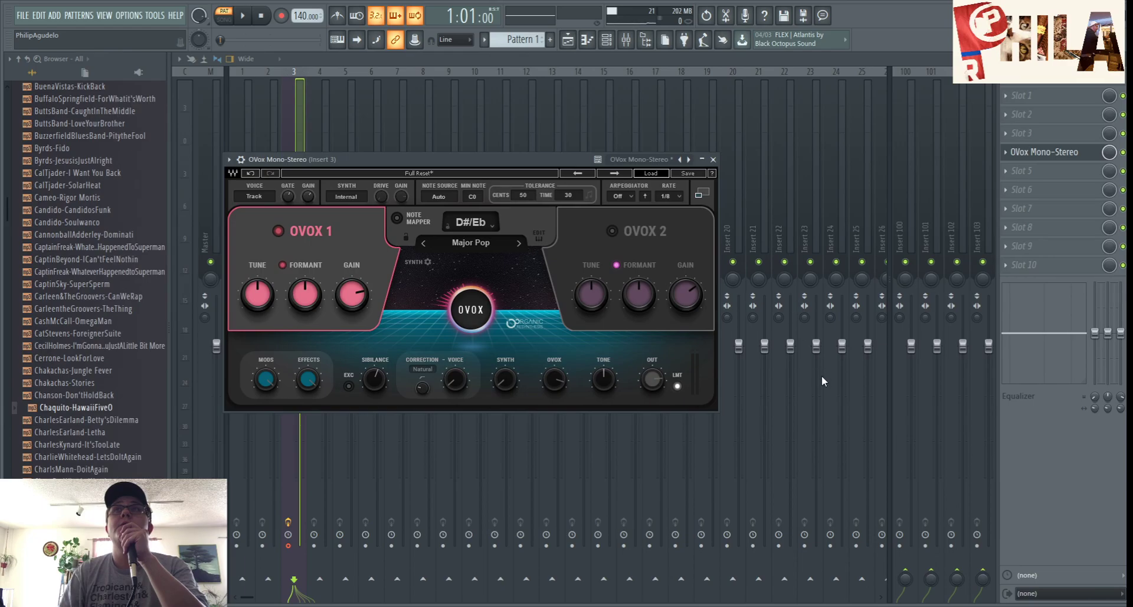
- Browse the OVox presets on Insert 3 to Octave Down and bypass the effect
{"action": "left_click", "coordinate": [810, 396]}
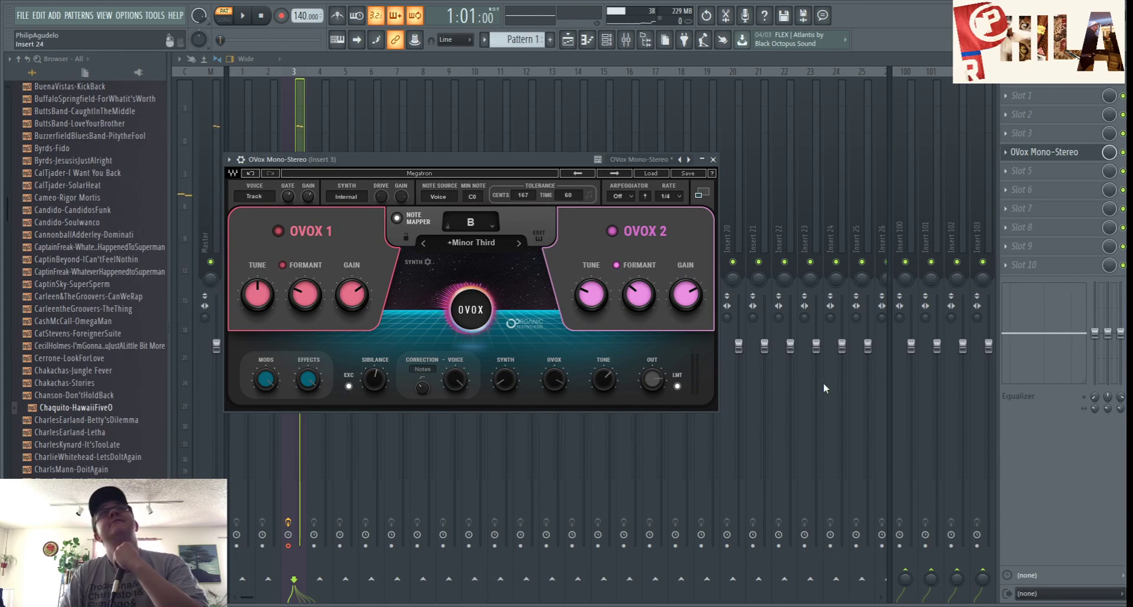
{"action": "left_click", "coordinate": [617, 174]}
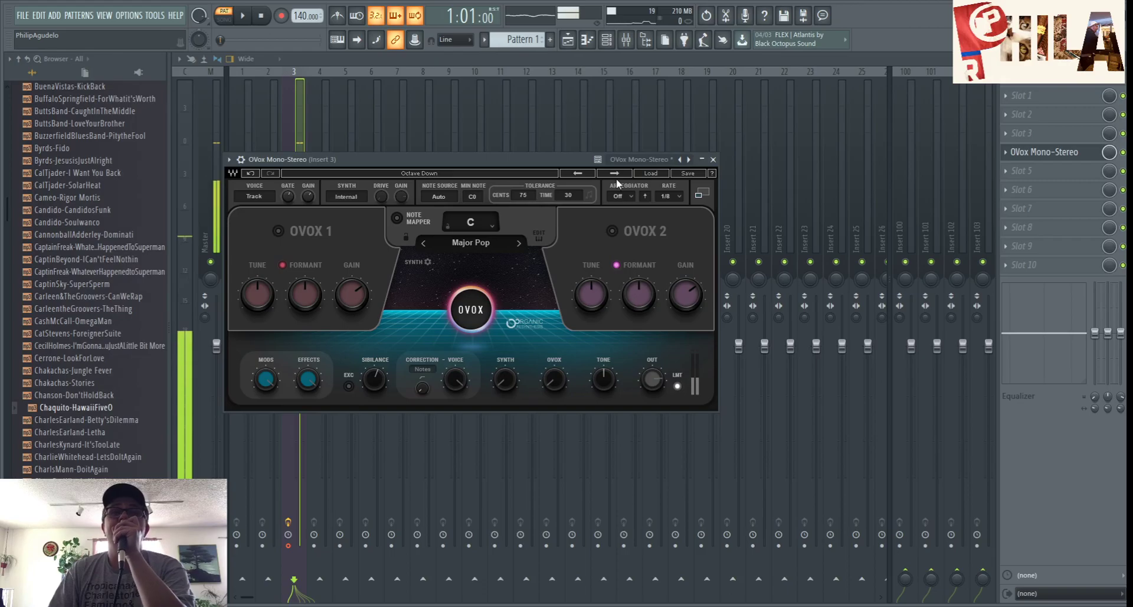
{"action": "left_click", "coordinate": [1124, 154]}
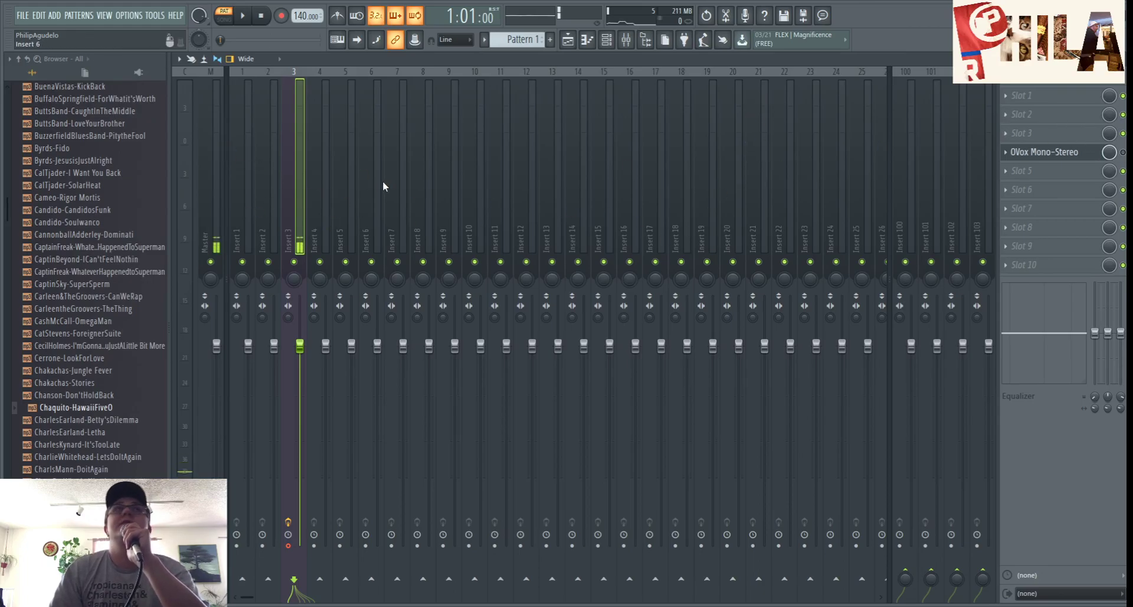
- Check the effect slots of the Master track and Insert 3, closing the Master's OVox window
{"action": "left_click", "coordinate": [205, 163]}
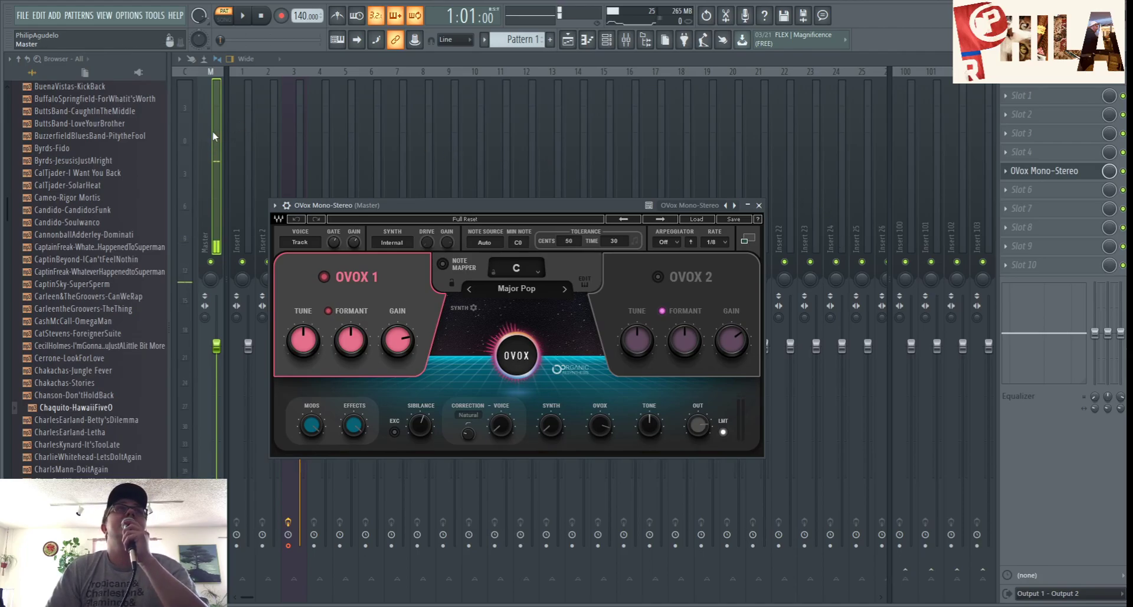
{"action": "left_click", "coordinate": [759, 205]}
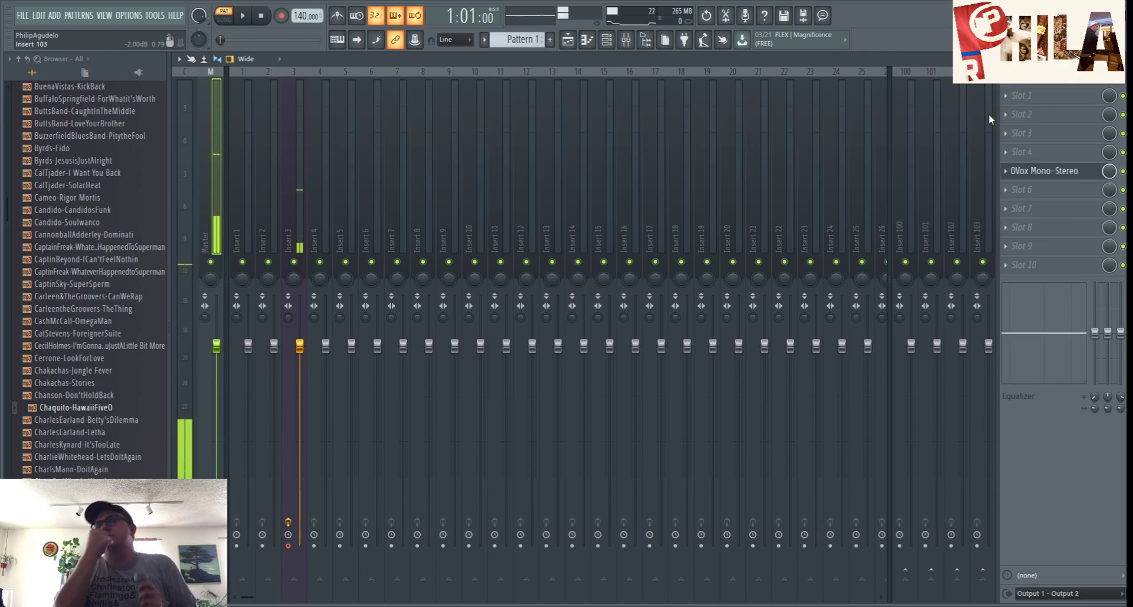
{"action": "left_click", "coordinate": [302, 145]}
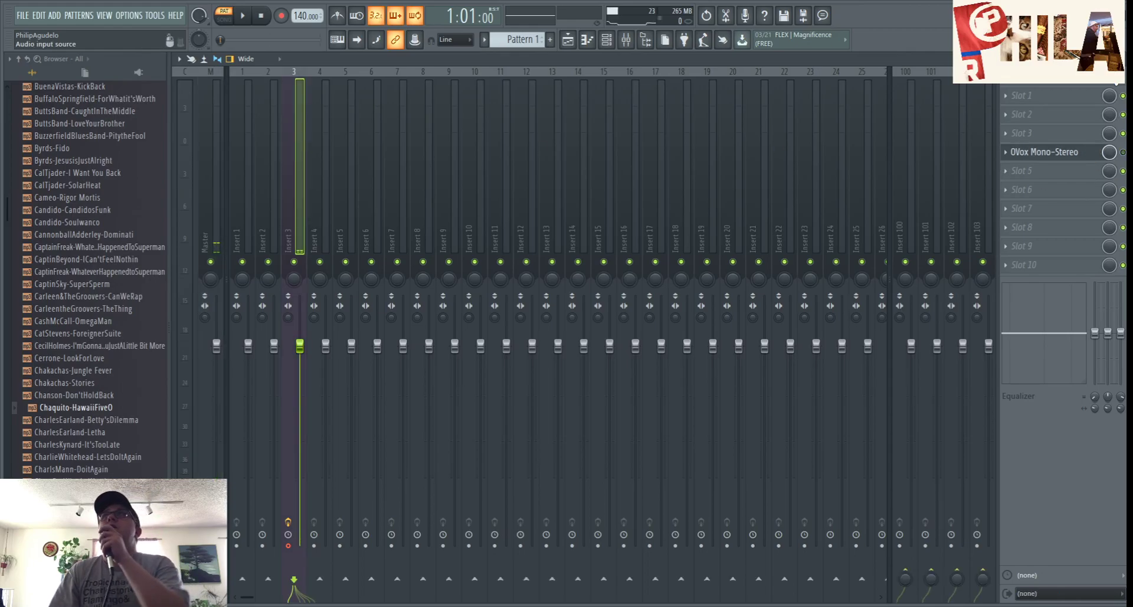
- Audition the CatStevens-ForeignerSuite sample with the Master track selected and return to Insert 3
{"action": "left_click", "coordinate": [215, 163]}
{"action": "left_click", "coordinate": [70, 333]}
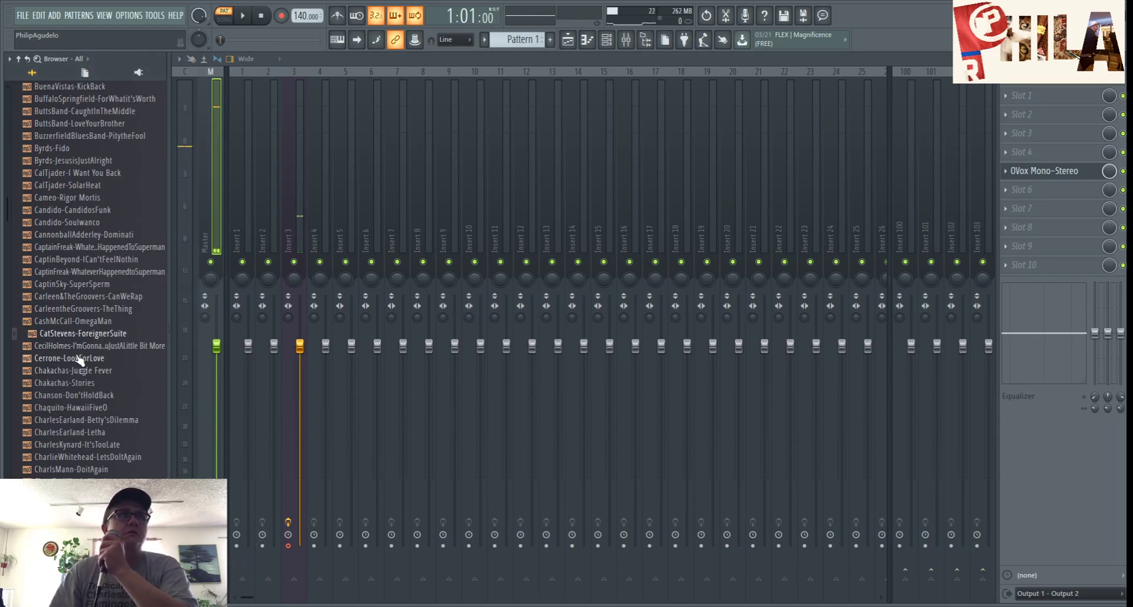
{"action": "left_click_drag", "start_coordinate": [83, 334], "coordinate": [311, 207]}
{"action": "left_click", "coordinate": [298, 205]}
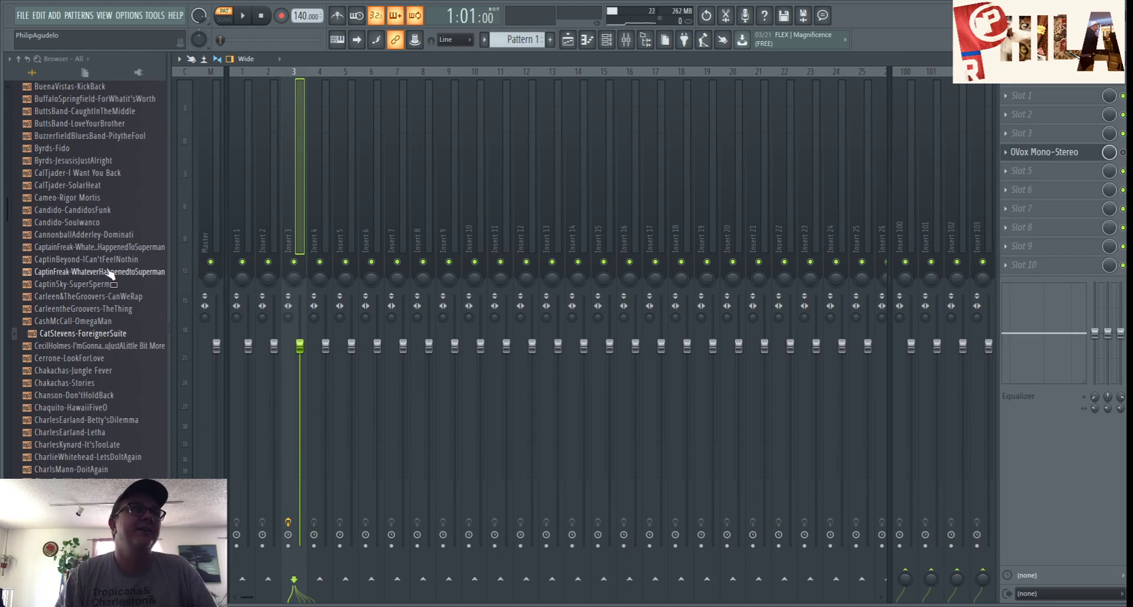
- Preview the Chakachas-Jungle Fever sample and inspect the OVox instances on Insert 3 and the Master track
{"action": "left_click", "coordinate": [91, 372]}
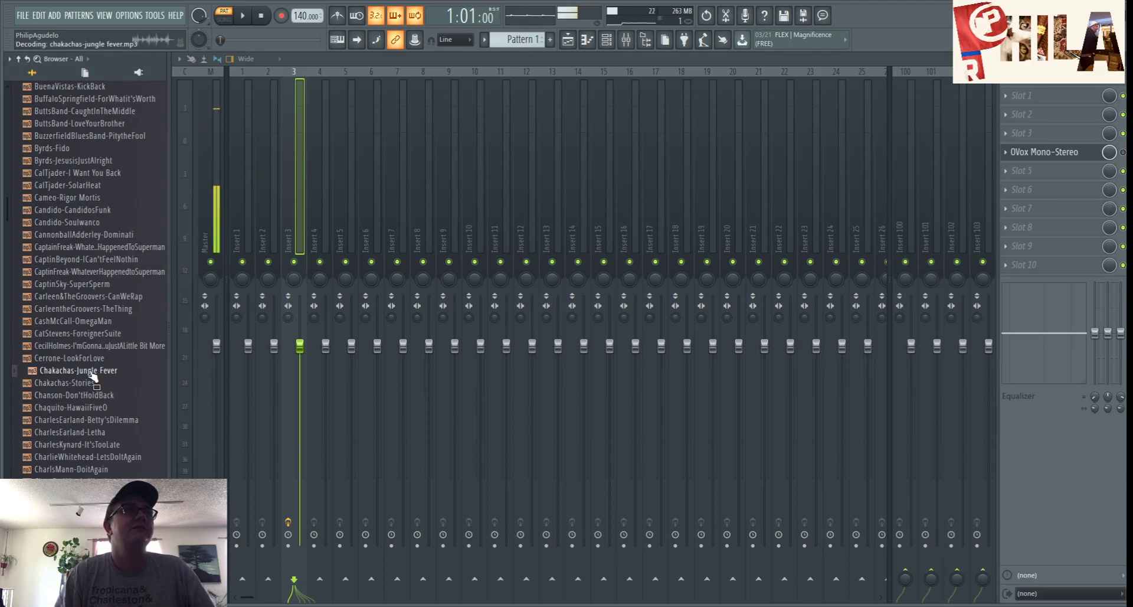
{"action": "left_click", "coordinate": [1059, 153]}
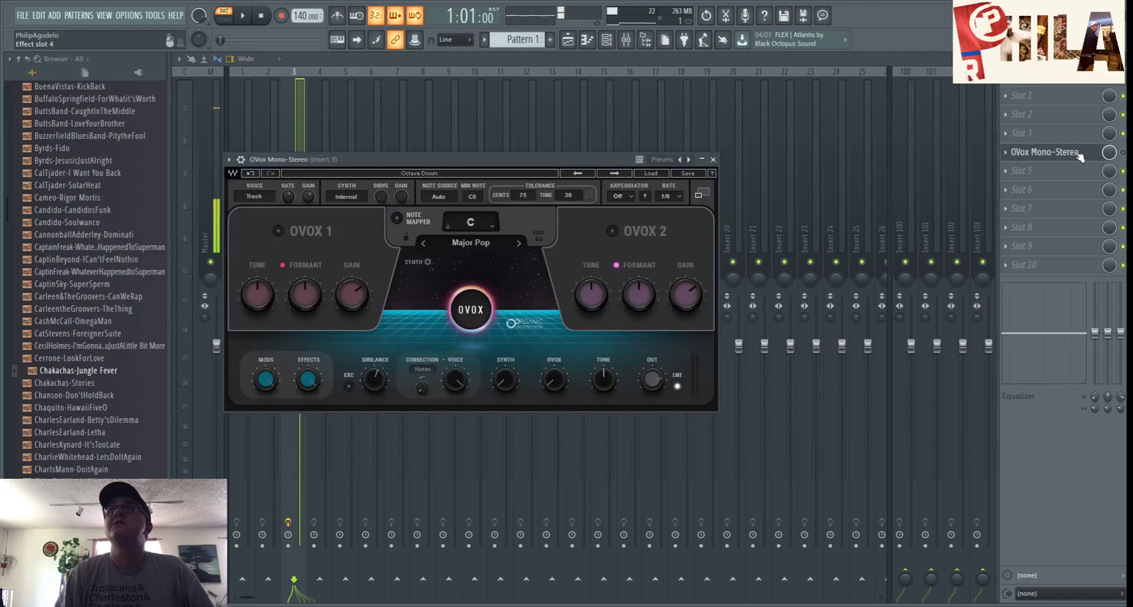
{"action": "left_click_drag", "start_coordinate": [391, 158], "coordinate": [678, 178]}
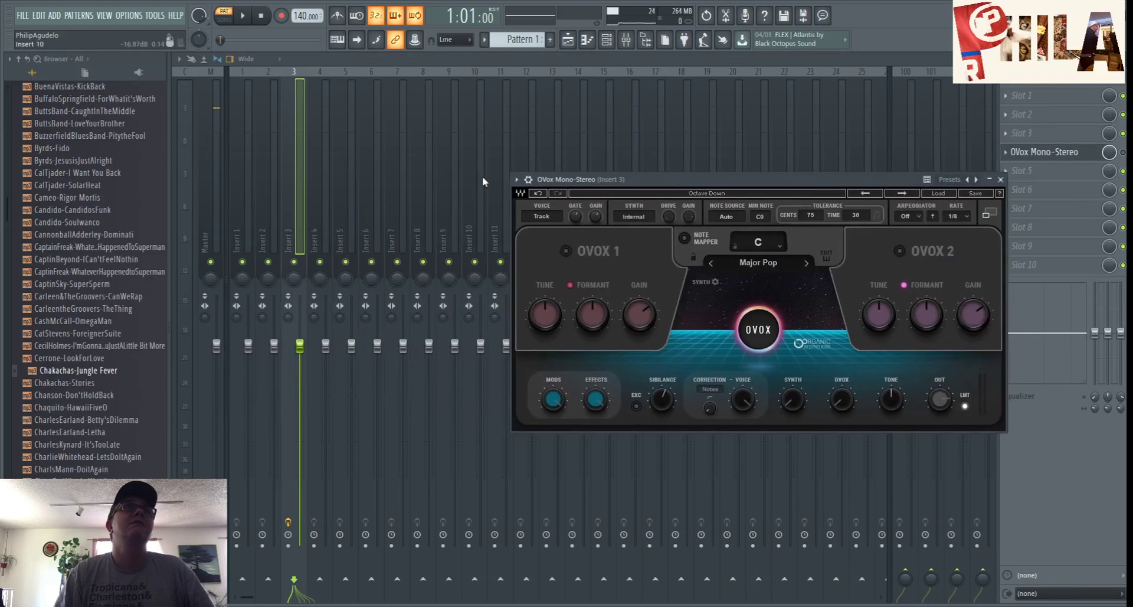
{"action": "left_click", "coordinate": [214, 199]}
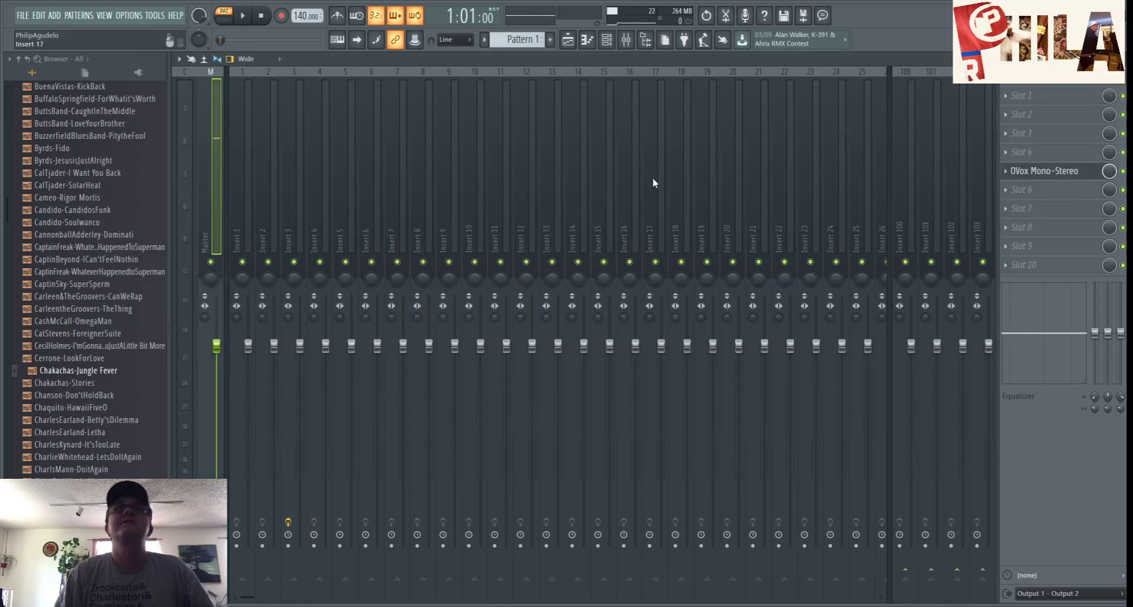
{"action": "left_click", "coordinate": [1049, 172]}
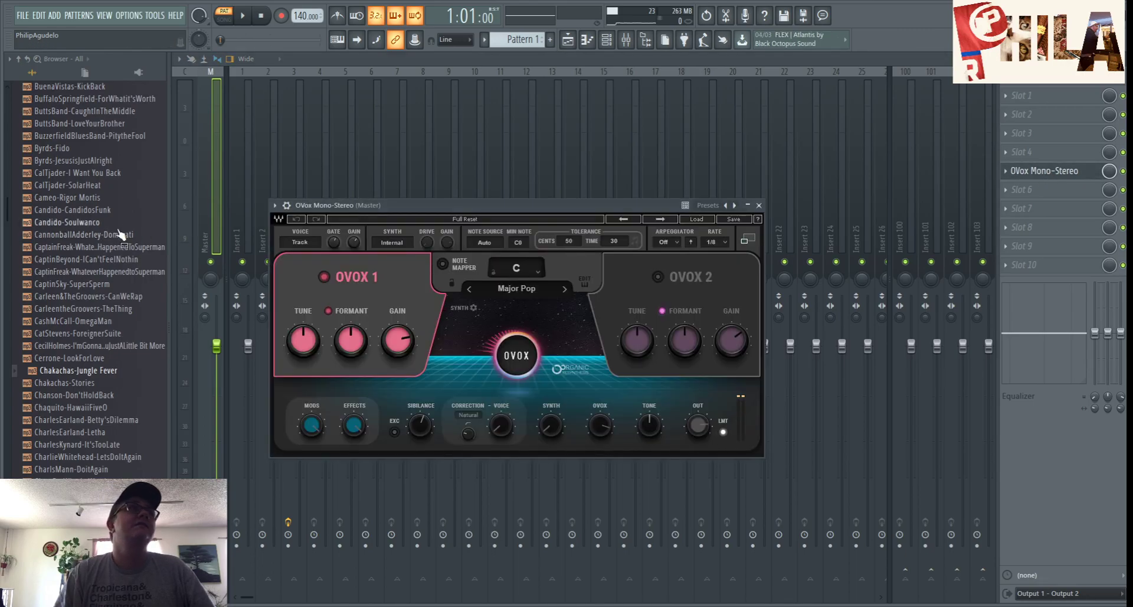
- Audition the Carleen&TheGroovers-CanWeRap and Cerrone-LookForLove breaks through the Master's OVox using the DRUMS Expirements preset, toggling the effect to compare
{"action": "left_click", "coordinate": [88, 295]}
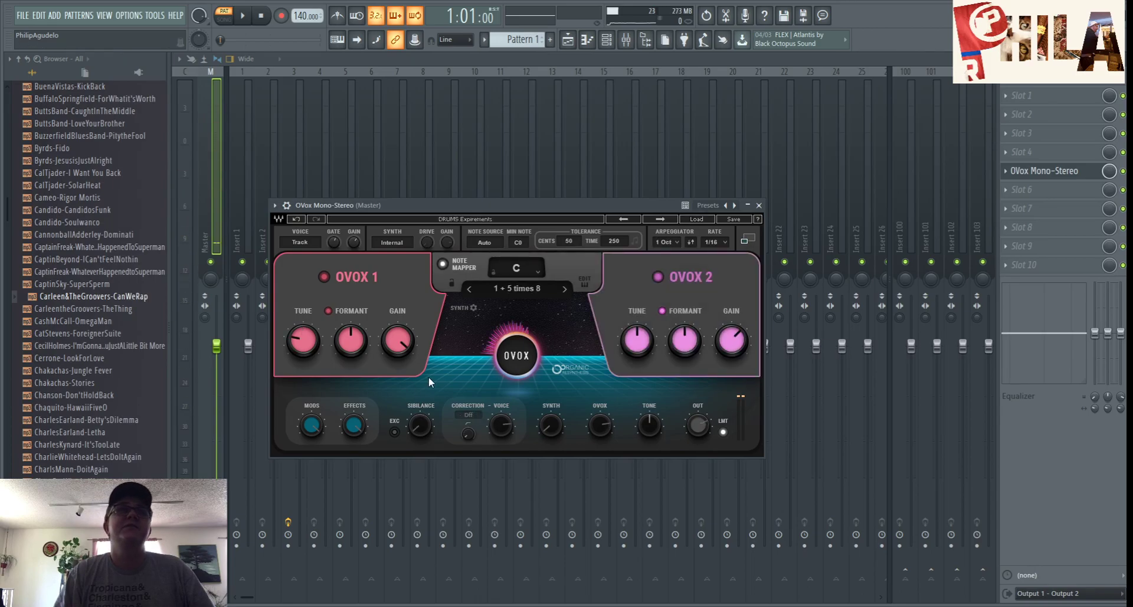
{"action": "left_click", "coordinate": [101, 357]}
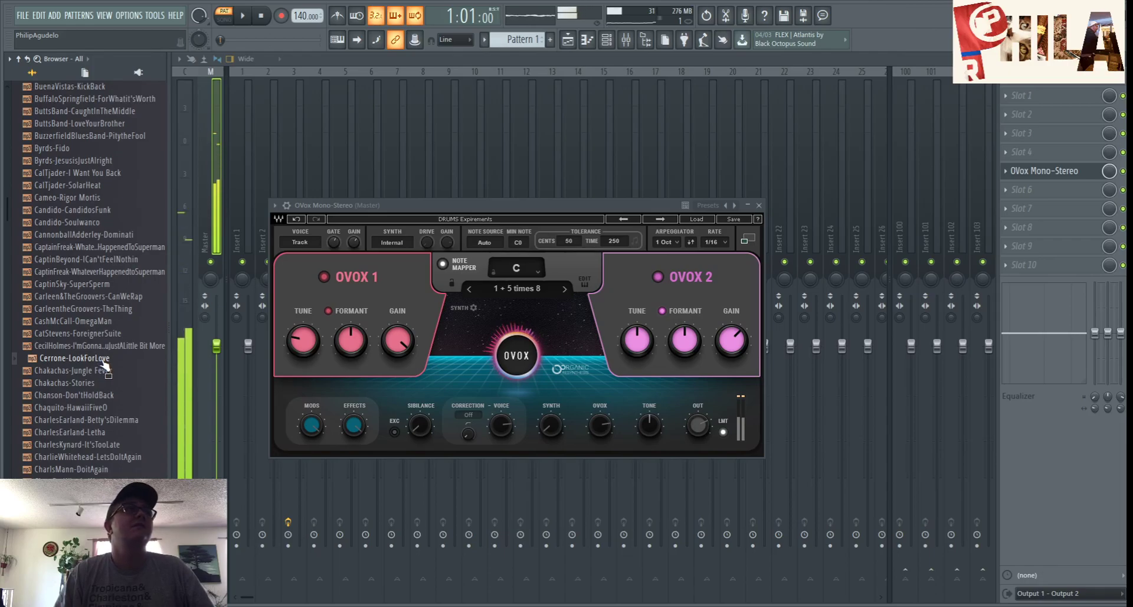
{"action": "left_click", "coordinate": [1122, 171]}
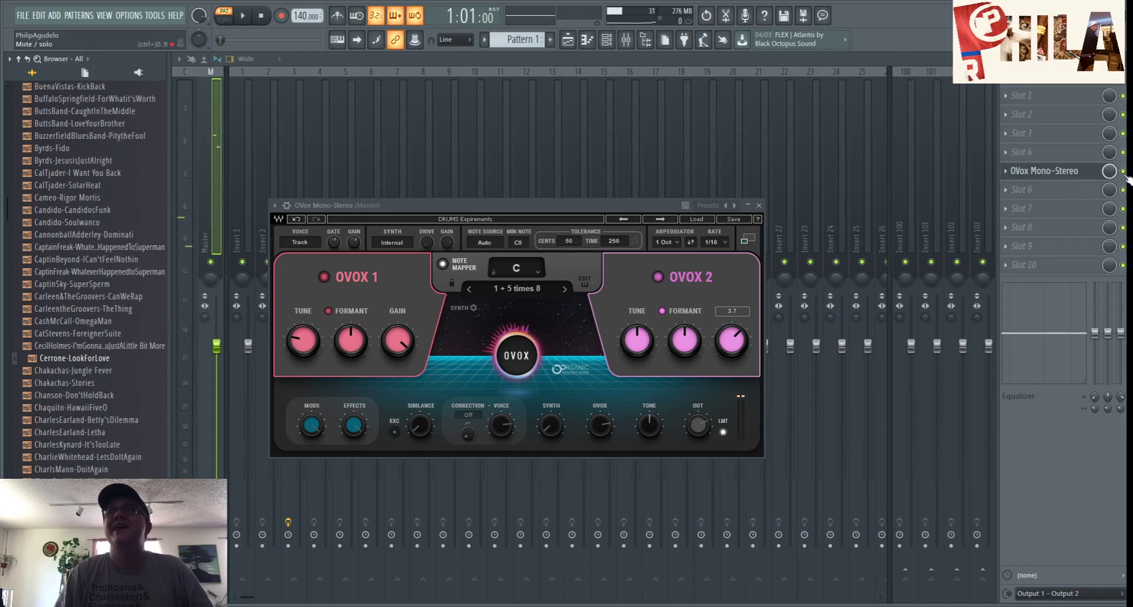
{"action": "left_click", "coordinate": [759, 205]}
{"action": "left_click", "coordinate": [81, 362]}
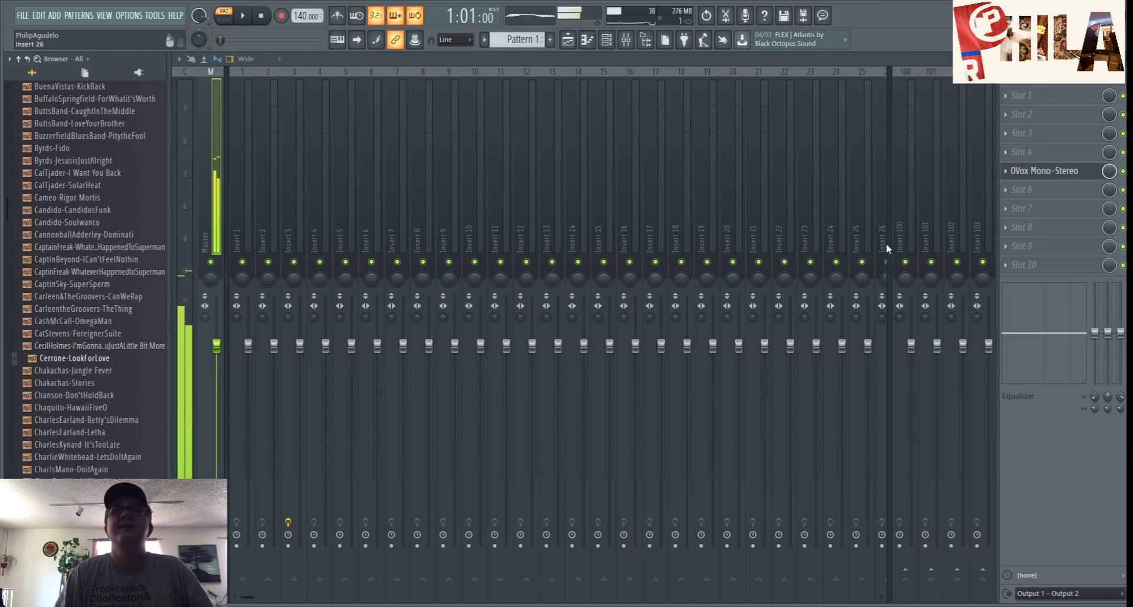
- Step the Master's OVox through DRUMS Chord Comp to DRUMS Bass Addition while previewing Cerrone-LookForLove and CharlesEarland-Betty'sDilemma
{"action": "left_click", "coordinate": [1069, 171]}
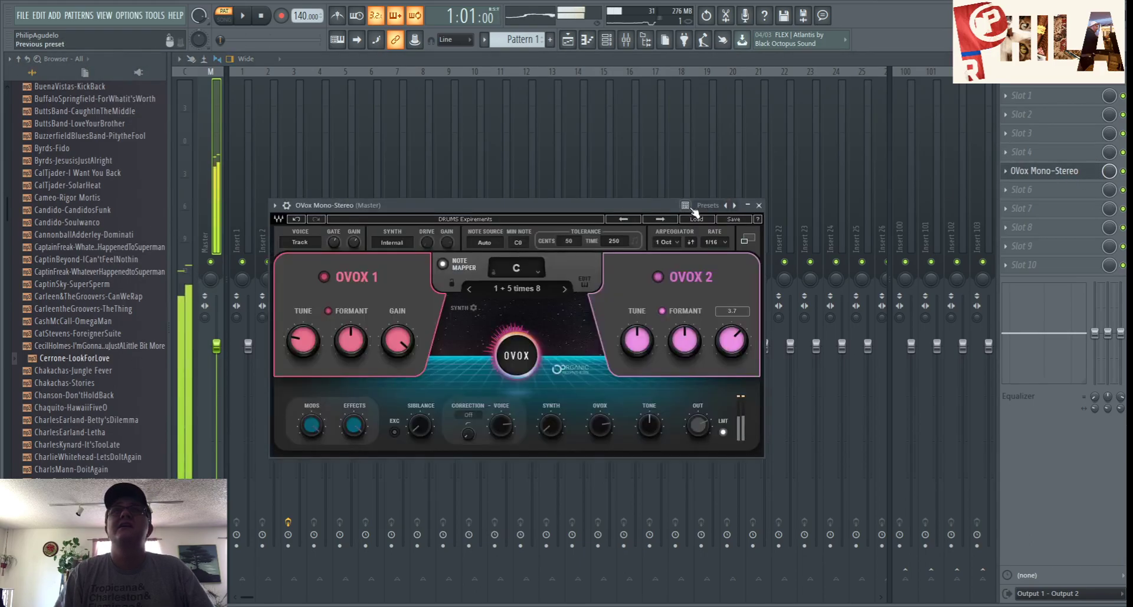
{"action": "left_click", "coordinate": [624, 219]}
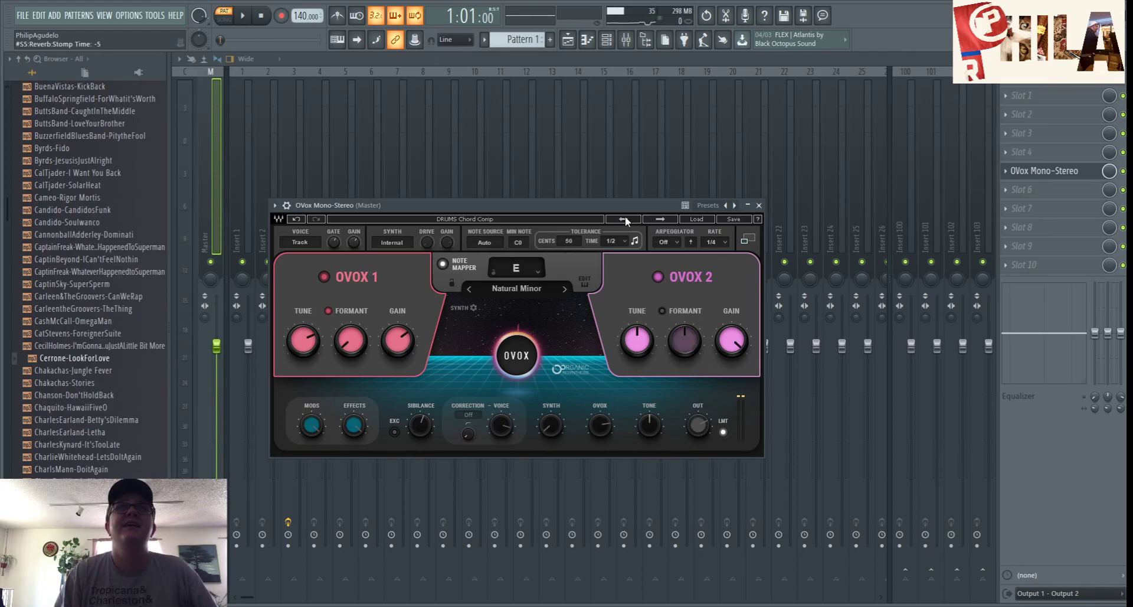
{"action": "left_click", "coordinate": [65, 361]}
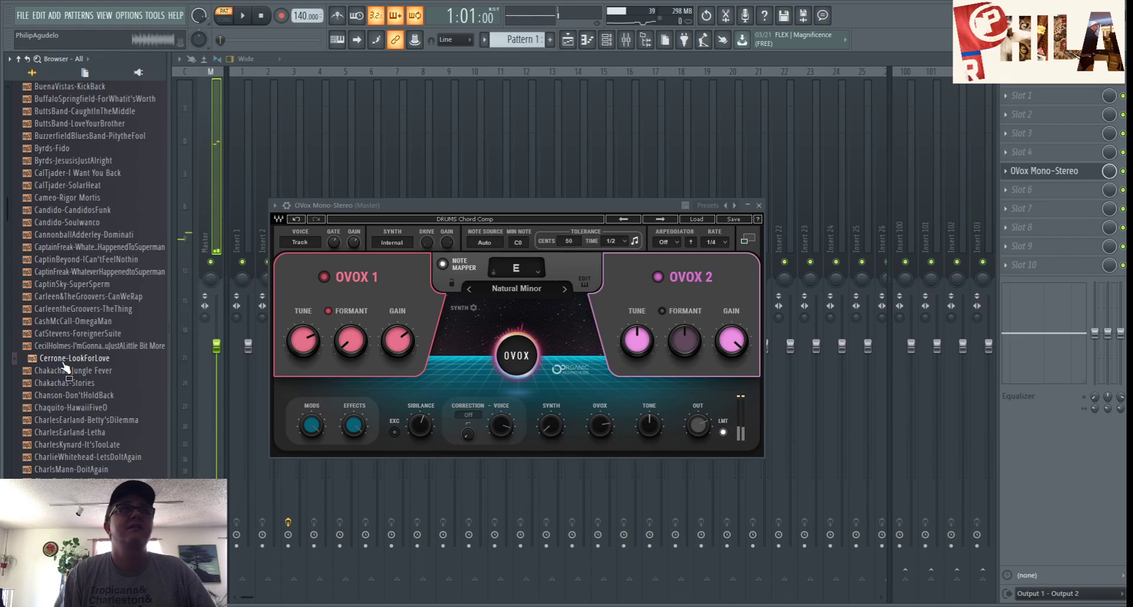
{"action": "left_click", "coordinate": [70, 420]}
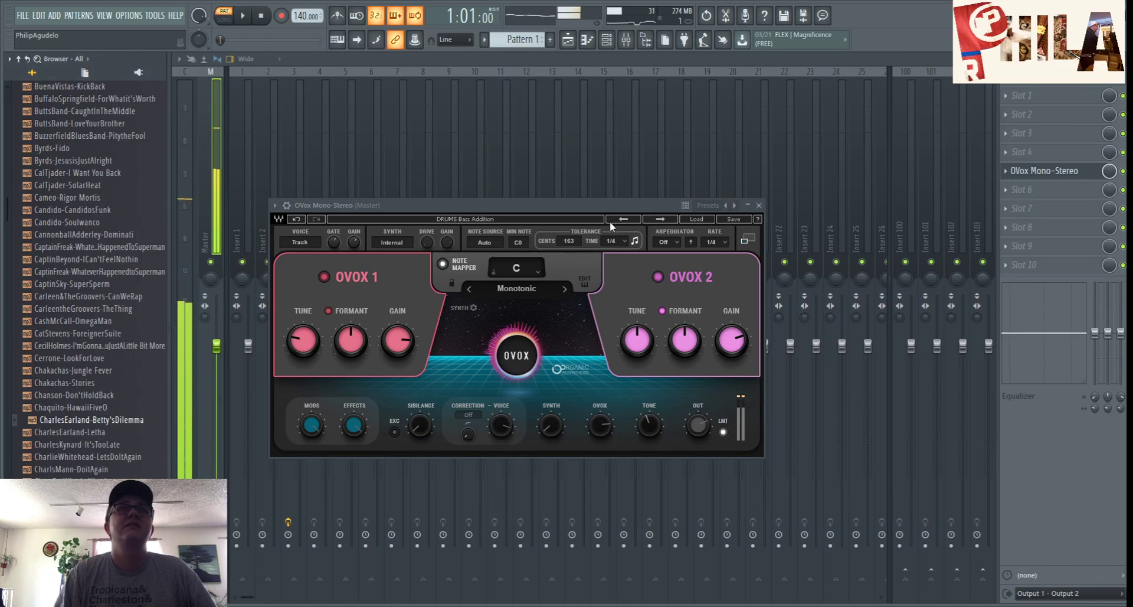
- Compare CharlesEarland-Betty'sDilemma with and without the Master's OVox, leaving the effect bypassed
{"action": "left_click", "coordinate": [1123, 171]}
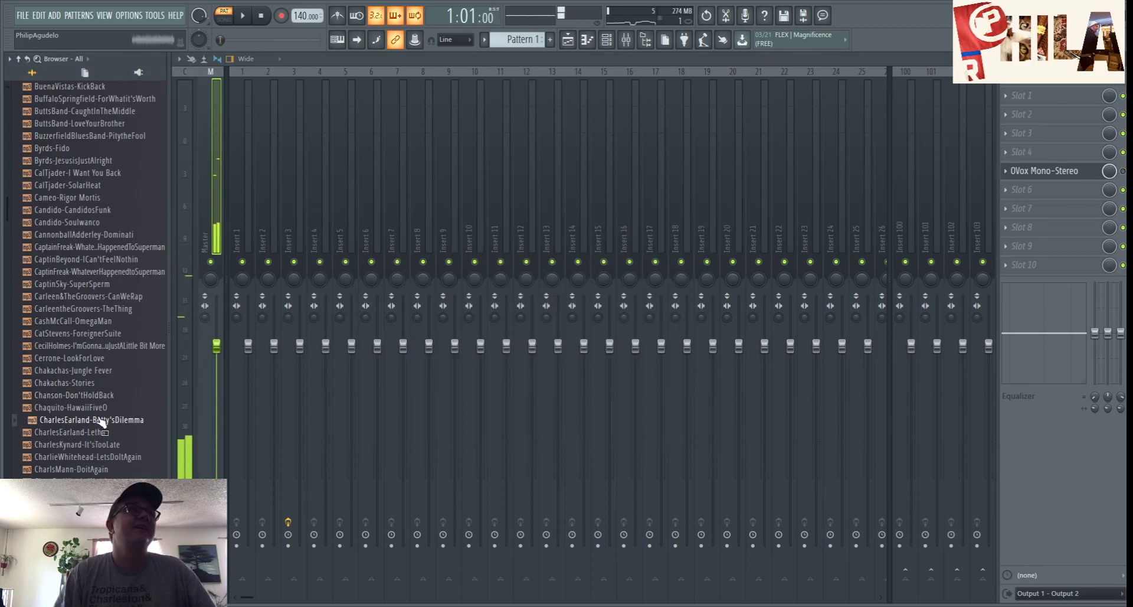
{"action": "left_click", "coordinate": [1124, 171]}
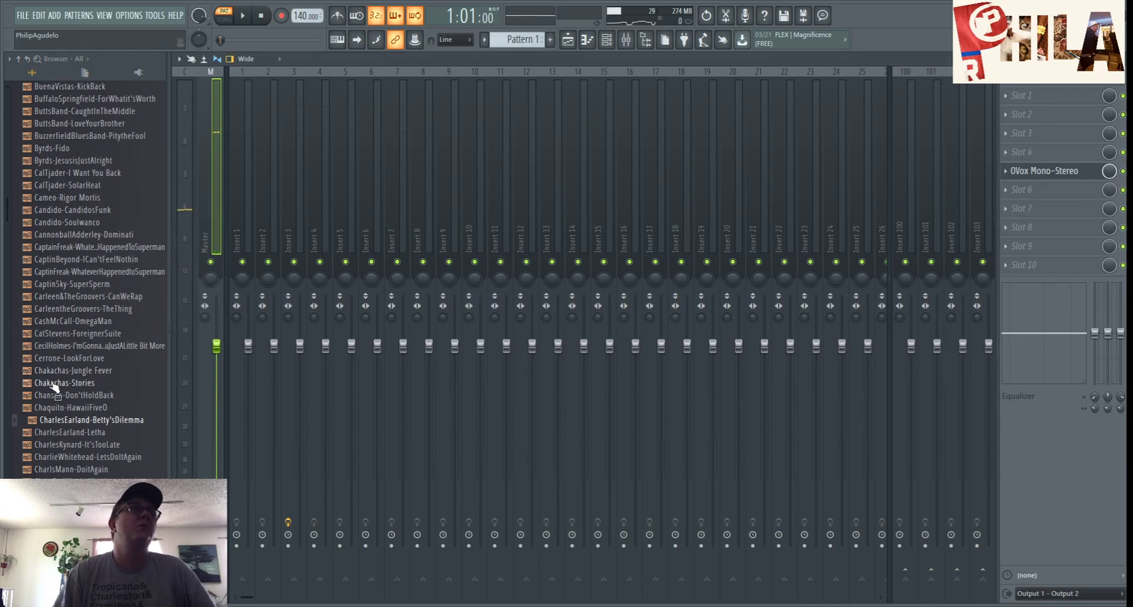
{"action": "left_click", "coordinate": [85, 420]}
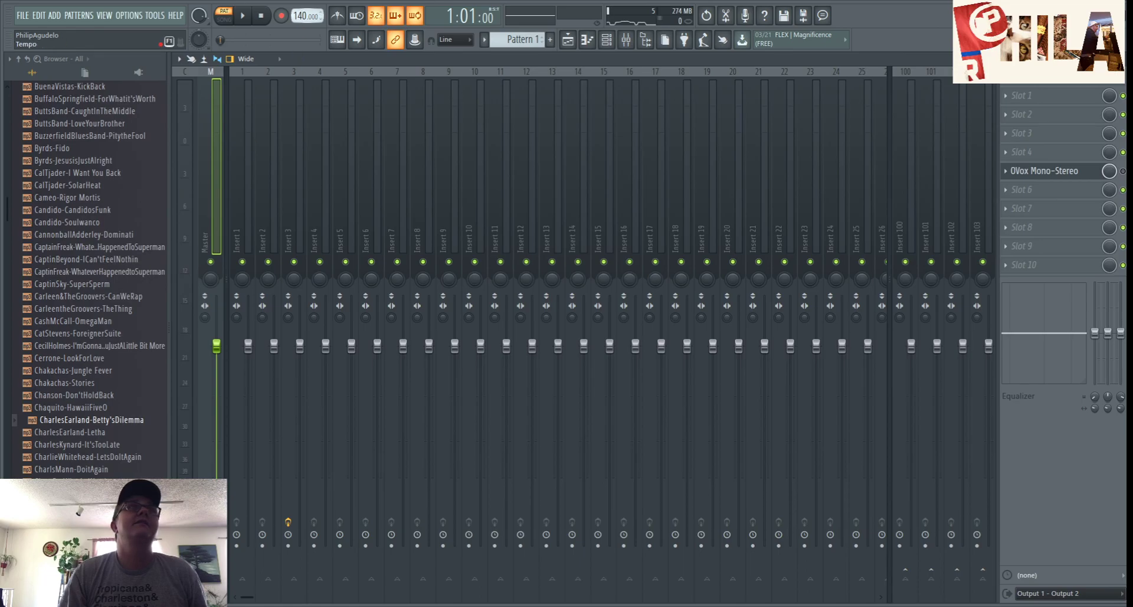
- Set the project tempo to 147 BPM and load the Chicago-SkinnyBoy break into Slicex
{"action": "left_click_drag", "start_coordinate": [303, 16], "coordinate": [303, 18]}
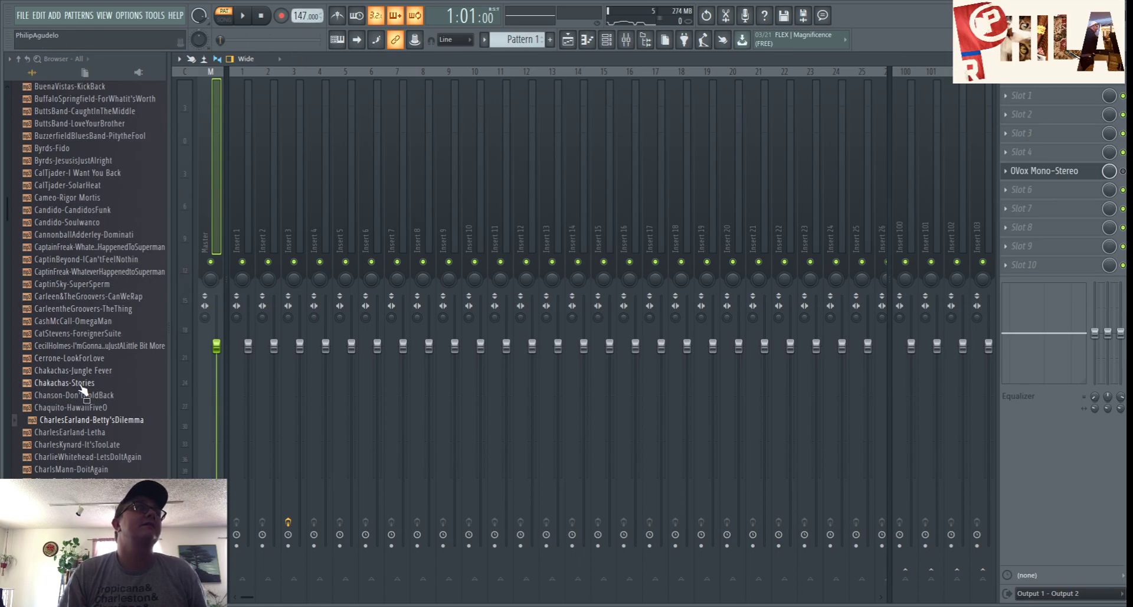
{"action": "left_click", "coordinate": [88, 494]}
{"action": "left_click", "coordinate": [89, 506]}
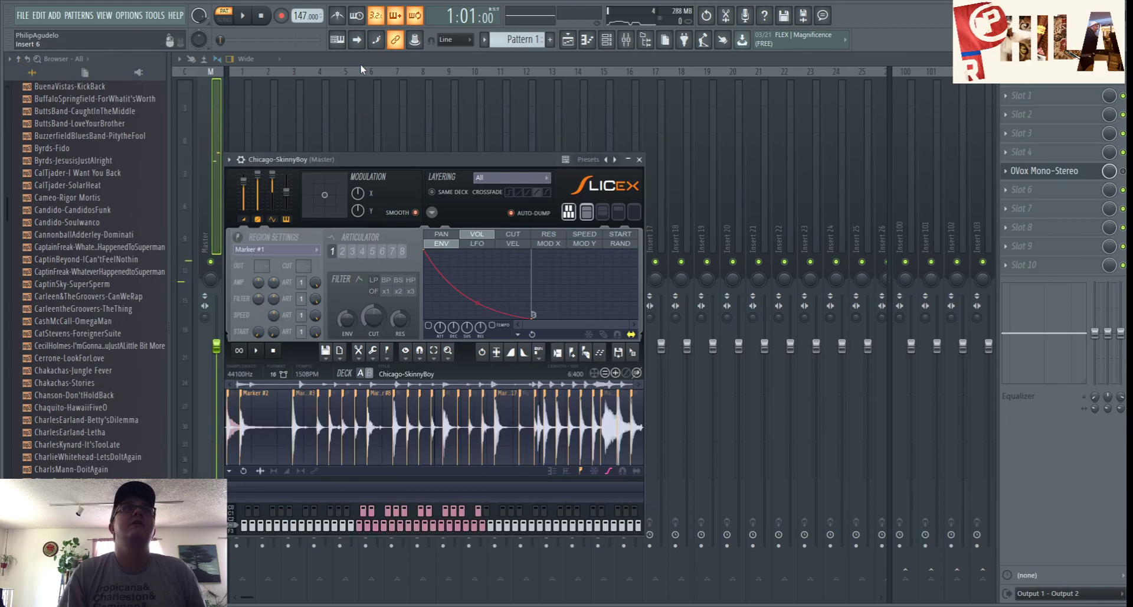
- Play the sliced break and place Pattern 1 at bar 1 of Track 1 in the playlist
{"action": "left_click", "coordinate": [243, 18]}
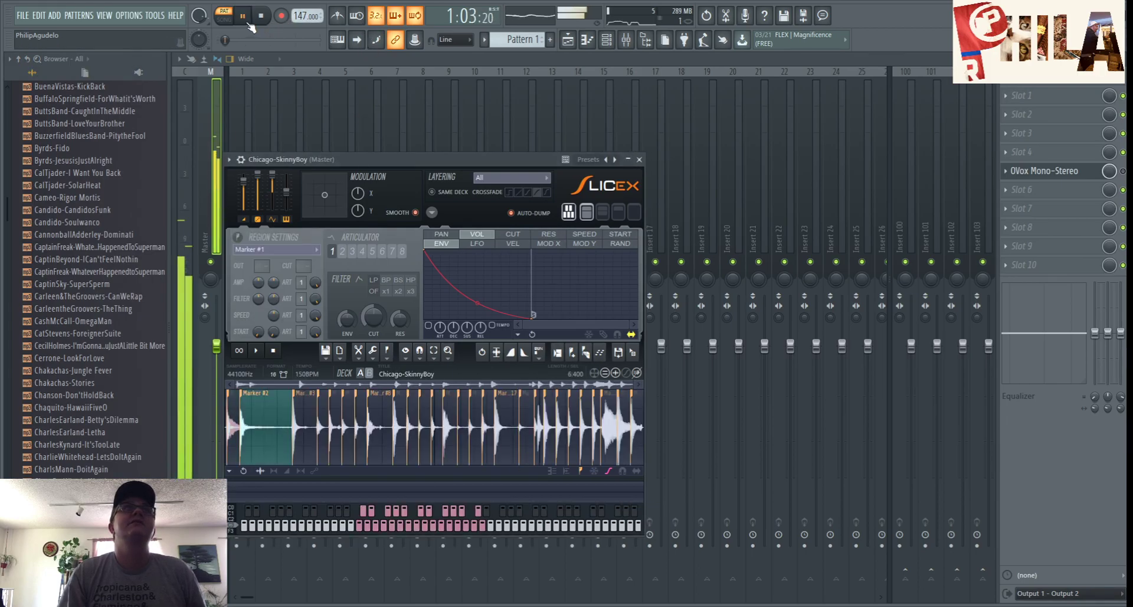
{"action": "left_click", "coordinate": [569, 39]}
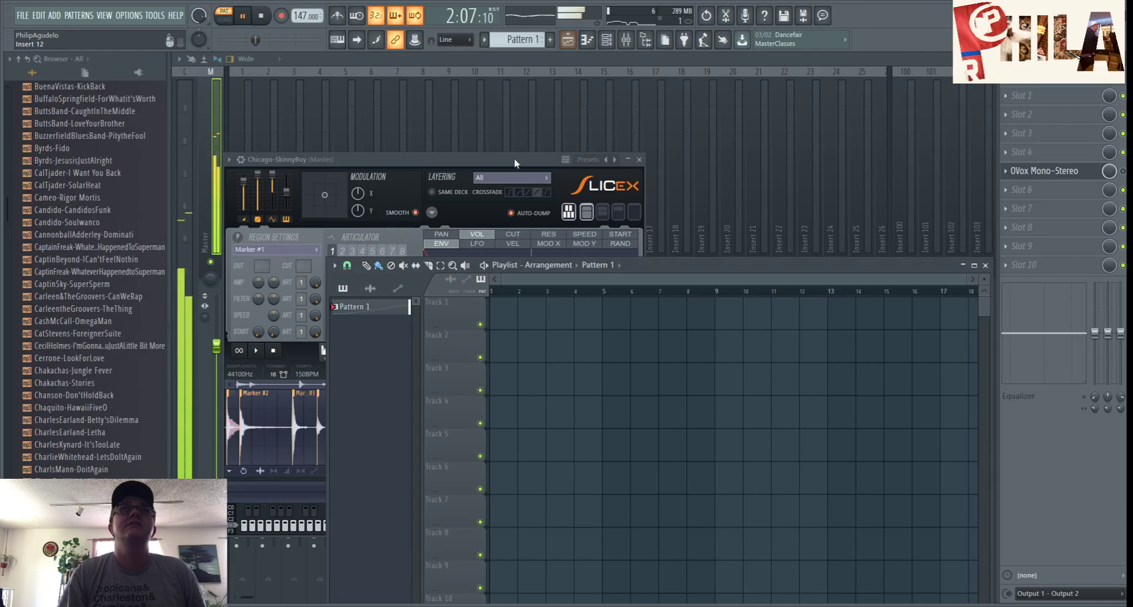
{"action": "left_click", "coordinate": [505, 315]}
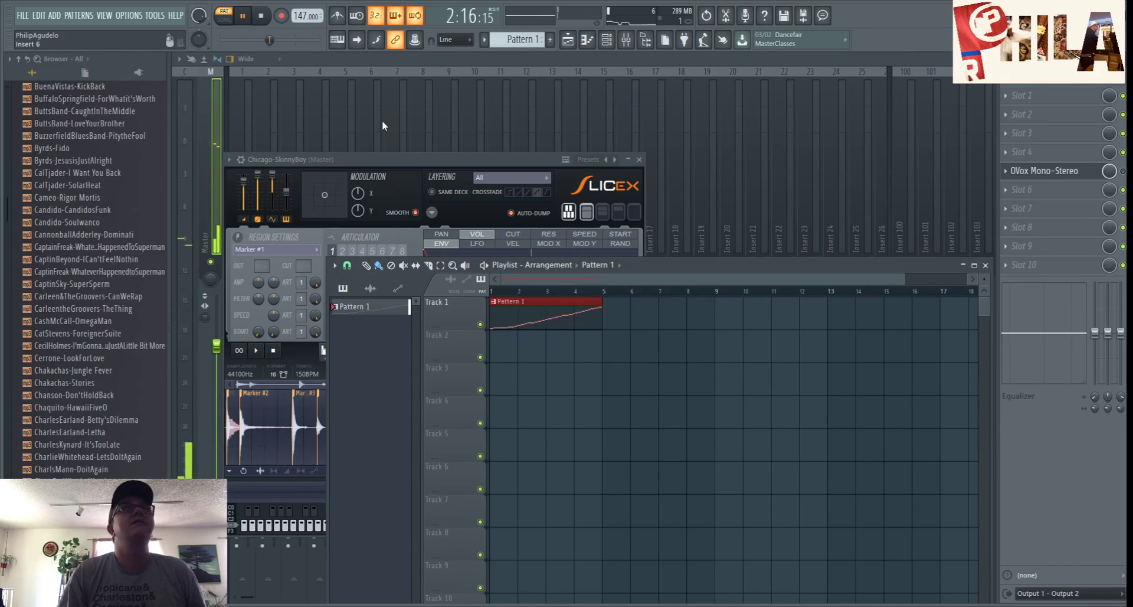
{"action": "left_click", "coordinate": [331, 59]}
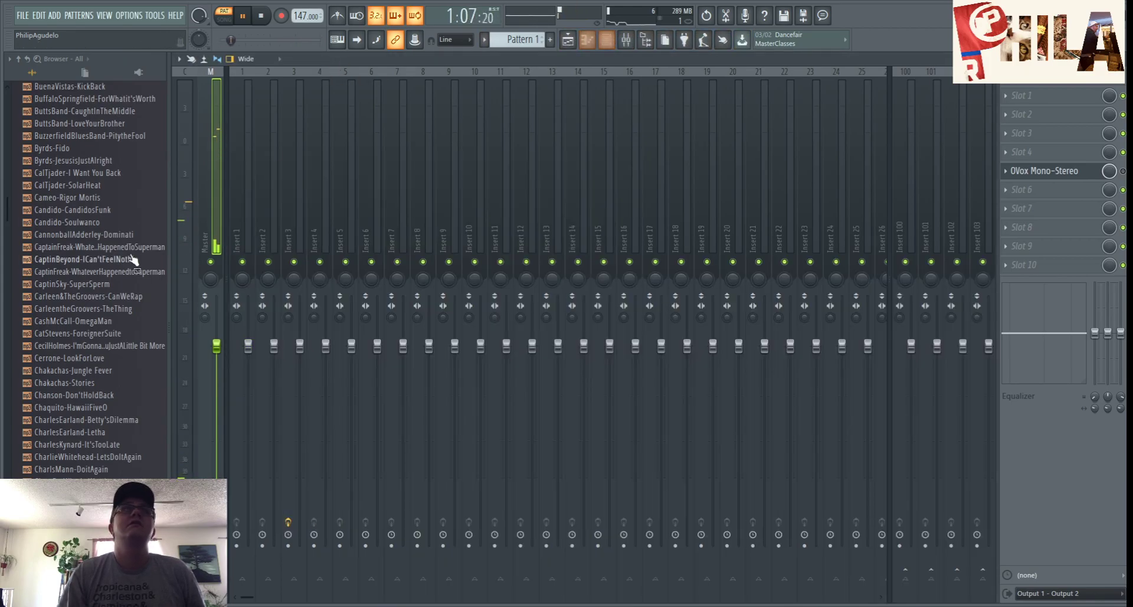
- Route the Chicago-SkinnyBoy channel to mixer Insert 3 and close the channel rack
{"action": "left_click", "coordinate": [609, 42]}
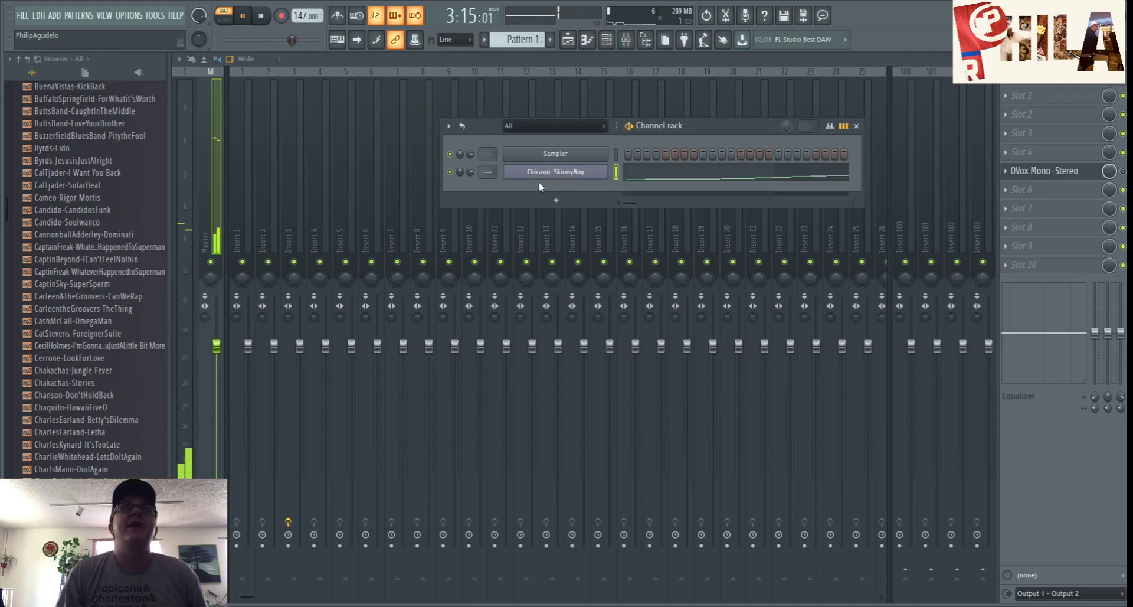
{"action": "scroll", "coordinate": [485, 172], "scroll_direction": "up", "scroll_amount": 1}
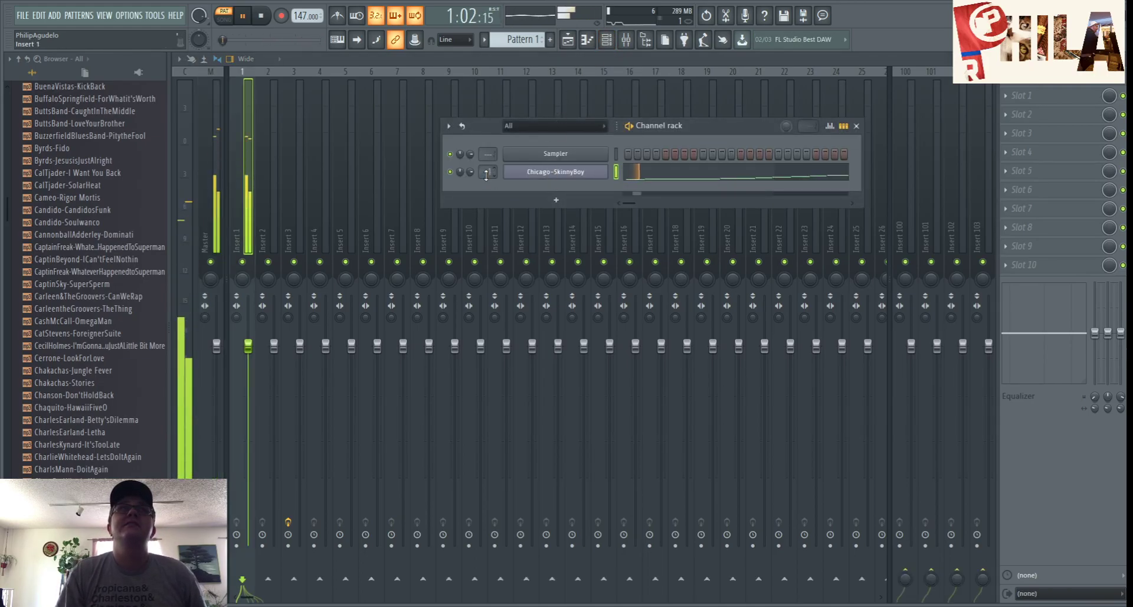
{"action": "scroll", "coordinate": [486, 173], "scroll_direction": "up", "scroll_amount": 3}
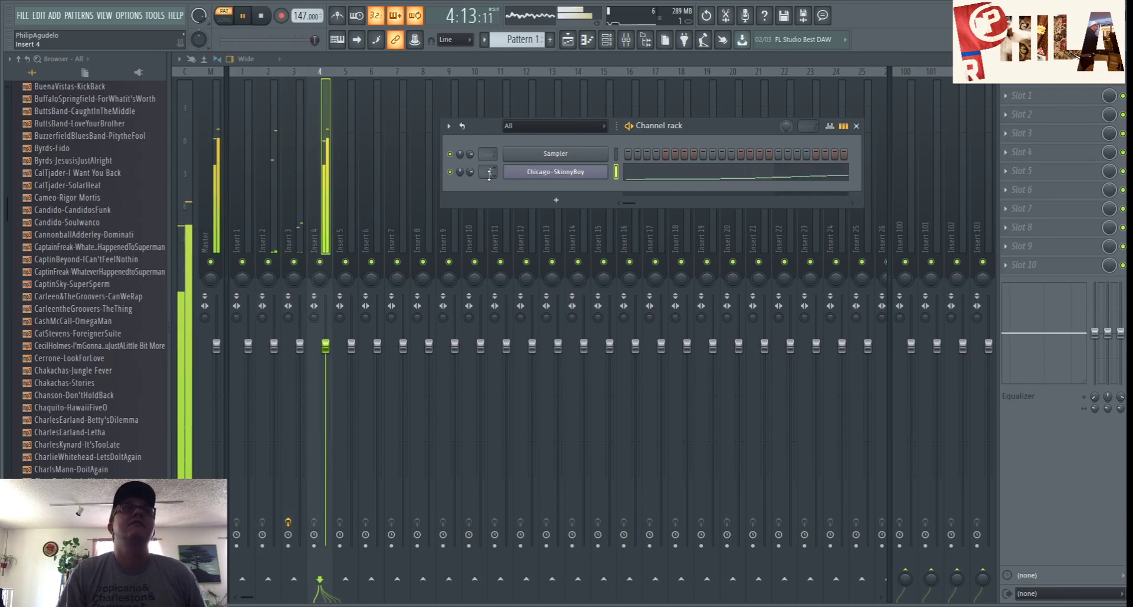
{"action": "scroll", "coordinate": [488, 172], "scroll_direction": "down", "scroll_amount": 1}
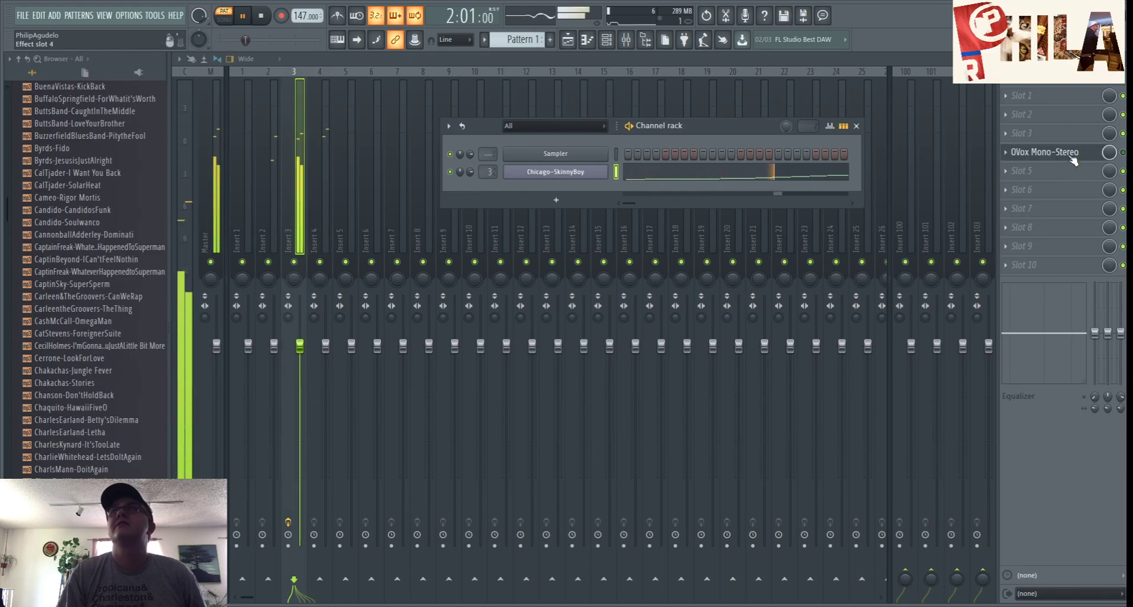
{"action": "key", "text": "F6"}
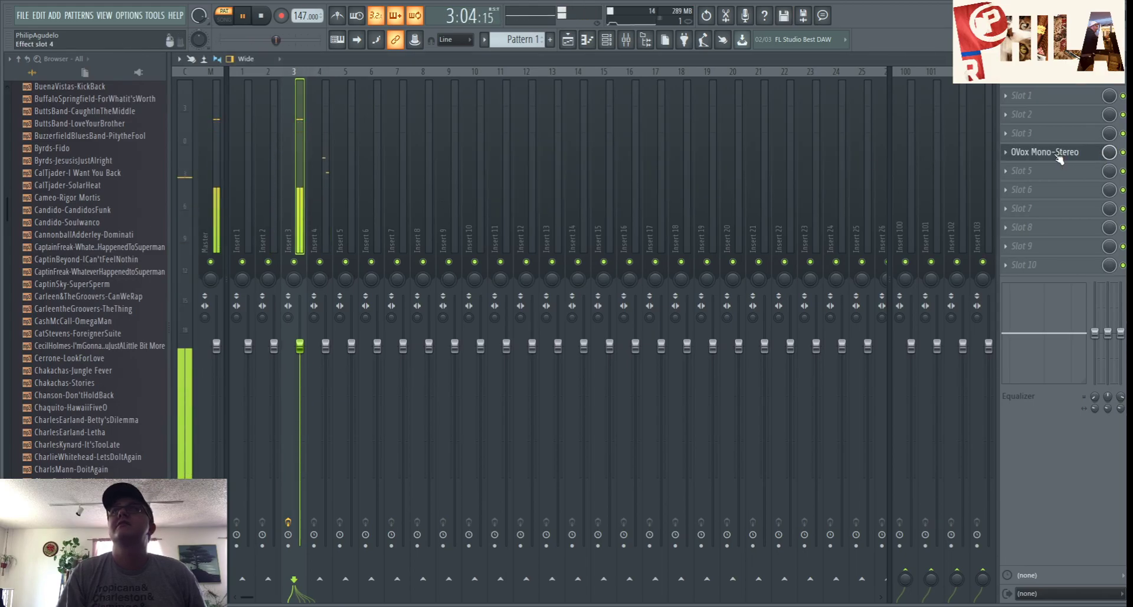
- Load the "DRUMS Bass Addition" preset in Insert 3's OVox, audition it on the break and stop playback
{"action": "left_click", "coordinate": [1058, 156]}
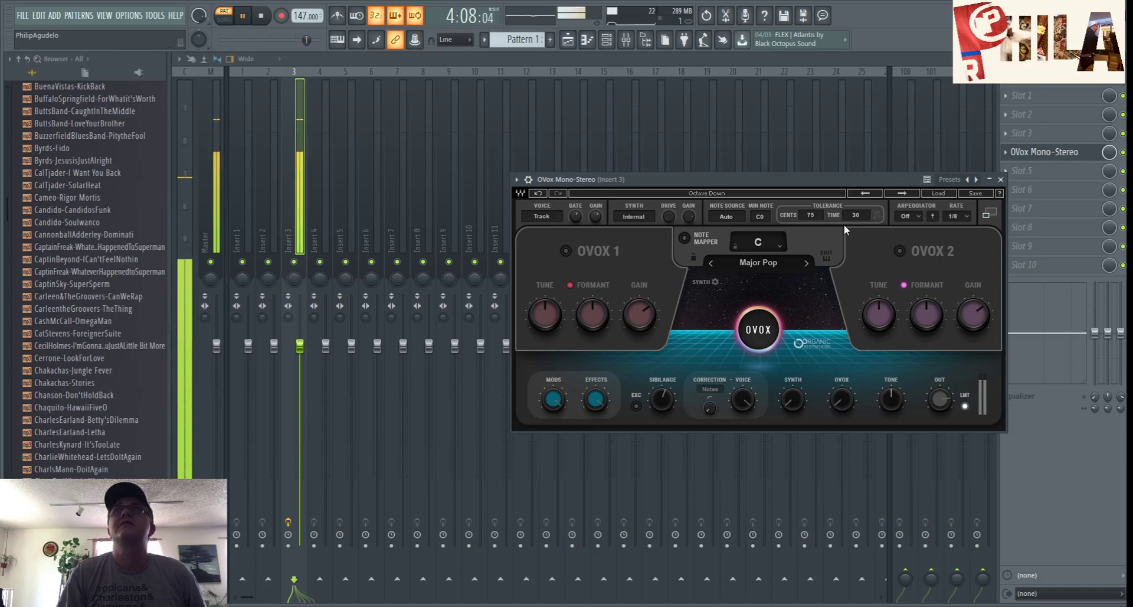
{"action": "left_click", "coordinate": [939, 193]}
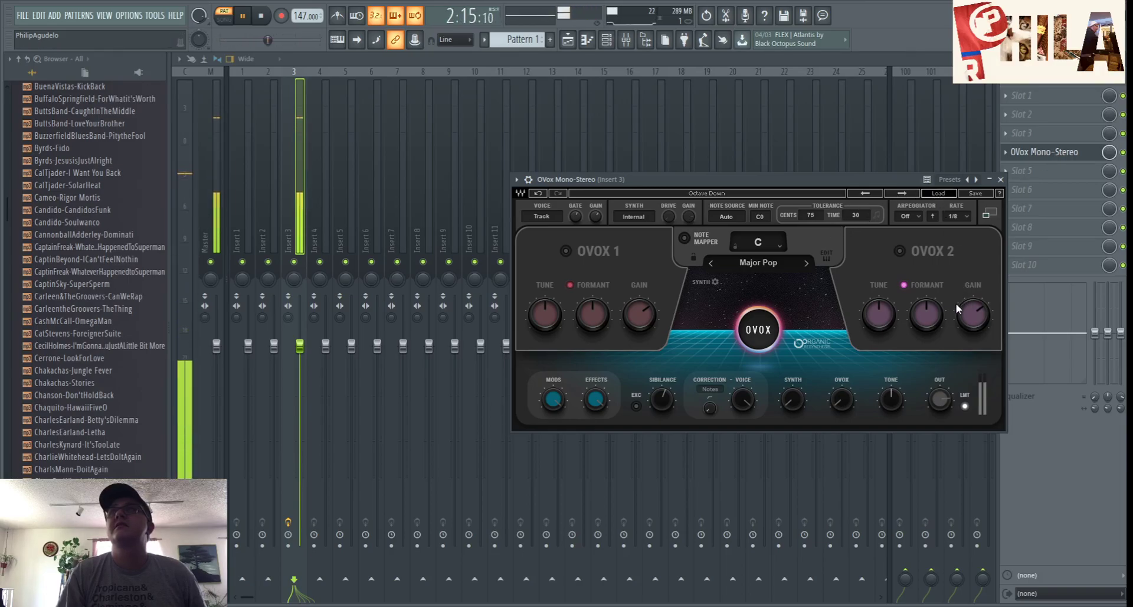
{"action": "left_click", "coordinate": [828, 315]}
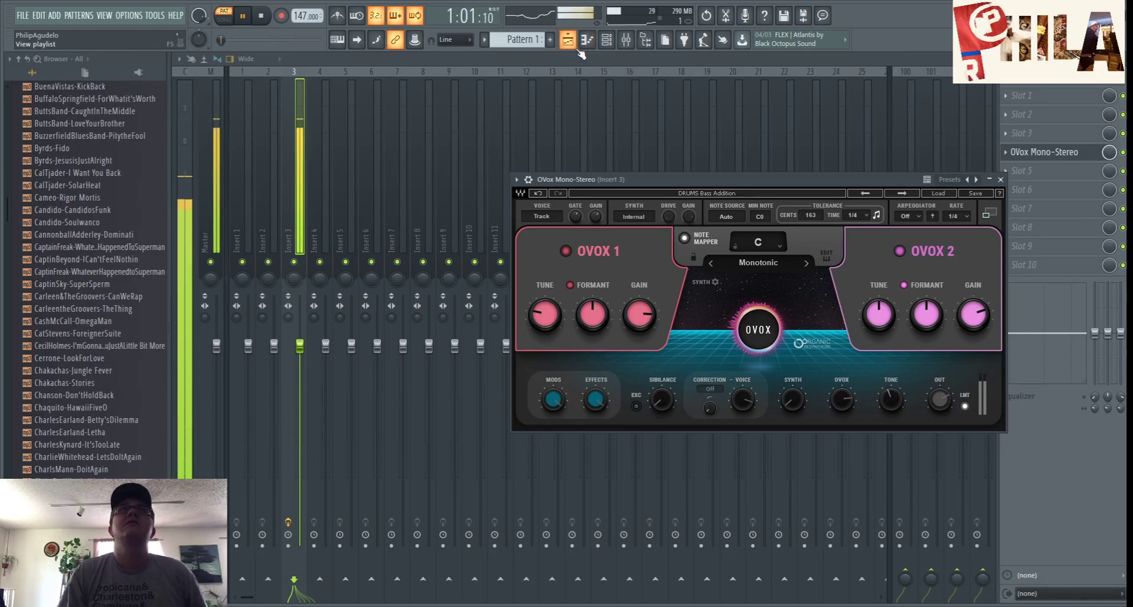
{"action": "key", "text": "space"}
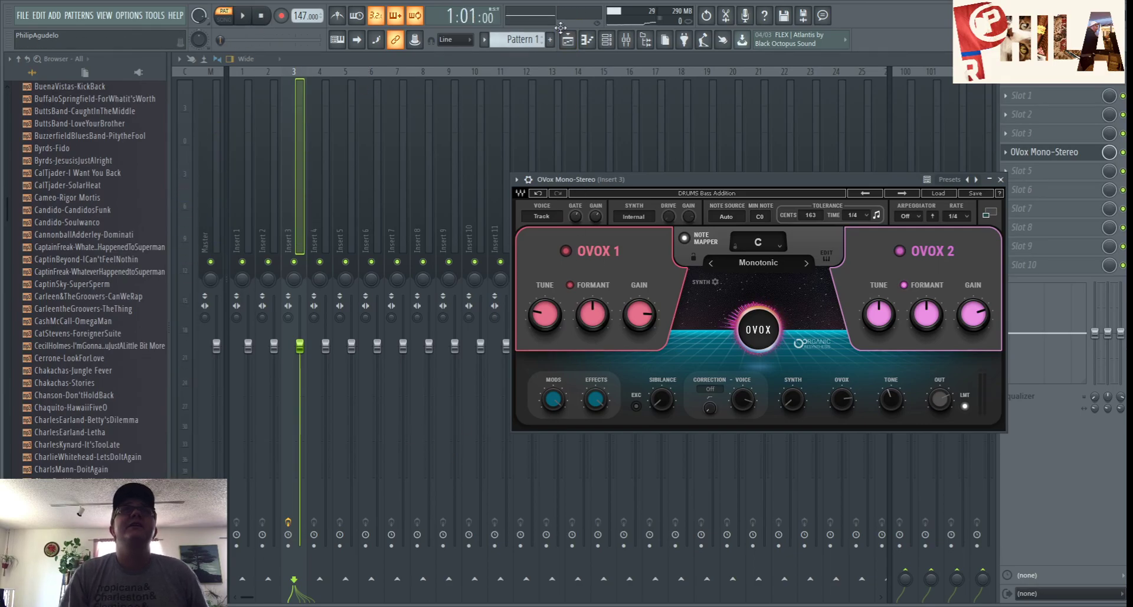
- Place a second Pattern 1 clip at bar 5 of Track 1 in the playlist
{"action": "left_click", "coordinate": [570, 43]}
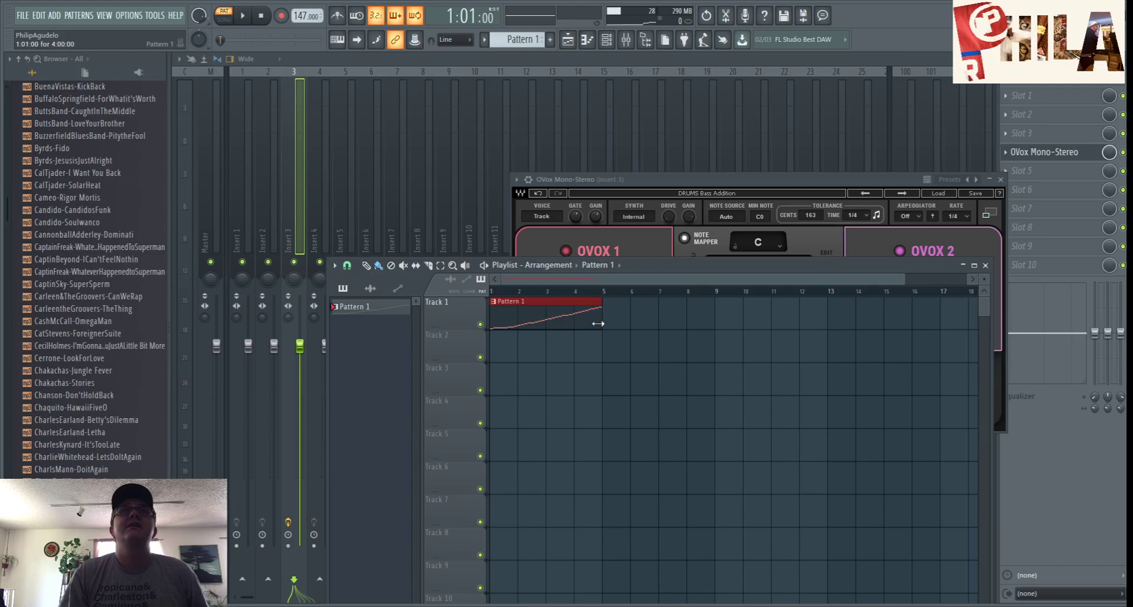
{"action": "left_click", "coordinate": [607, 324]}
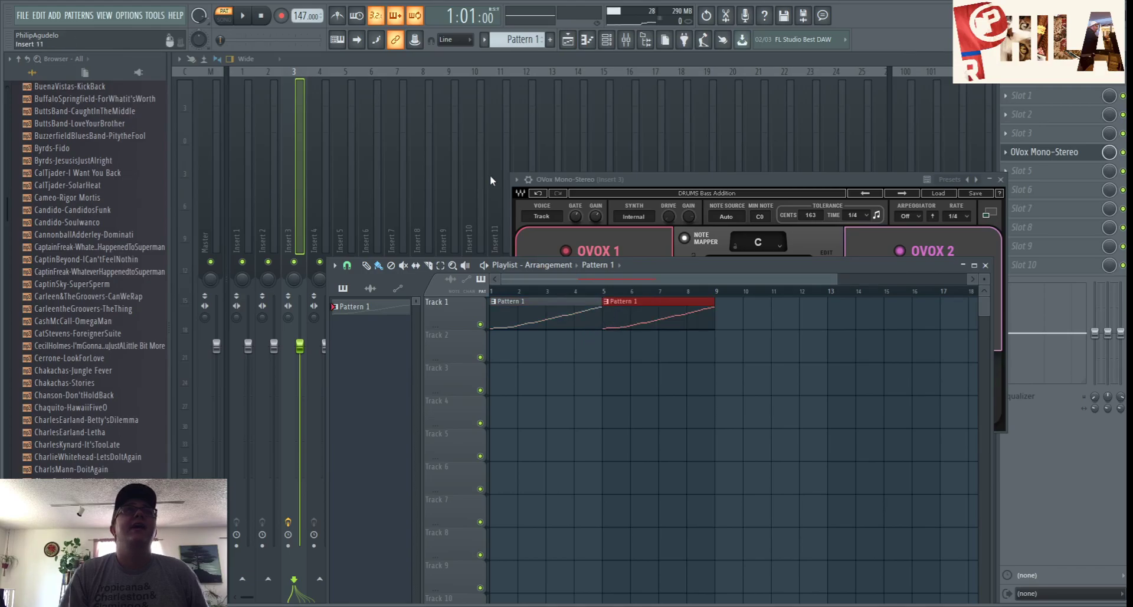
{"action": "left_click", "coordinate": [319, 52]}
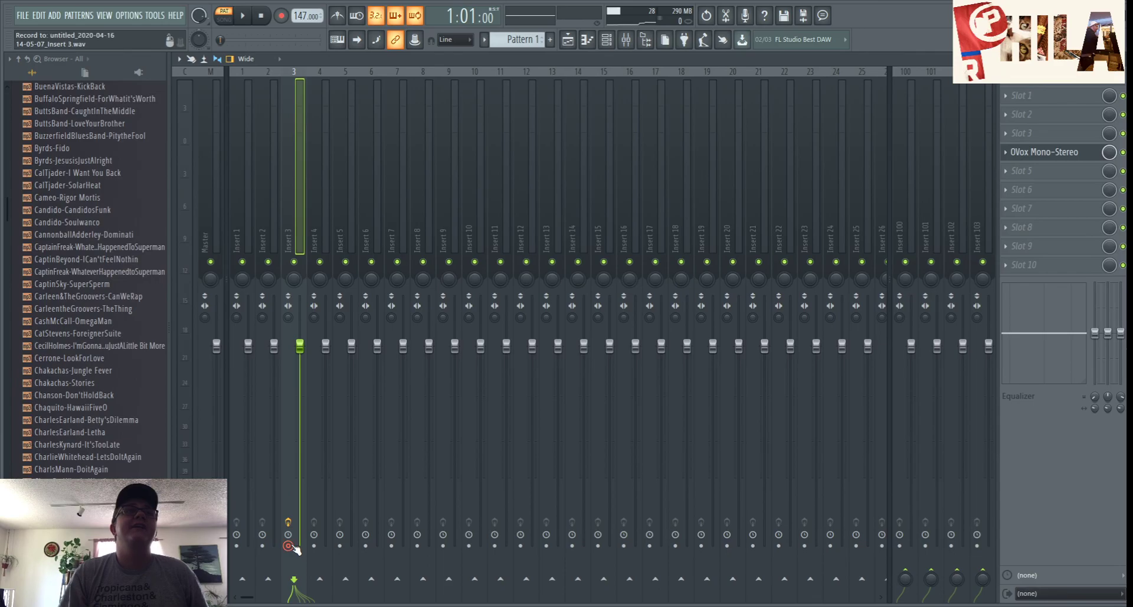
- Record Insert 3's output in song mode as an audio clip on Track 2, and undo the extra short take on Track 3
{"action": "left_click", "coordinate": [282, 17]}
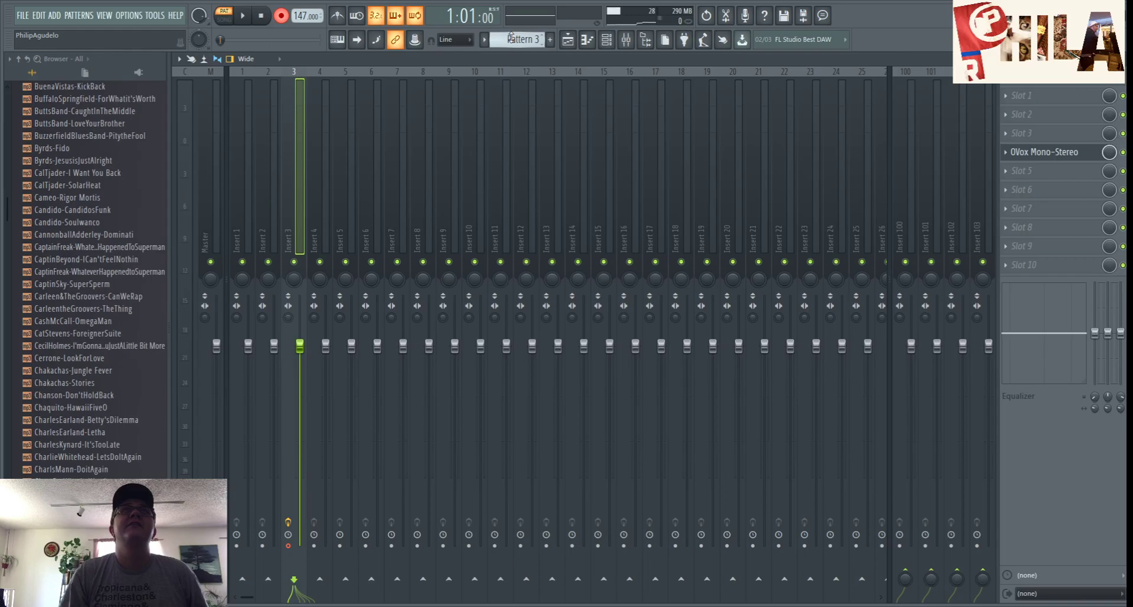
{"action": "left_click", "coordinate": [574, 45]}
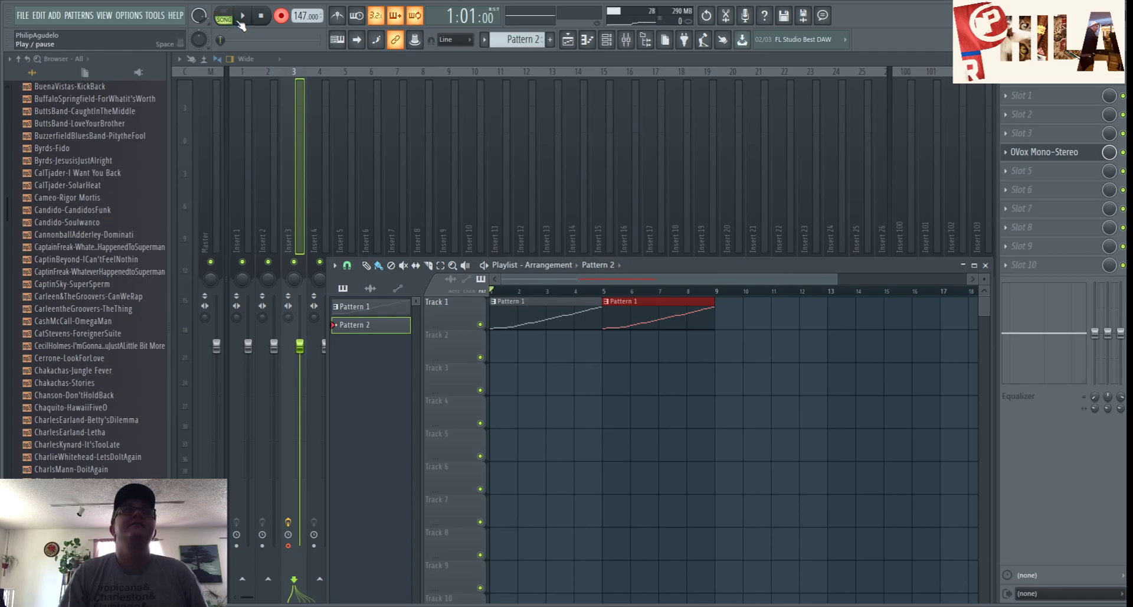
{"action": "left_click", "coordinate": [247, 21]}
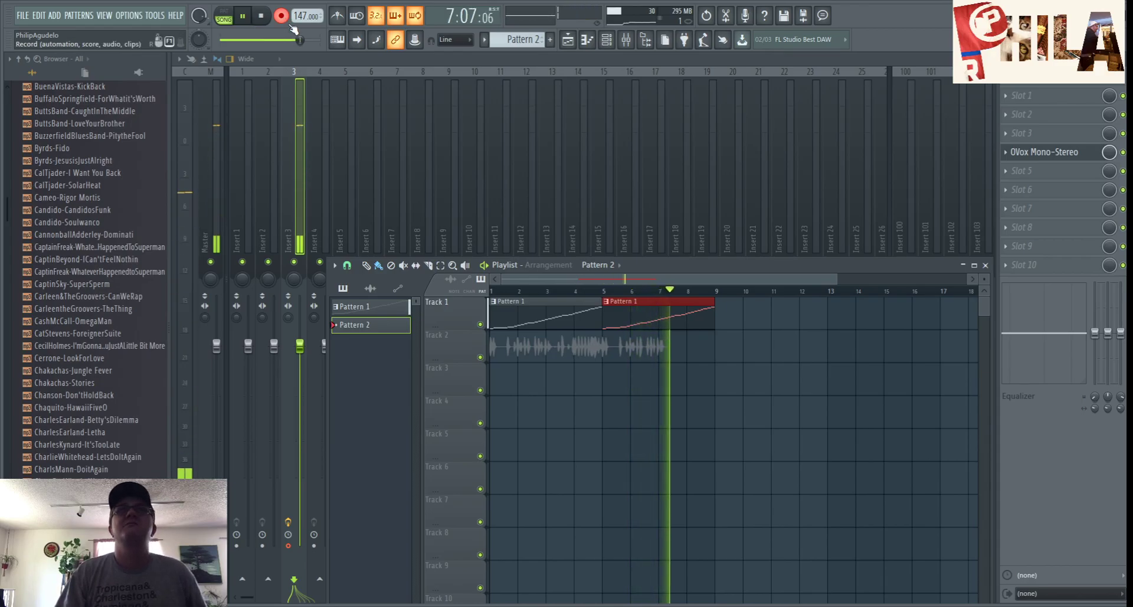
{"action": "left_click", "coordinate": [262, 15]}
{"action": "left_click", "coordinate": [263, 16]}
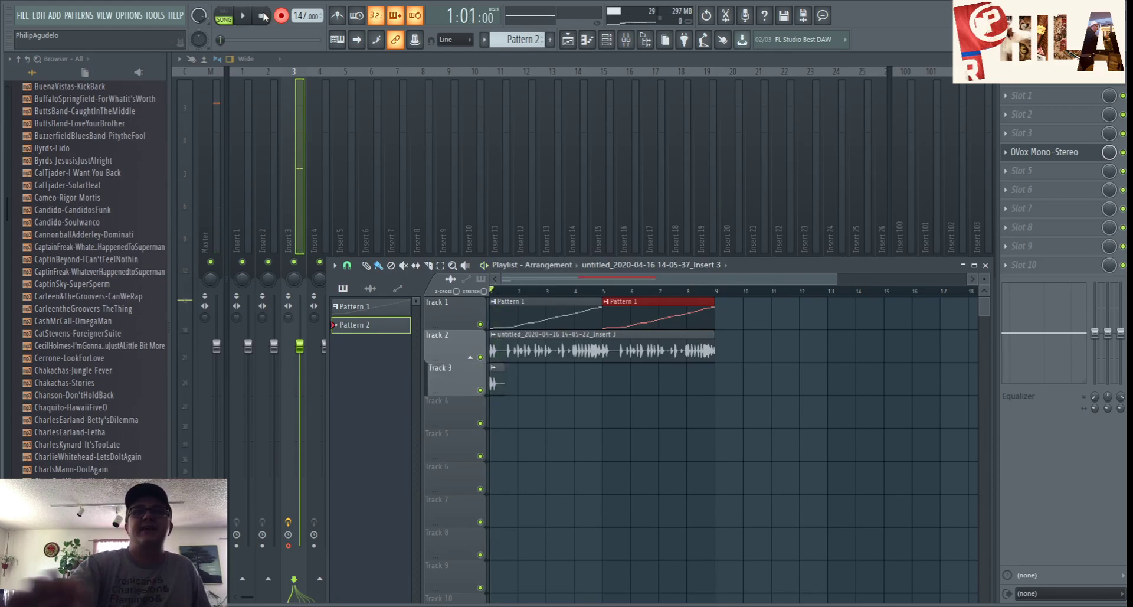
{"action": "key", "text": "ctrl+z"}
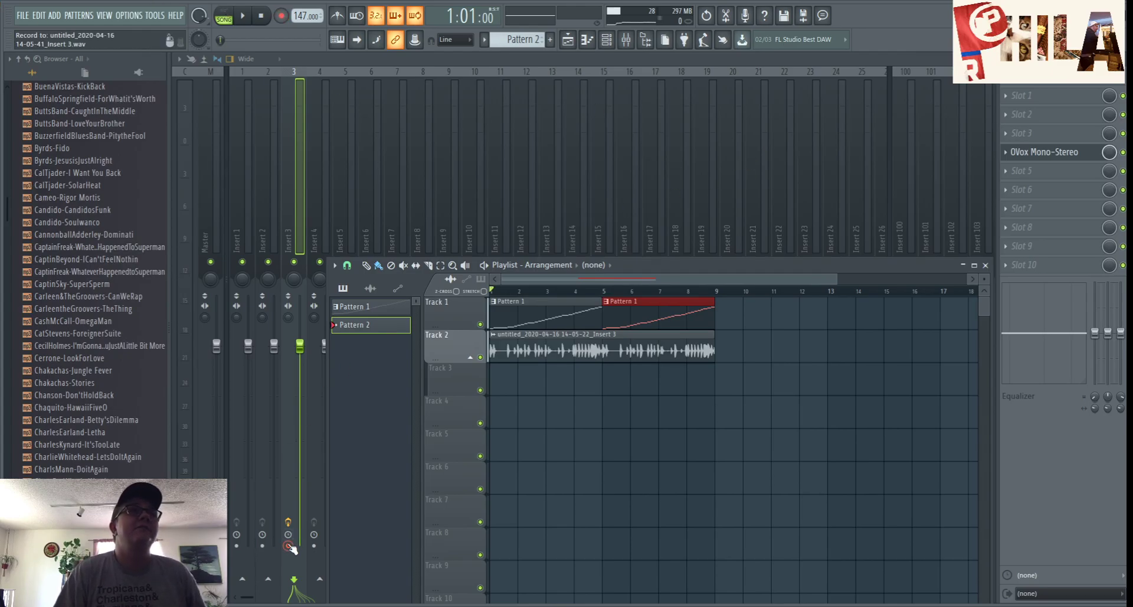
- Bypass OVox on Insert 3 and route the recorded audio clip's channel to mixer Insert 4 during playback
{"action": "key", "text": "F5"}
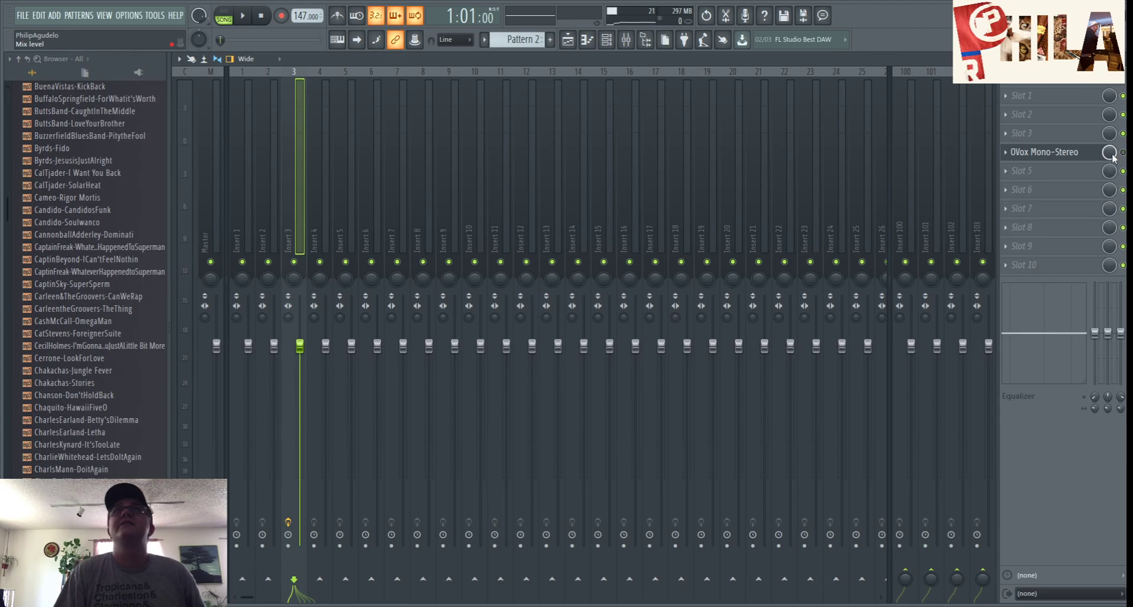
{"action": "left_click", "coordinate": [248, 17]}
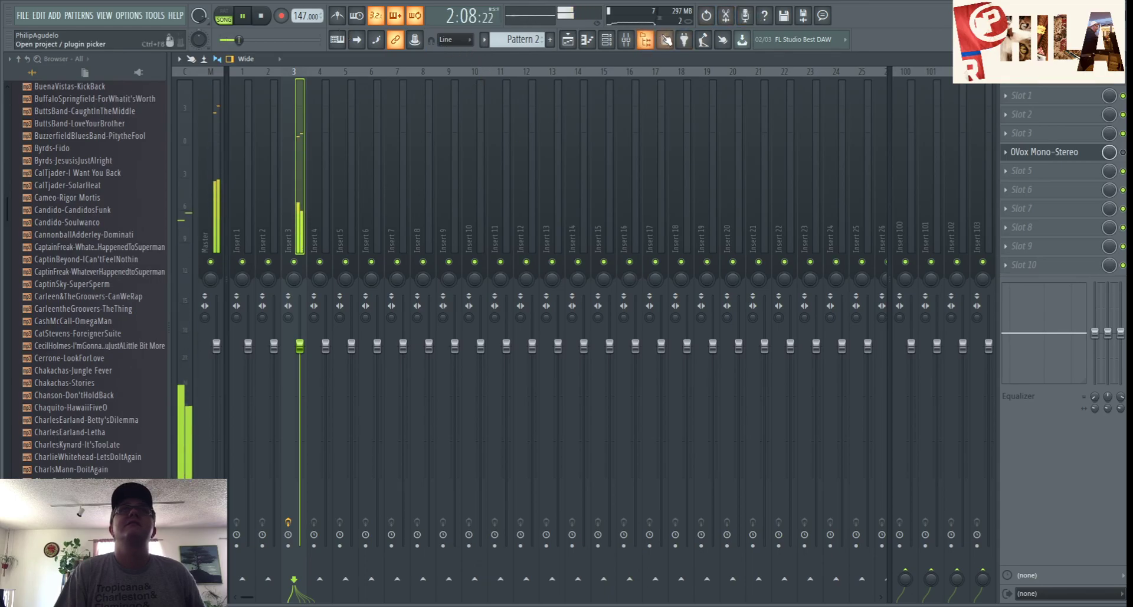
{"action": "left_click", "coordinate": [607, 40]}
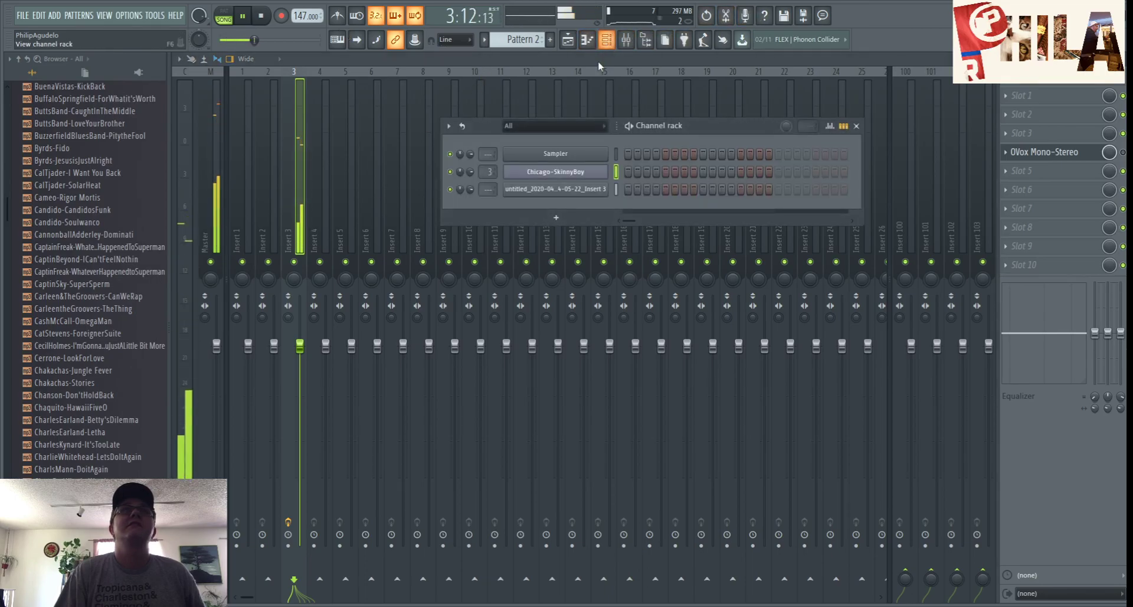
{"action": "left_click_drag", "start_coordinate": [487, 190], "coordinate": [487, 176]}
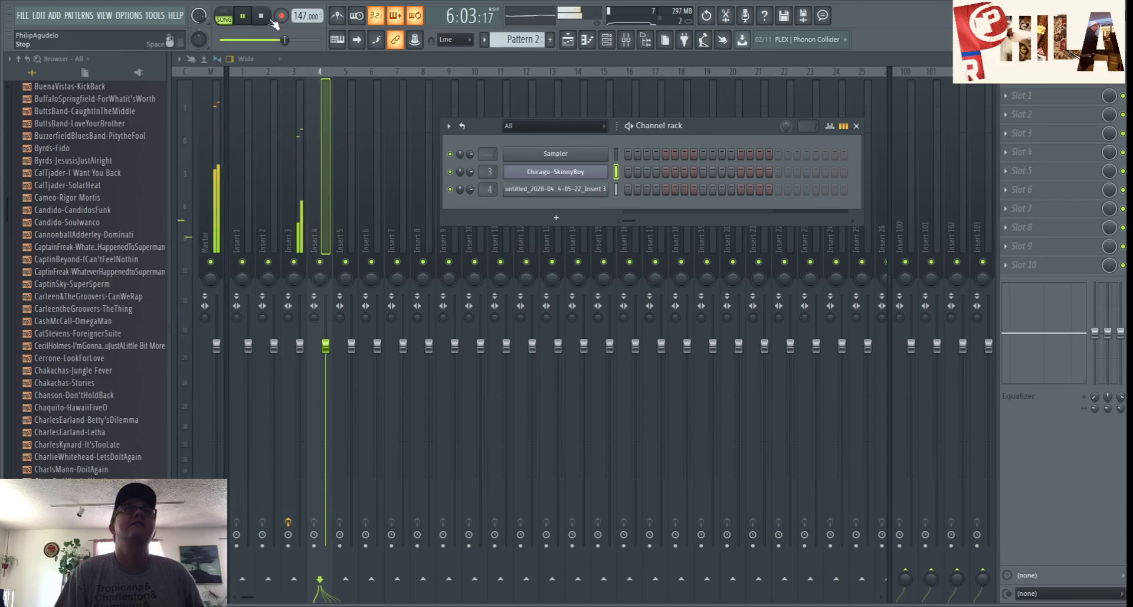
- Play the song and compare the recorded OVox clip alone and together with the dry break by toggling Insert 3's mute
{"action": "key", "text": "space"}
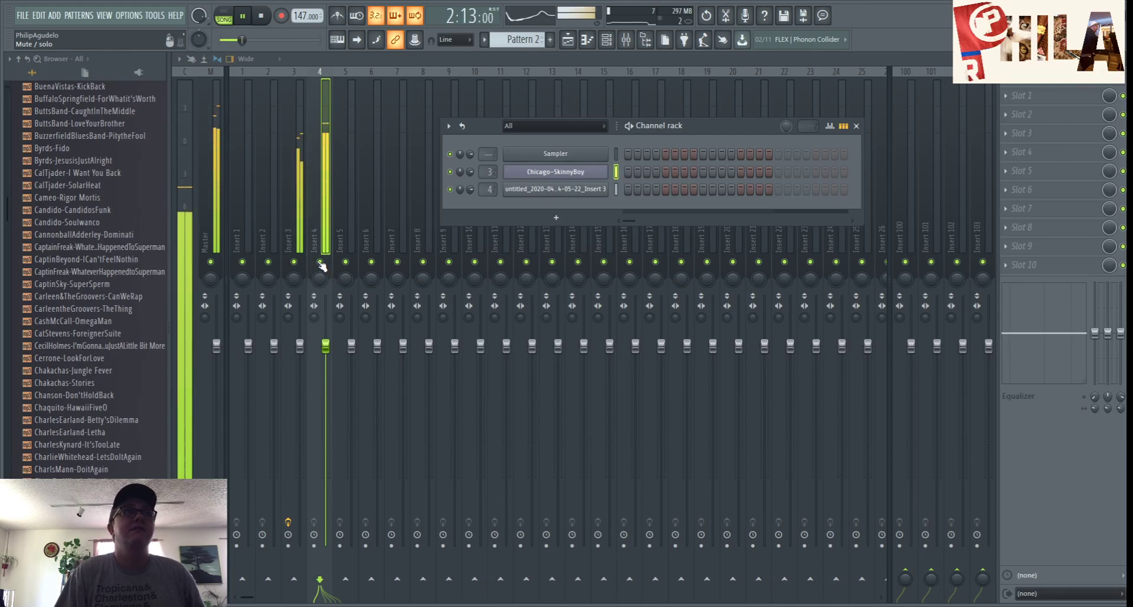
{"action": "left_click", "coordinate": [298, 262]}
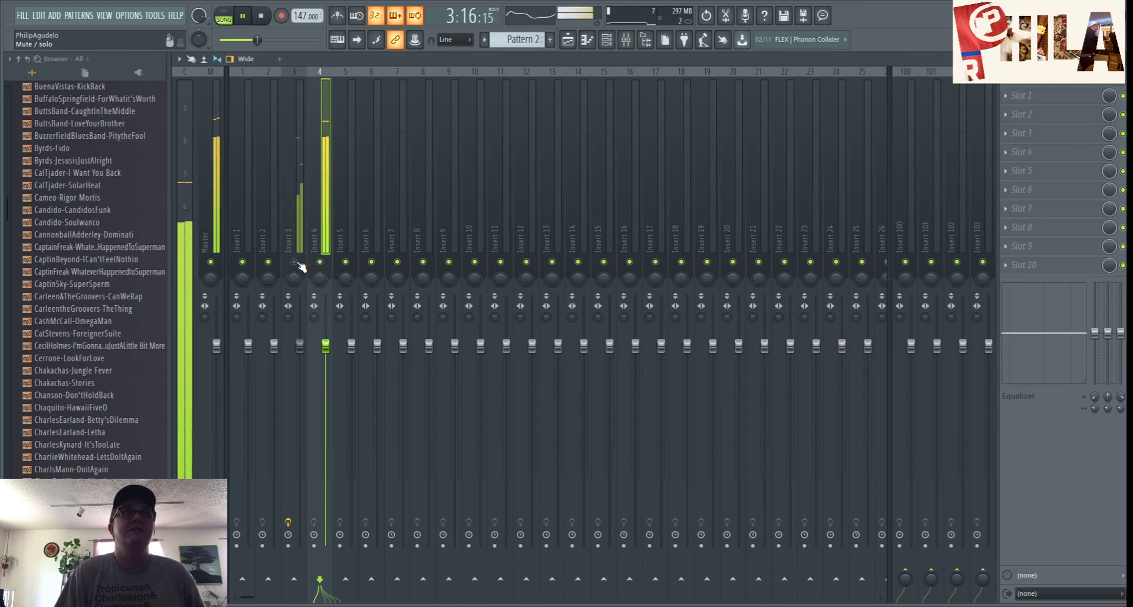
{"action": "left_click", "coordinate": [295, 262]}
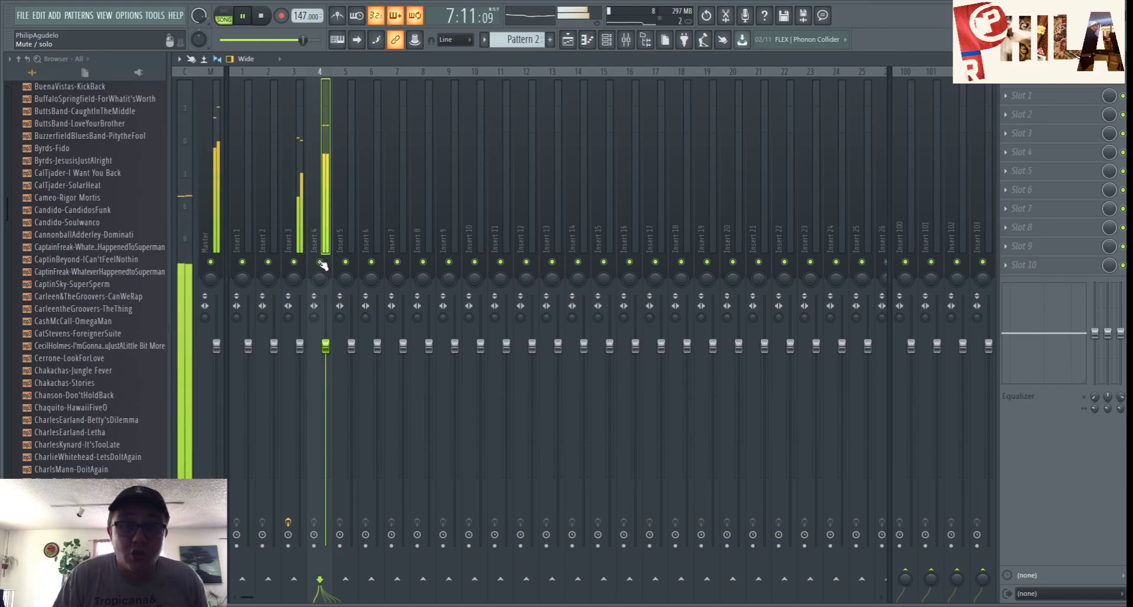
{"action": "left_click", "coordinate": [259, 20]}
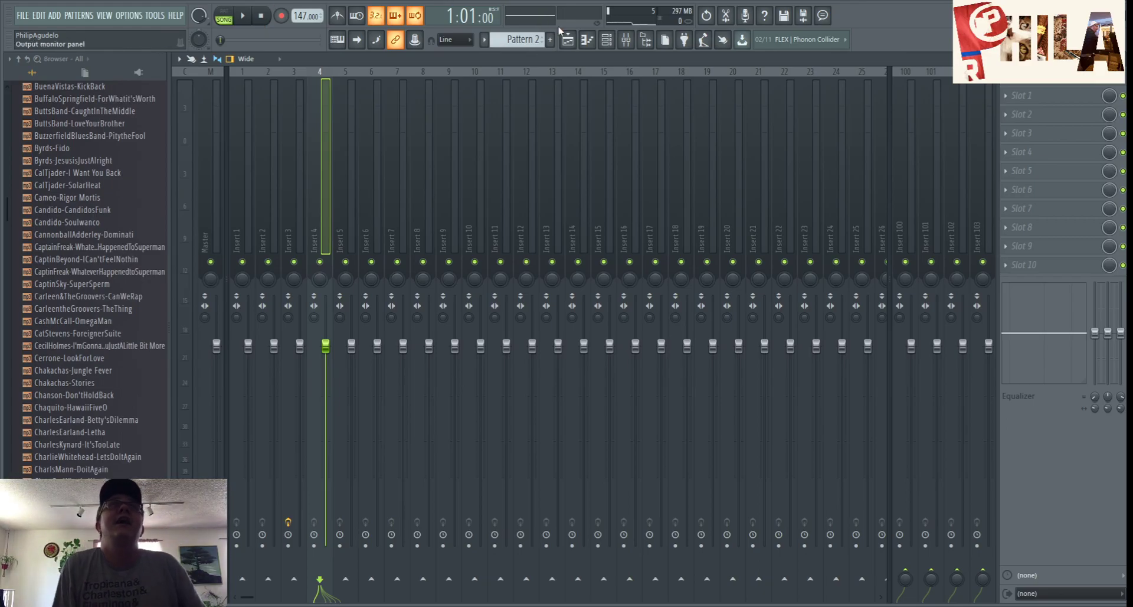
- Select the Chicago-SkinnyBoy channel's mixer insert and enable MIDI Out in its OVox synth settings
{"action": "left_click", "coordinate": [617, 37]}
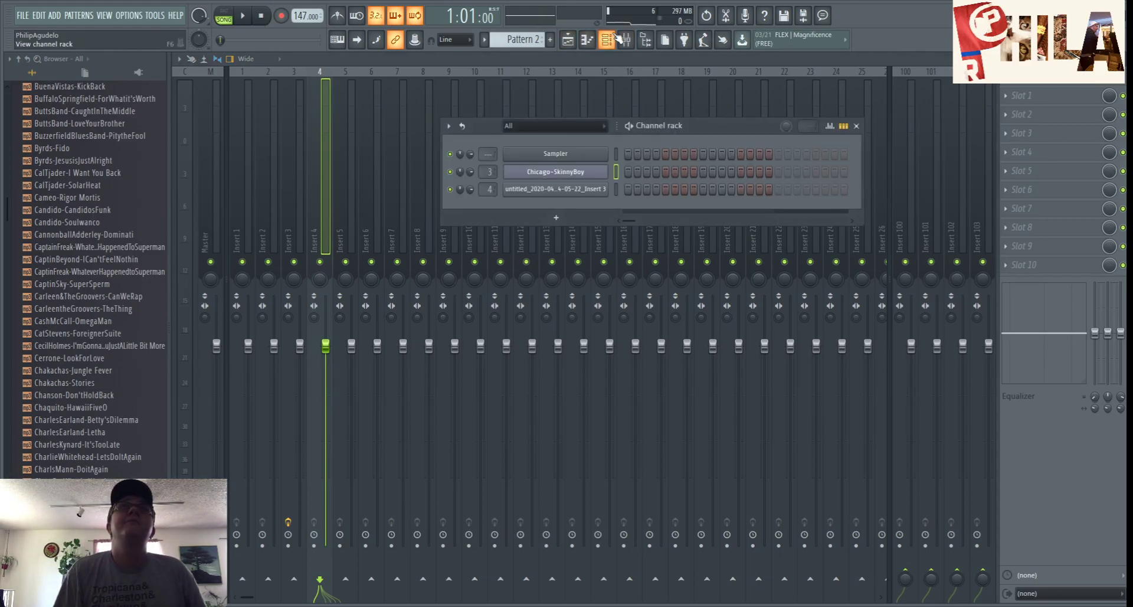
{"action": "left_click", "coordinate": [550, 172]}
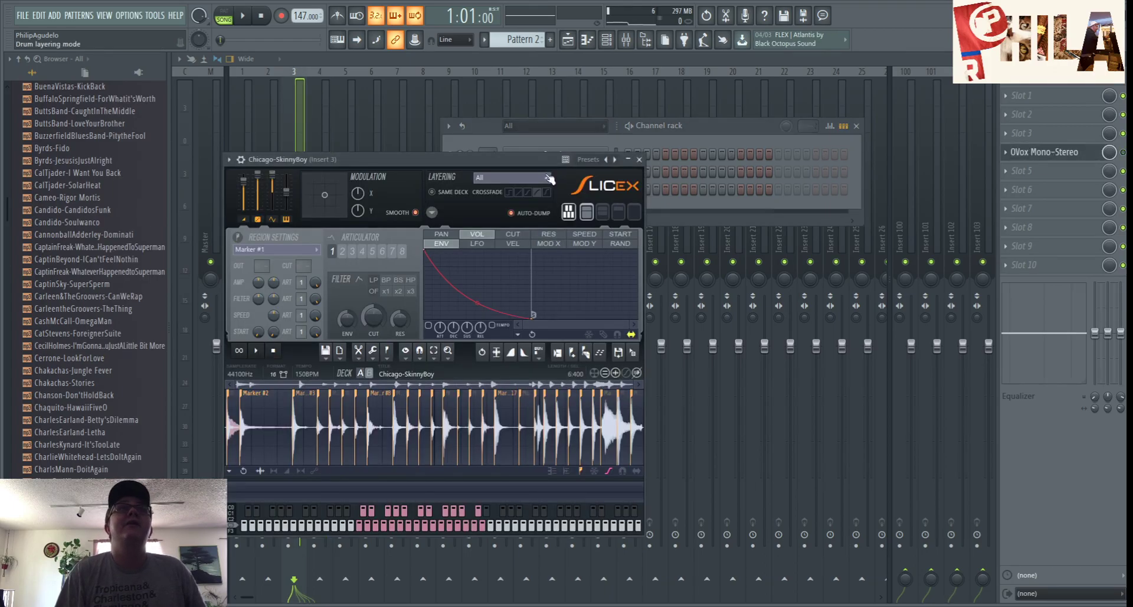
{"action": "left_click", "coordinate": [639, 159]}
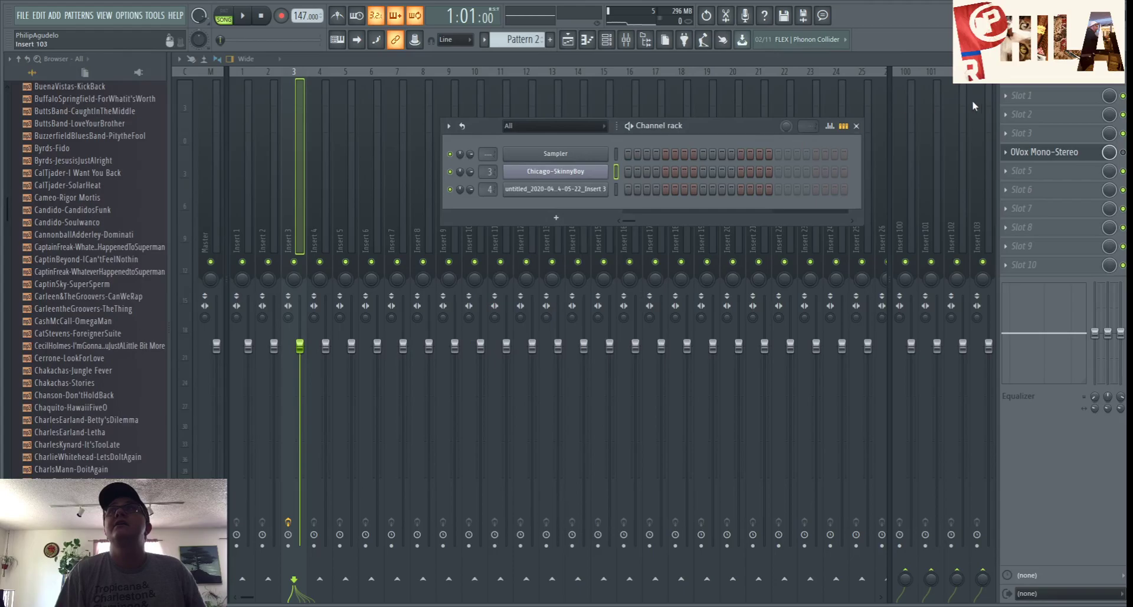
{"action": "left_click", "coordinate": [1061, 152]}
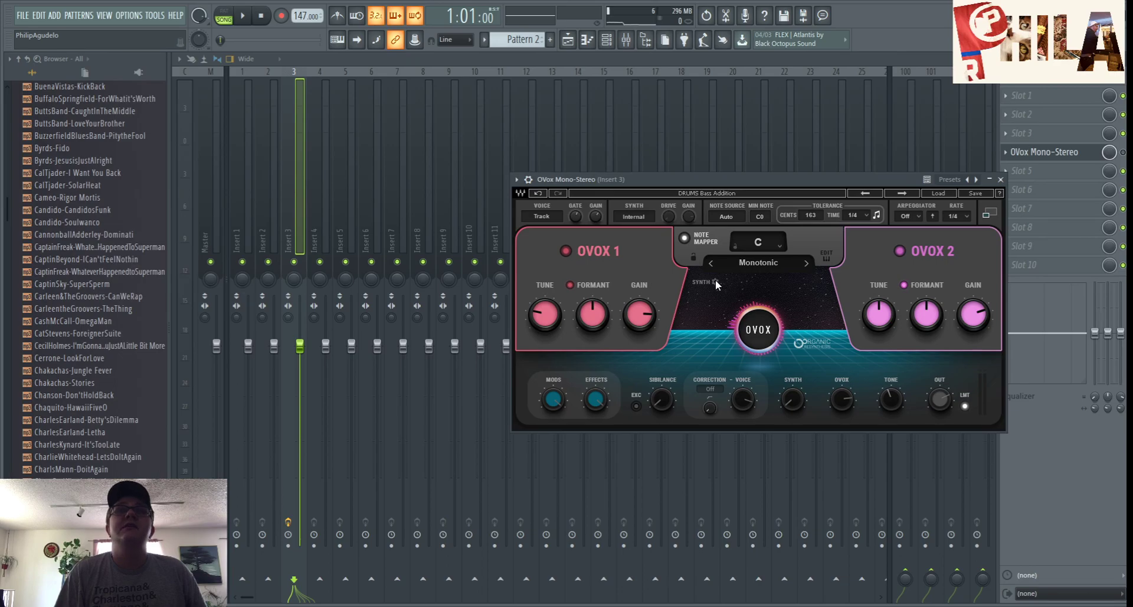
{"action": "left_click", "coordinate": [706, 284]}
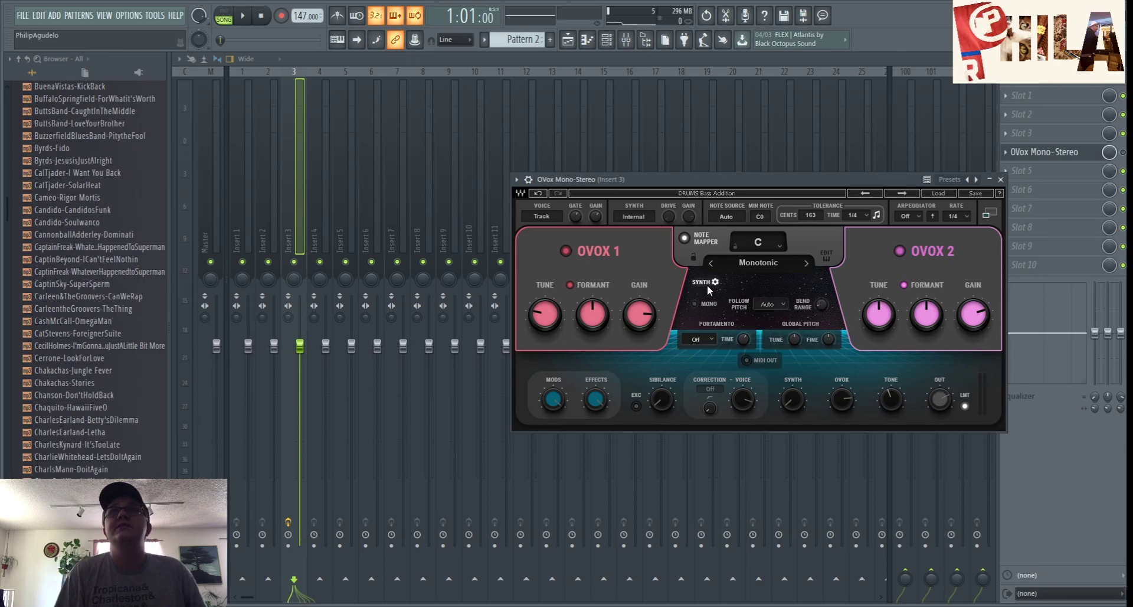
{"action": "left_click", "coordinate": [746, 359]}
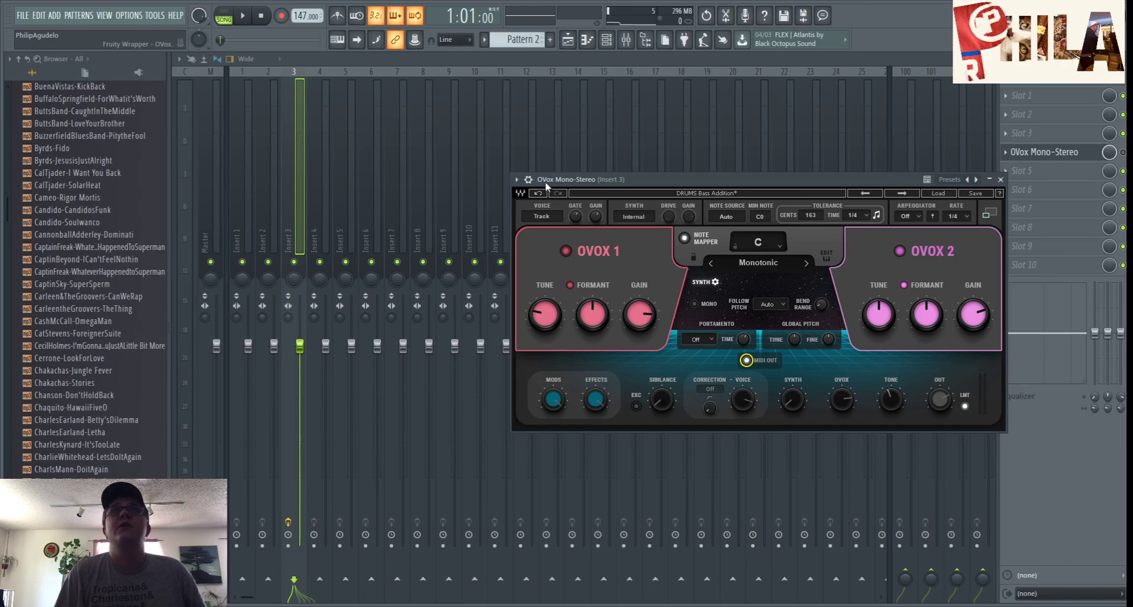
- Set the MIDI output port to 3 in OVox's wrapper settings
{"action": "left_click", "coordinate": [528, 178]}
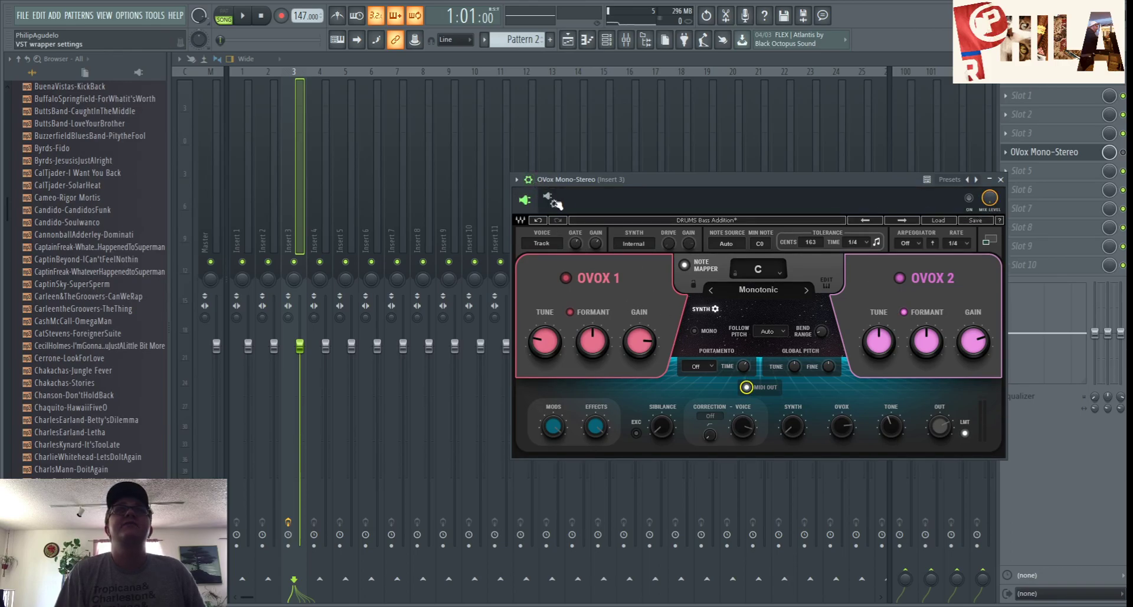
{"action": "left_click", "coordinate": [551, 201]}
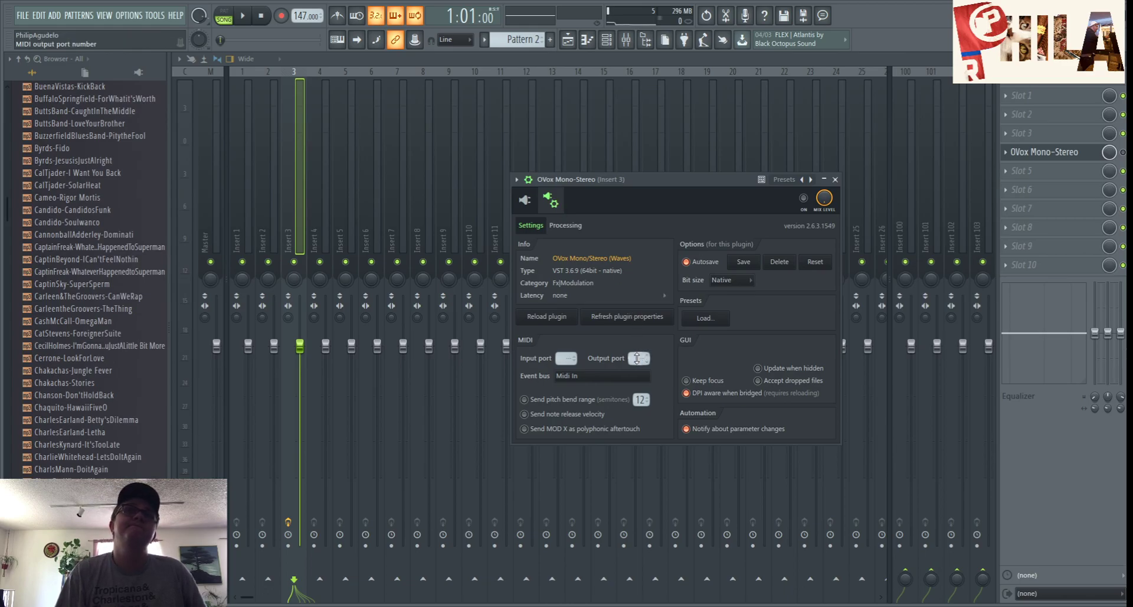
{"action": "left_click", "coordinate": [637, 358]}
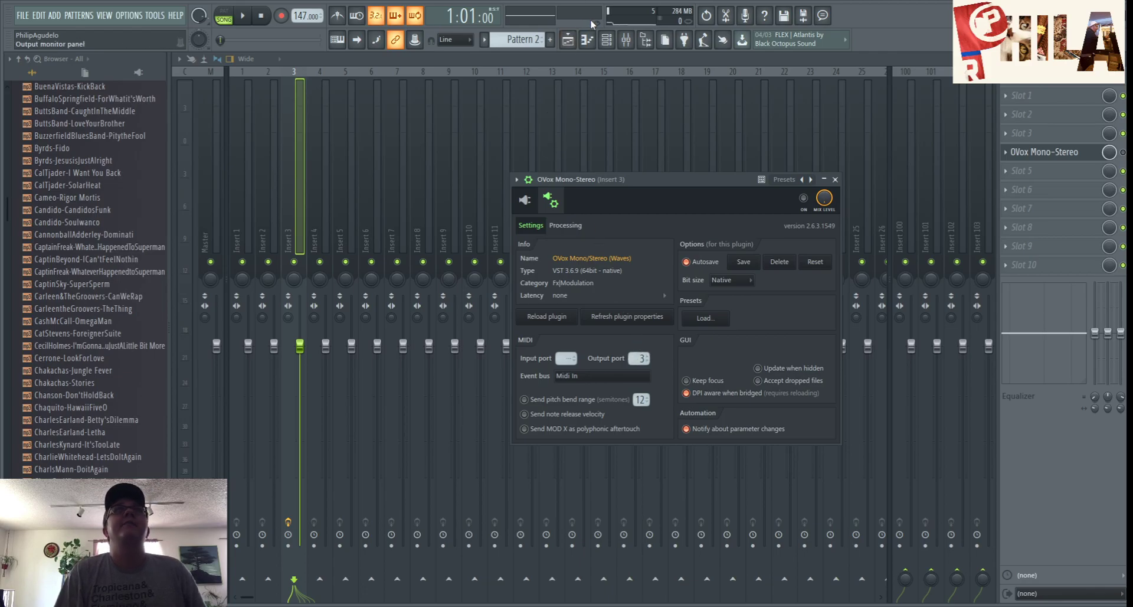
- Add an SI-Electric Piano instrument channel to the channel rack
{"action": "left_click", "coordinate": [613, 43]}
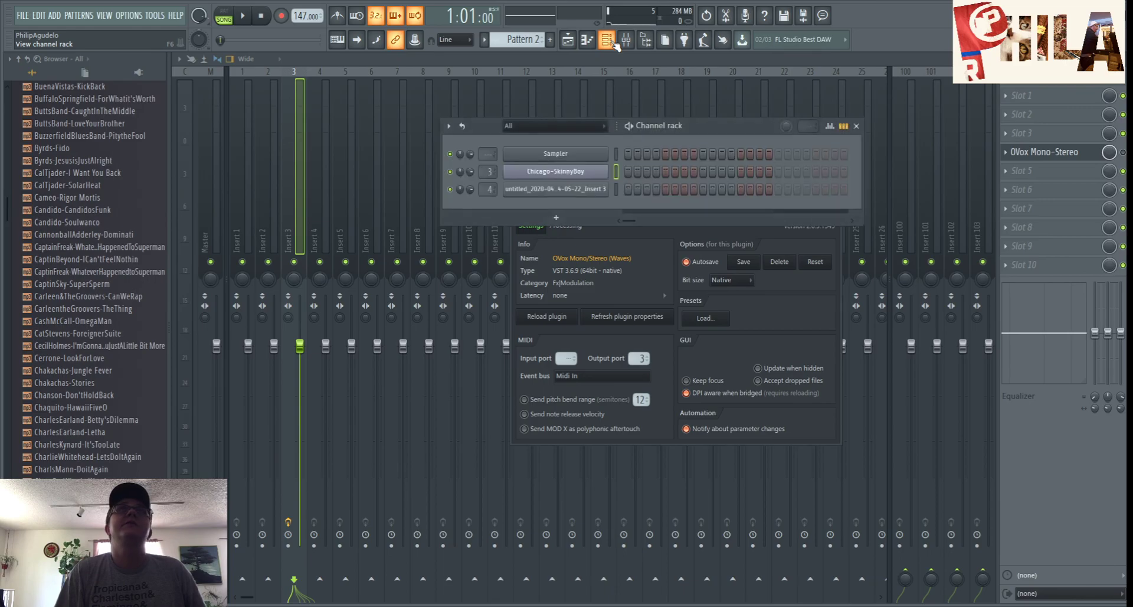
{"action": "left_click", "coordinate": [571, 190]}
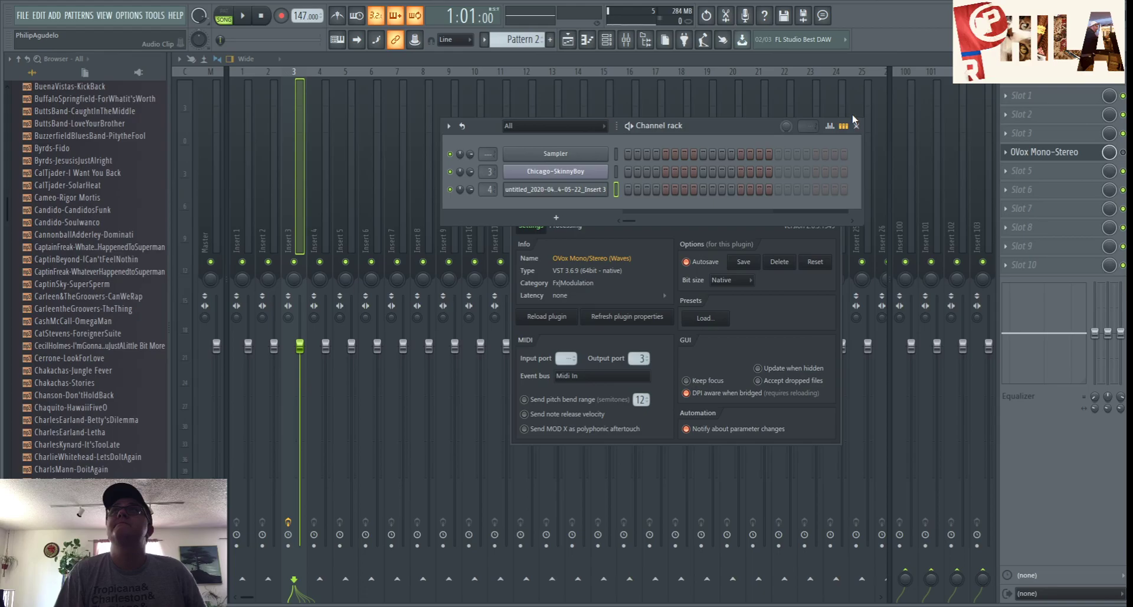
{"action": "left_click", "coordinate": [848, 63]}
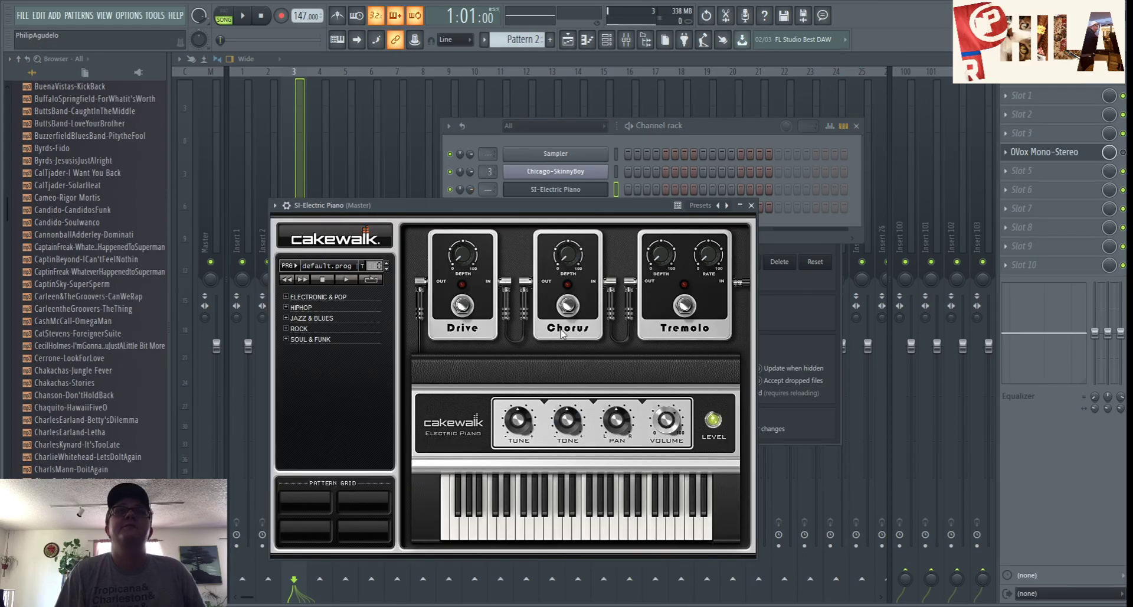
- Set the SI-Electric Piano's MIDI input port to 3 in its wrapper settings and close its window
{"action": "left_click", "coordinate": [286, 205]}
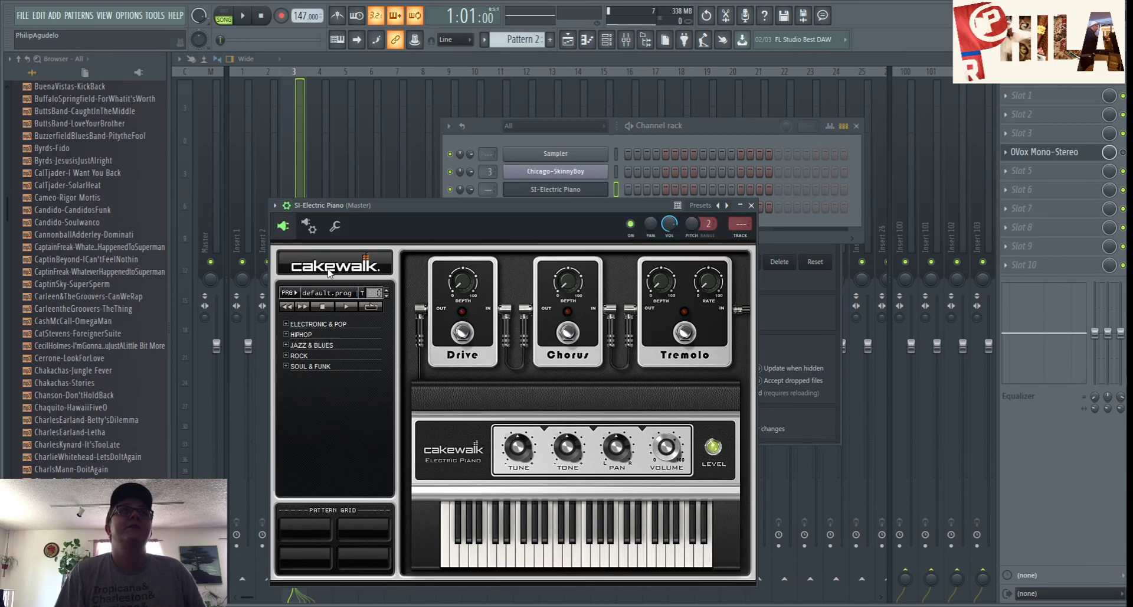
{"action": "left_click", "coordinate": [309, 225]}
{"action": "left_click_drag", "start_coordinate": [321, 384], "coordinate": [320, 380]}
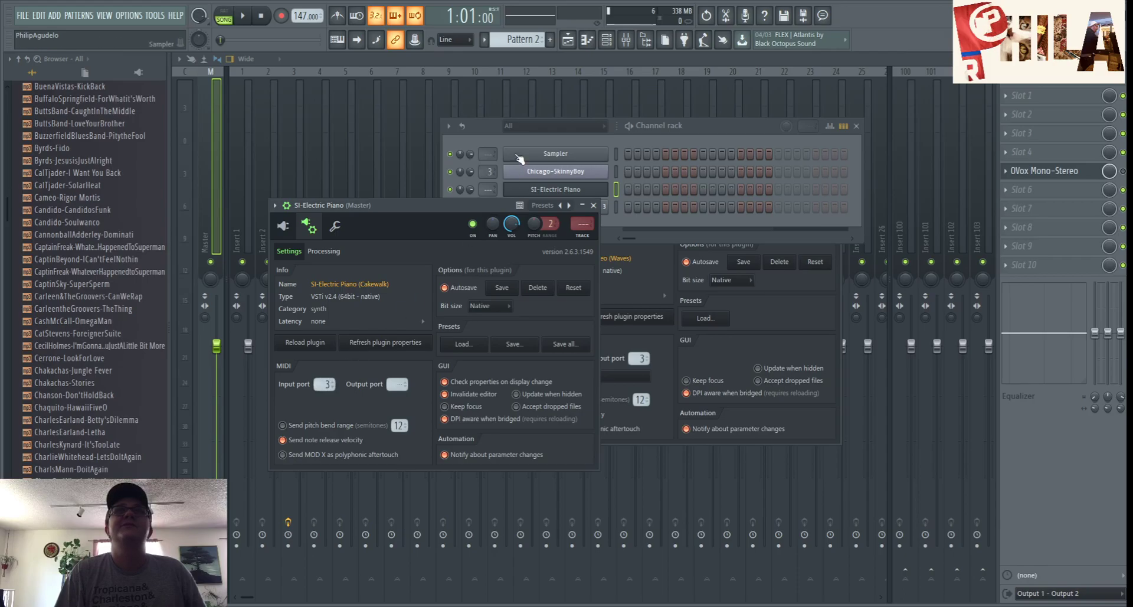
{"action": "left_click", "coordinate": [594, 205]}
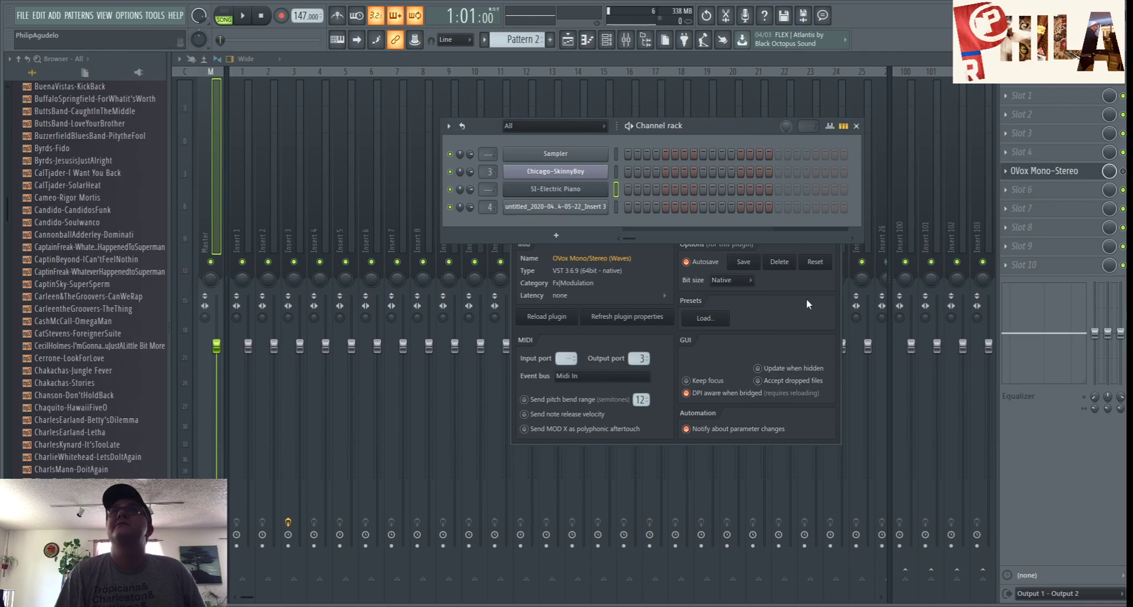
- Return OVox on Insert 3 to its plugin interface, enable its effect slot, and play the song with all windows closed
{"action": "left_click", "coordinate": [778, 328]}
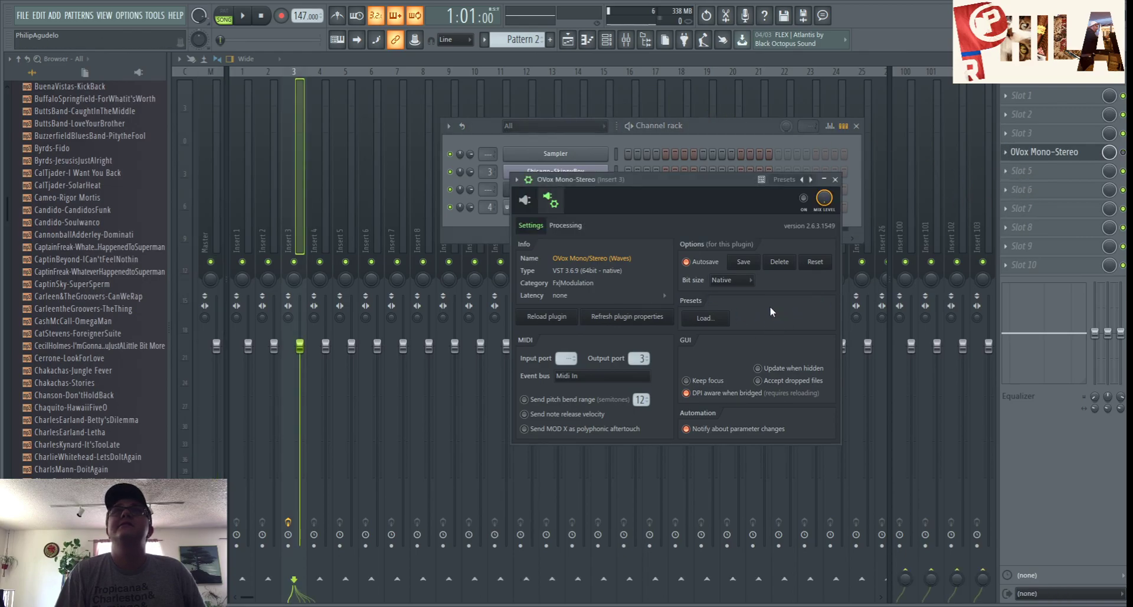
{"action": "left_click", "coordinate": [525, 201]}
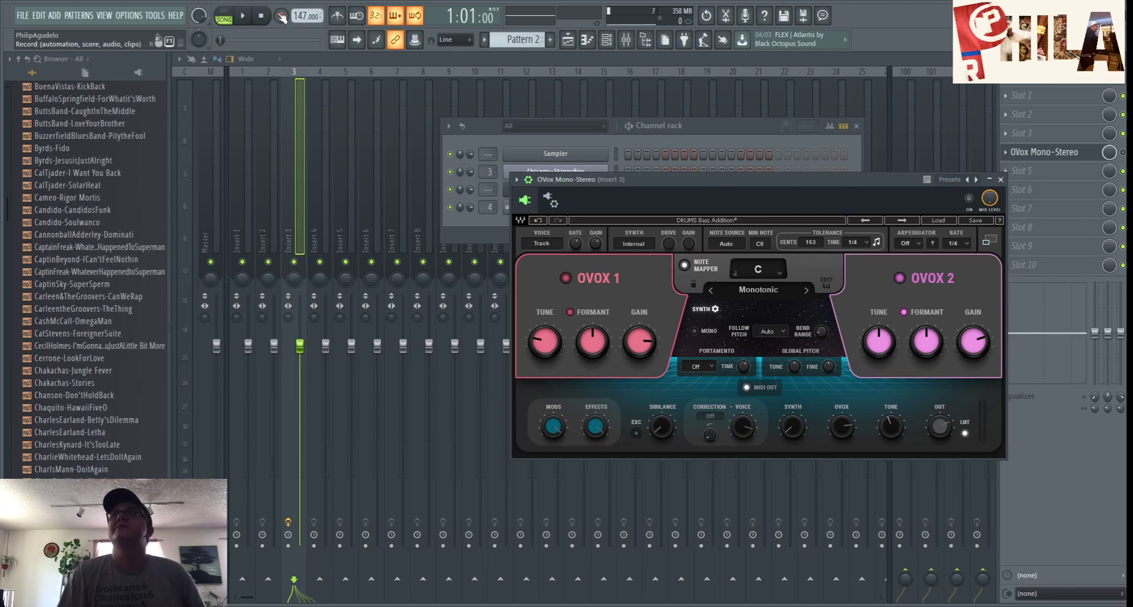
{"action": "key", "text": "F12"}
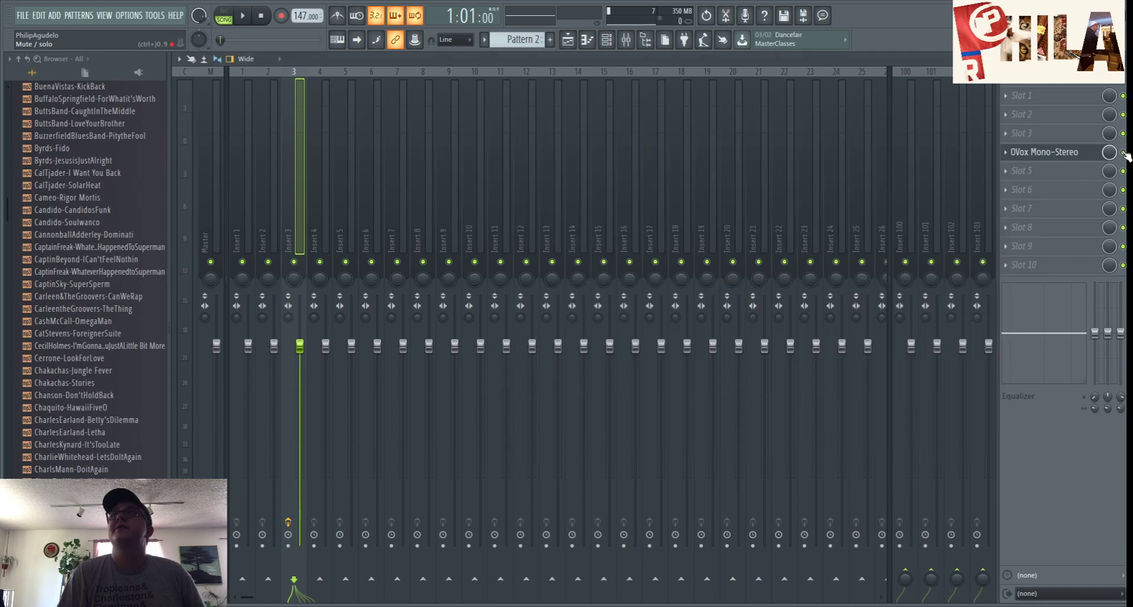
{"action": "left_click", "coordinate": [243, 16]}
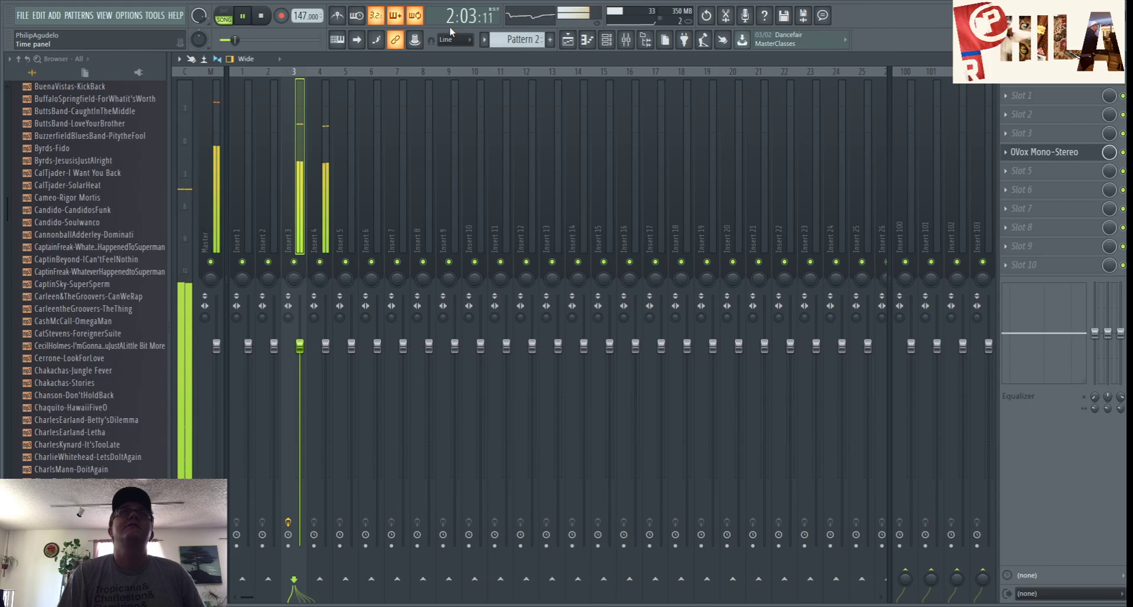
{"action": "left_click", "coordinate": [264, 16]}
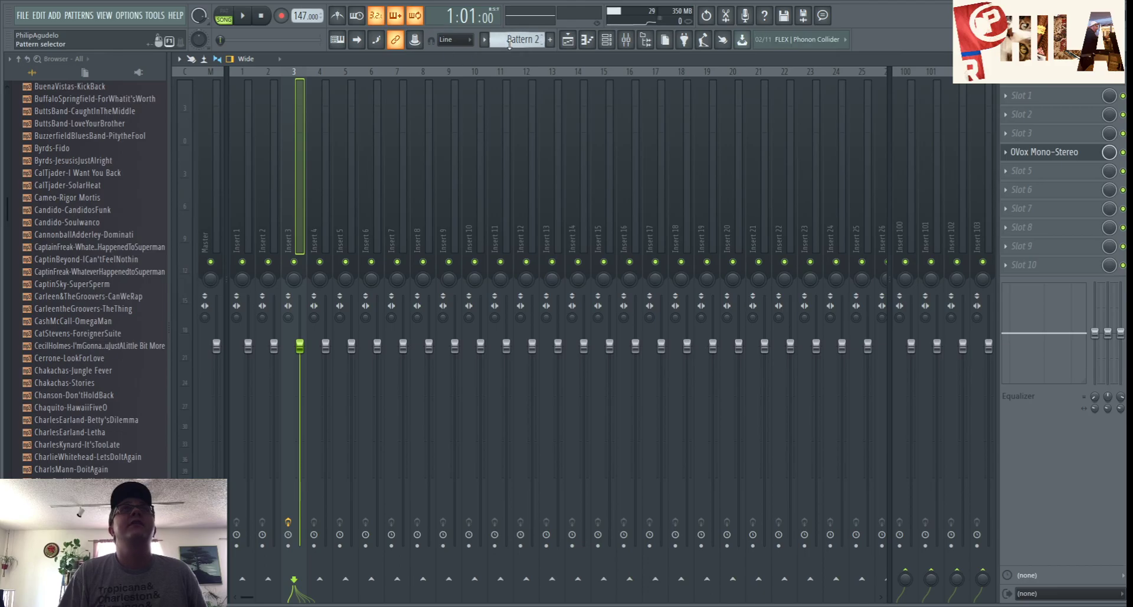
- Switch to Pattern 3, arm Insert 3 for audio recording, and record the song through OVox
{"action": "scroll", "coordinate": [509, 43], "scroll_direction": "down", "scroll_amount": 1}
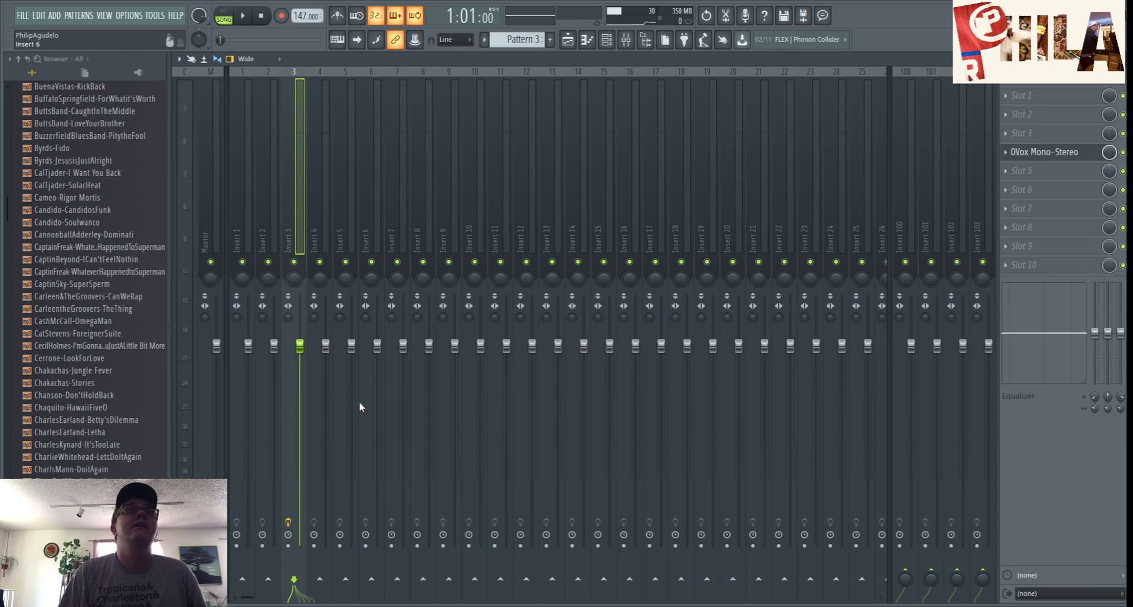
{"action": "key", "text": "F5"}
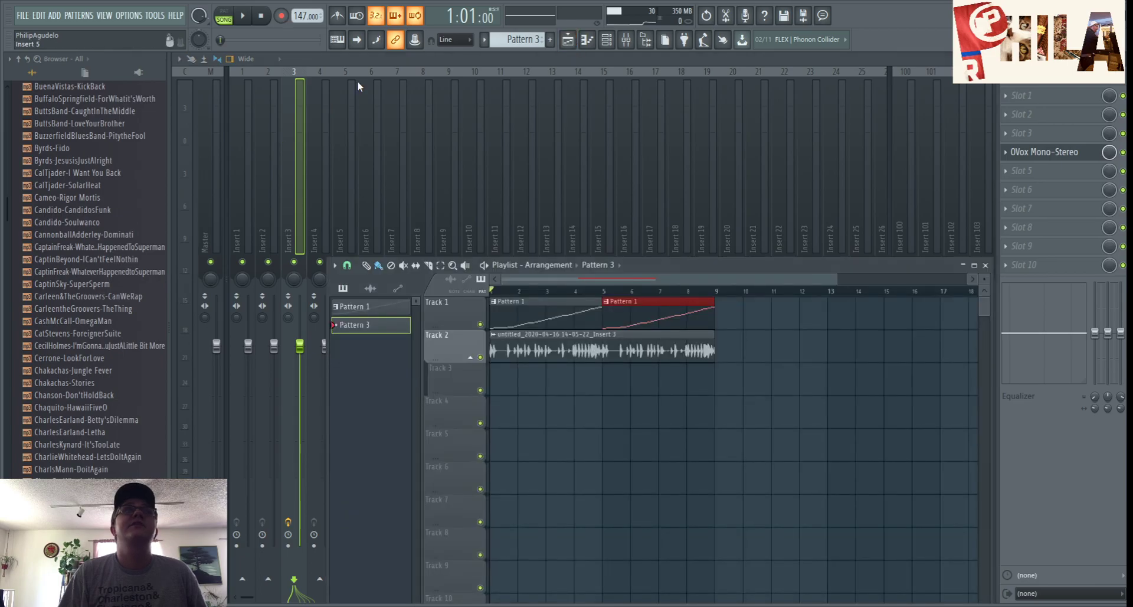
{"action": "left_click", "coordinate": [293, 543]}
{"action": "left_click", "coordinate": [242, 17]}
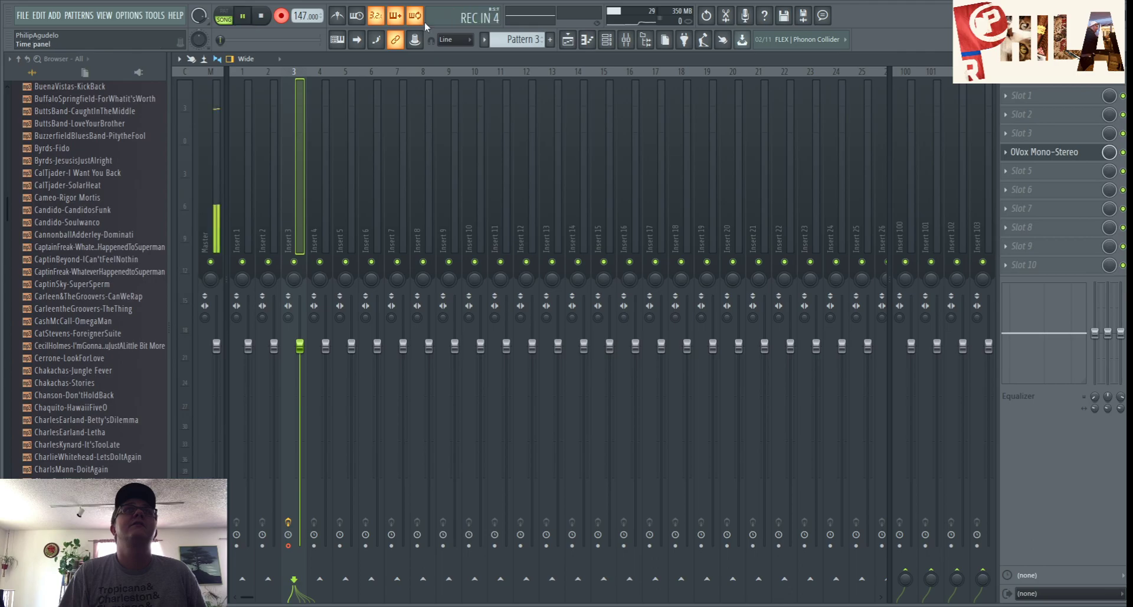
- Stop the recording, undo the short extra take on Track 5, and disarm Insert 3
{"action": "left_click", "coordinate": [567, 40]}
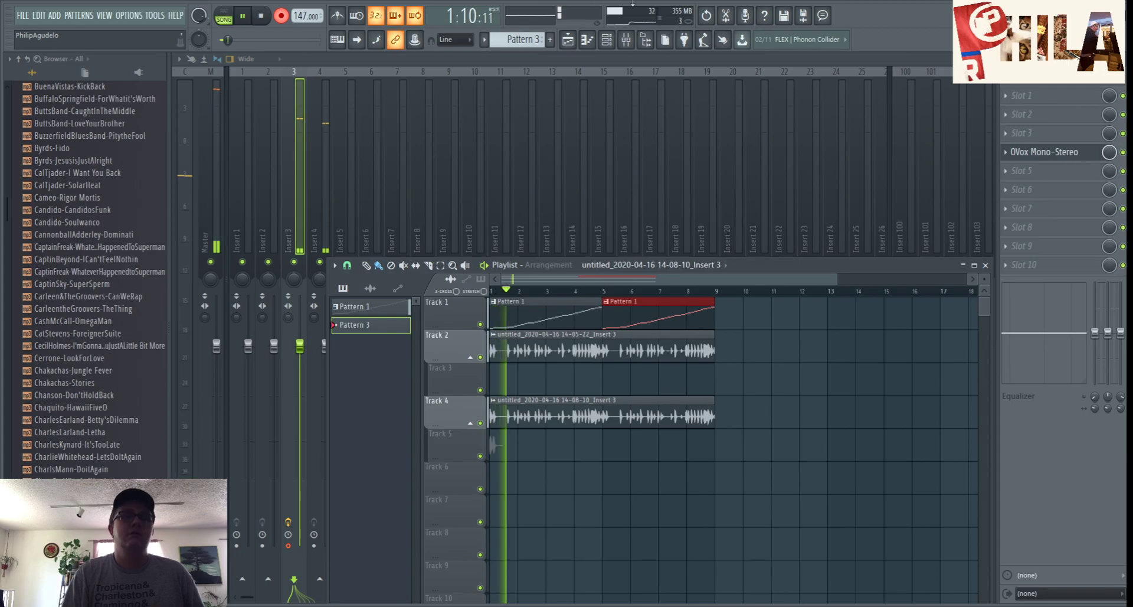
{"action": "key", "text": "space"}
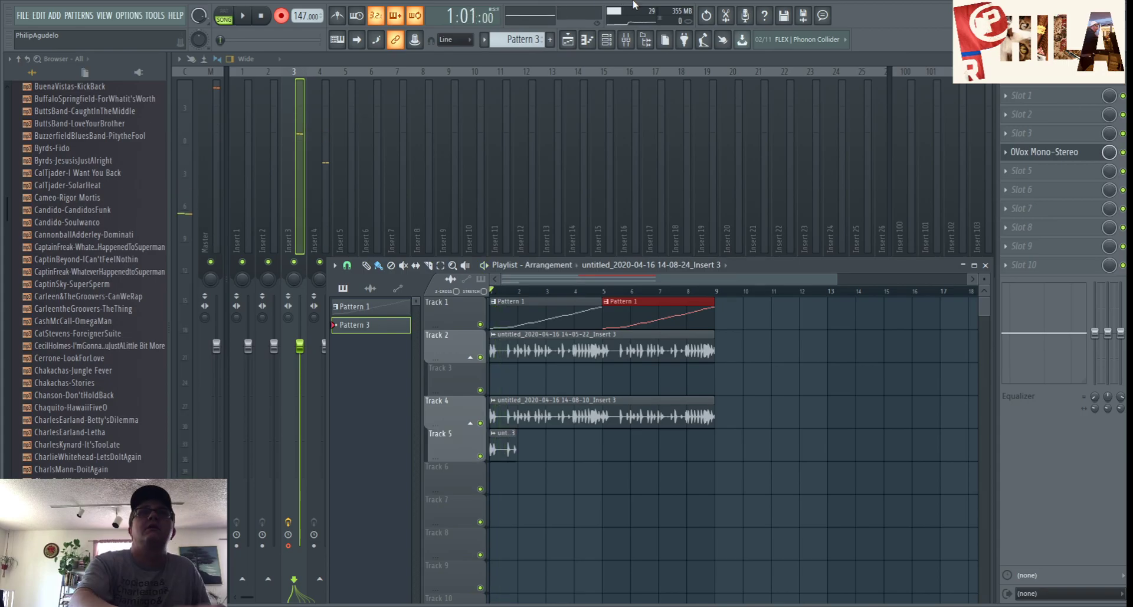
{"action": "key", "text": "ctrl+z"}
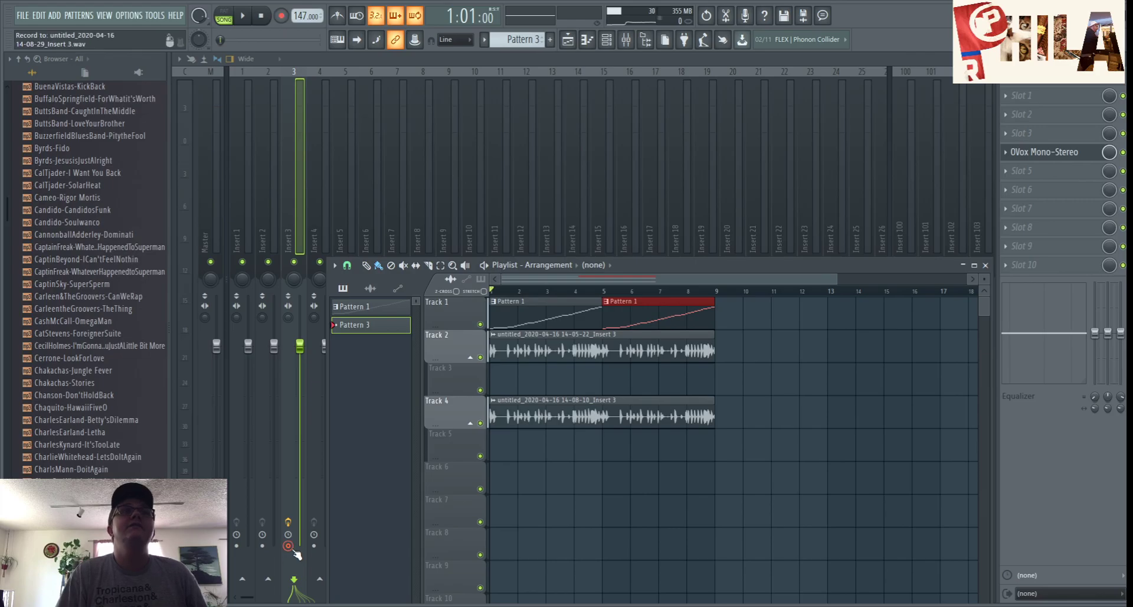
{"action": "key", "text": "F5"}
- Route the newly recorded 14-08-10 audio clip channel to mixer track 5 while the song plays, and stop playback
{"action": "left_click", "coordinate": [244, 16]}
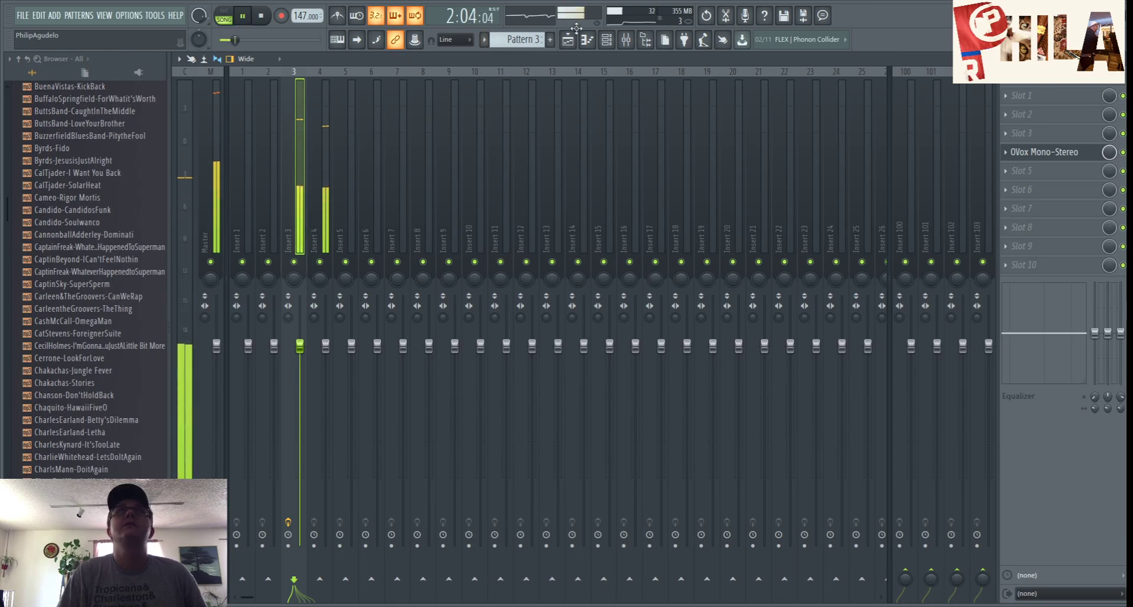
{"action": "left_click", "coordinate": [618, 43]}
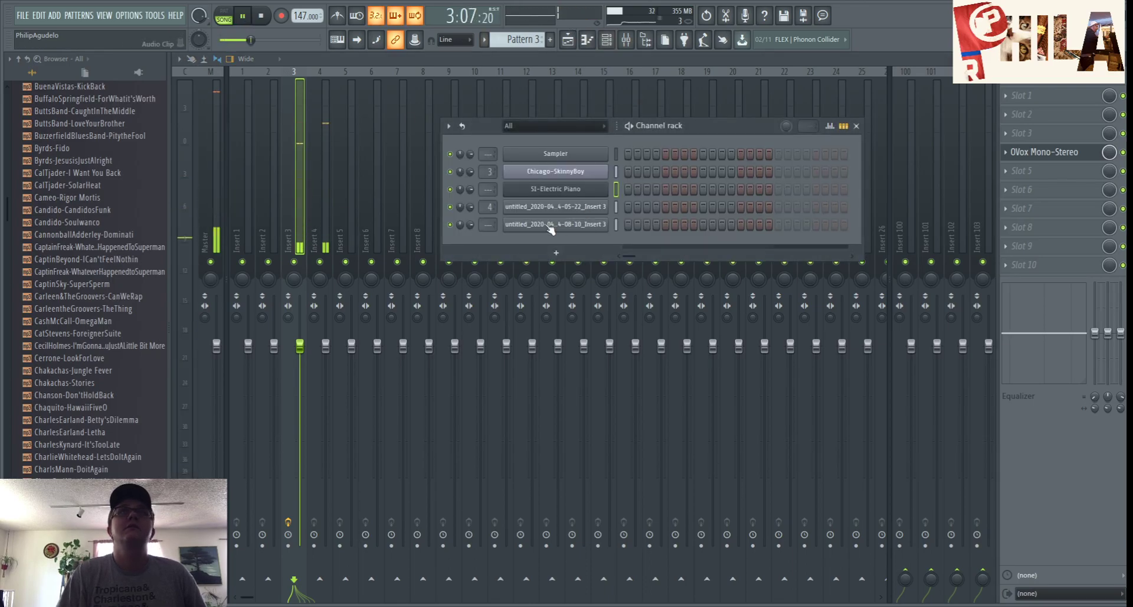
{"action": "left_click_drag", "start_coordinate": [487, 224], "coordinate": [486, 210]}
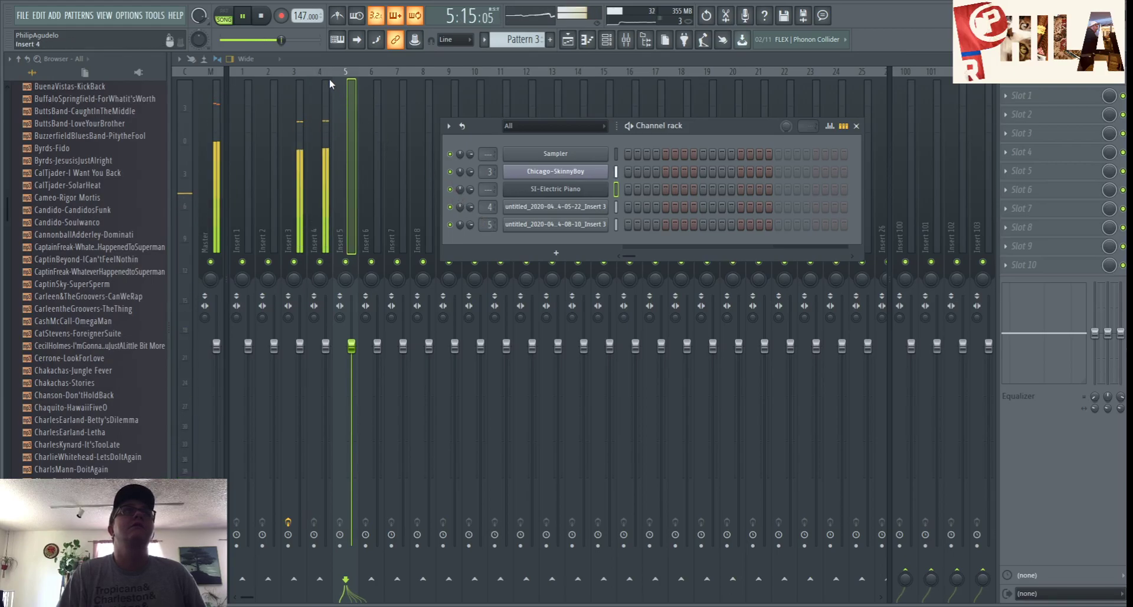
{"action": "left_click", "coordinate": [267, 18]}
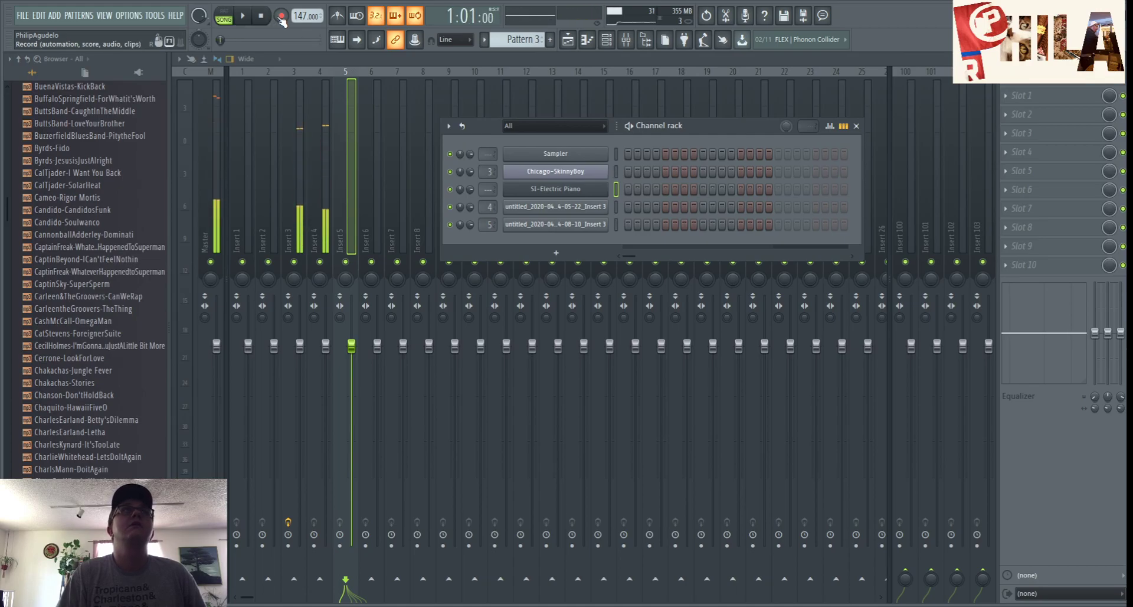
- Play the song with Insert 5 soloed to hear the new recording, and unsolo it before stopping
{"action": "left_click", "coordinate": [247, 19]}
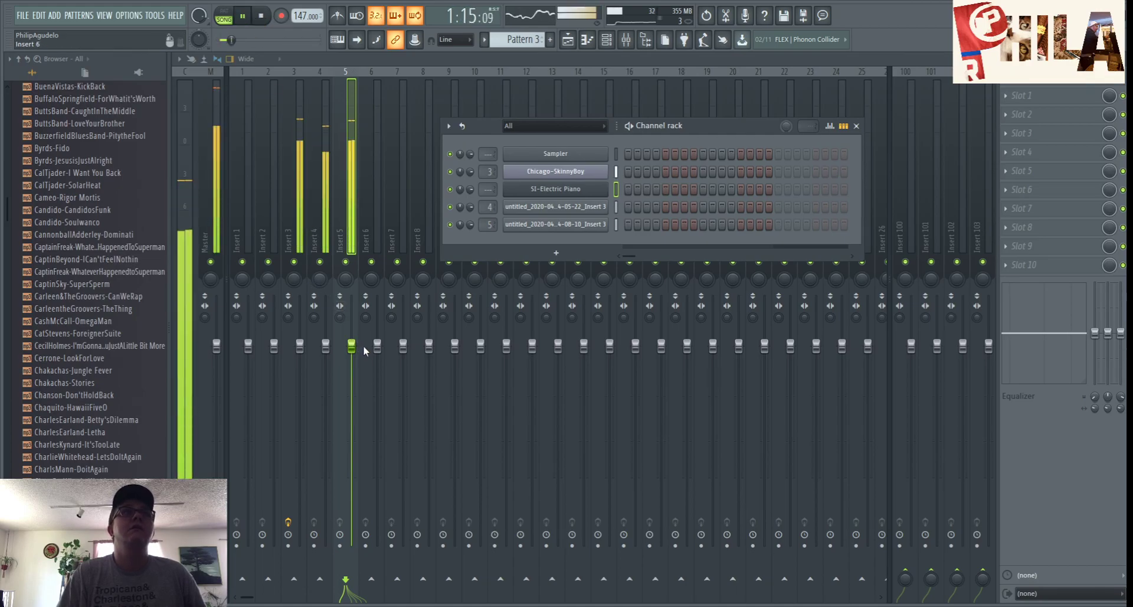
{"action": "right_click", "coordinate": [346, 262]}
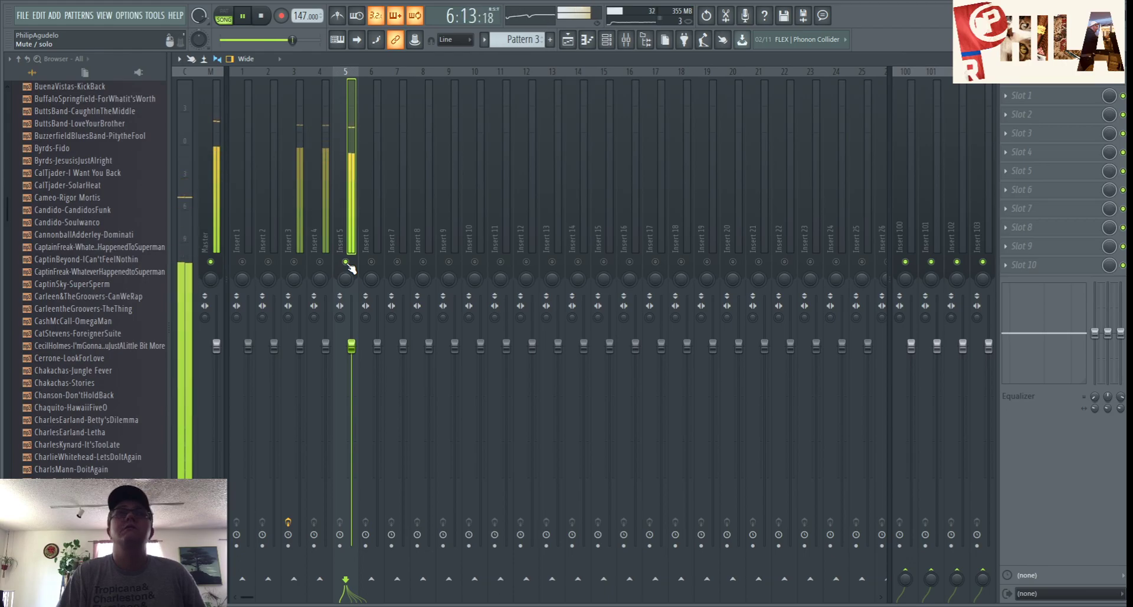
{"action": "right_click", "coordinate": [347, 263]}
{"action": "key", "text": "space"}
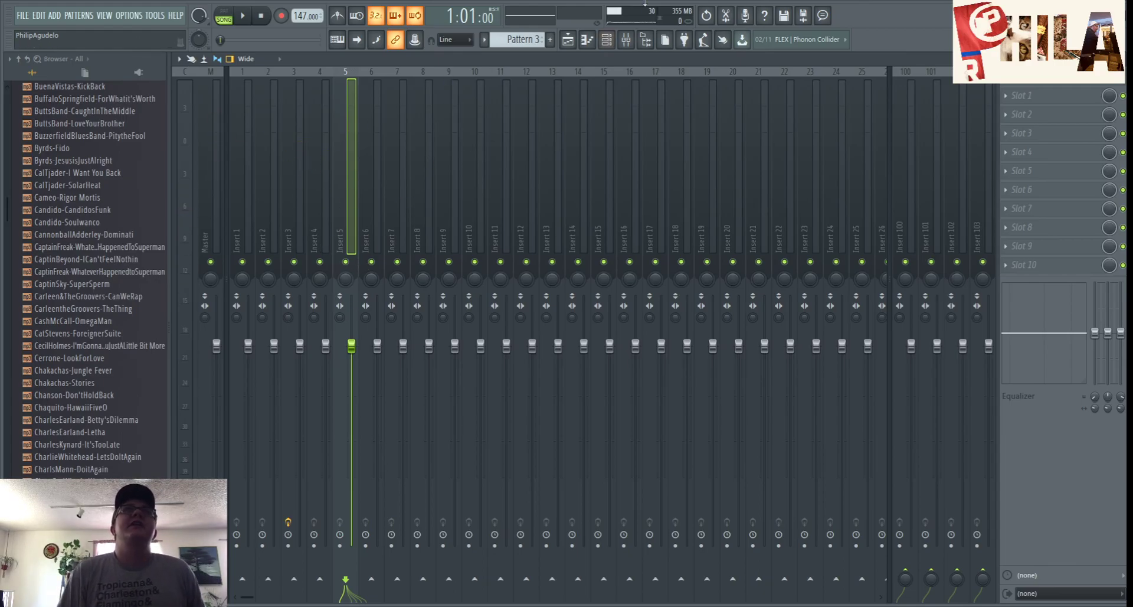
- Show the channel rack with the playlist and select the 14-08-10 audio clip channel to review the recordings
{"action": "left_click", "coordinate": [613, 47]}
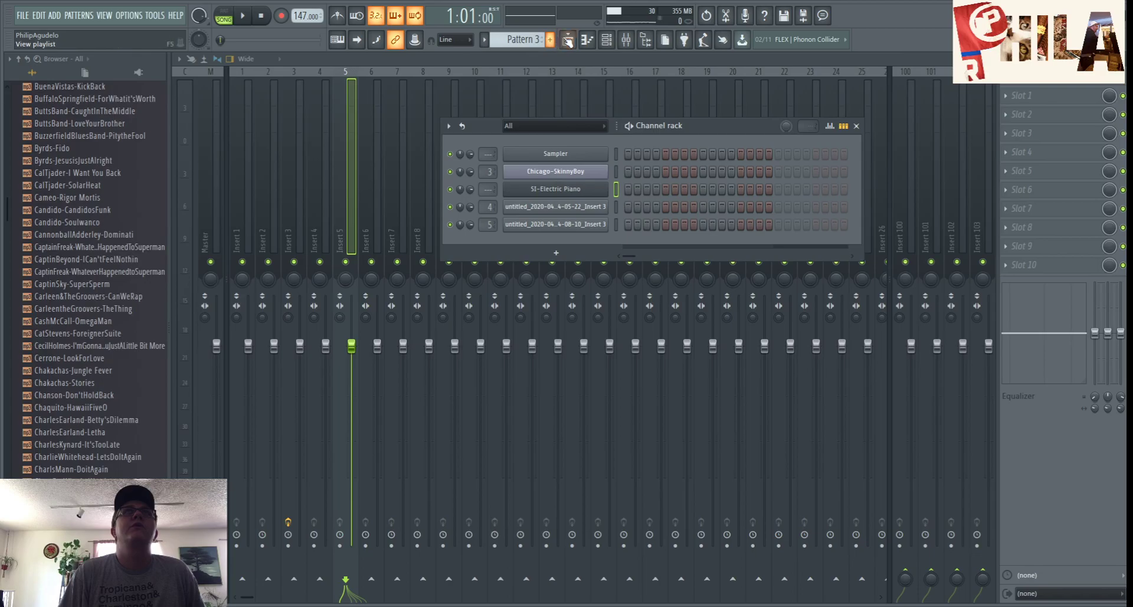
{"action": "left_click", "coordinate": [567, 39]}
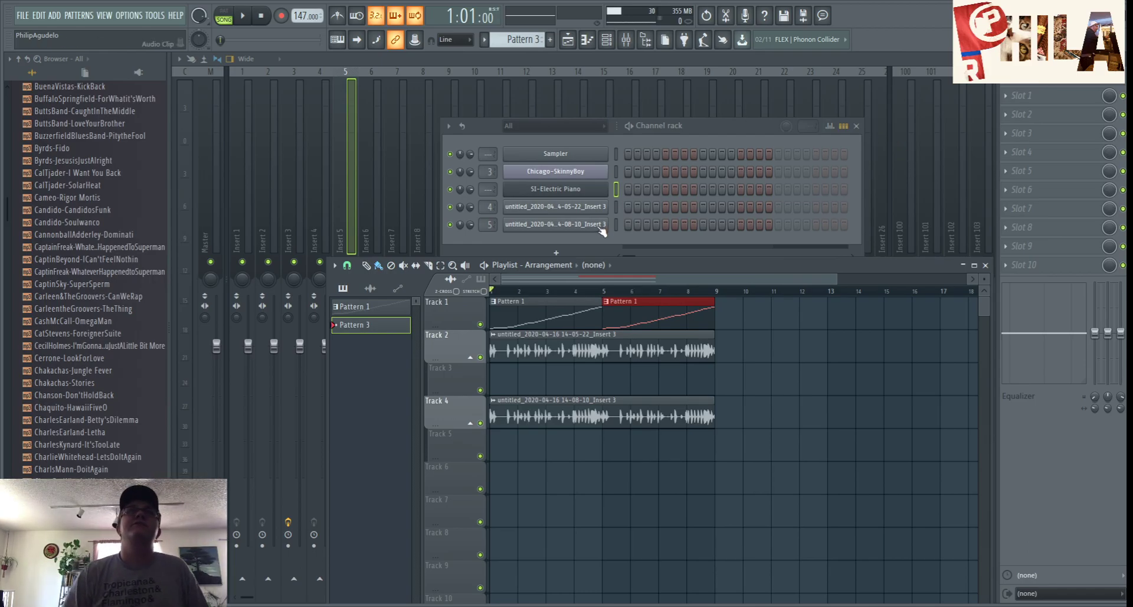
{"action": "left_click", "coordinate": [574, 228]}
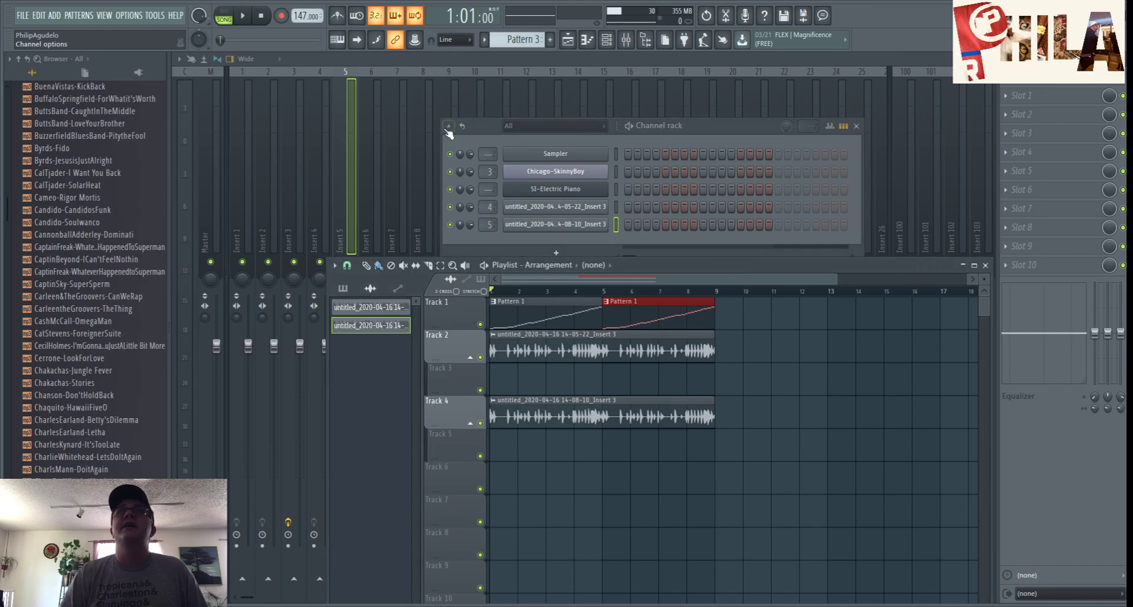
- Set the MIDI output port to 9 in the wrapper settings of OVox on Insert 3
{"action": "left_click", "coordinate": [293, 142]}
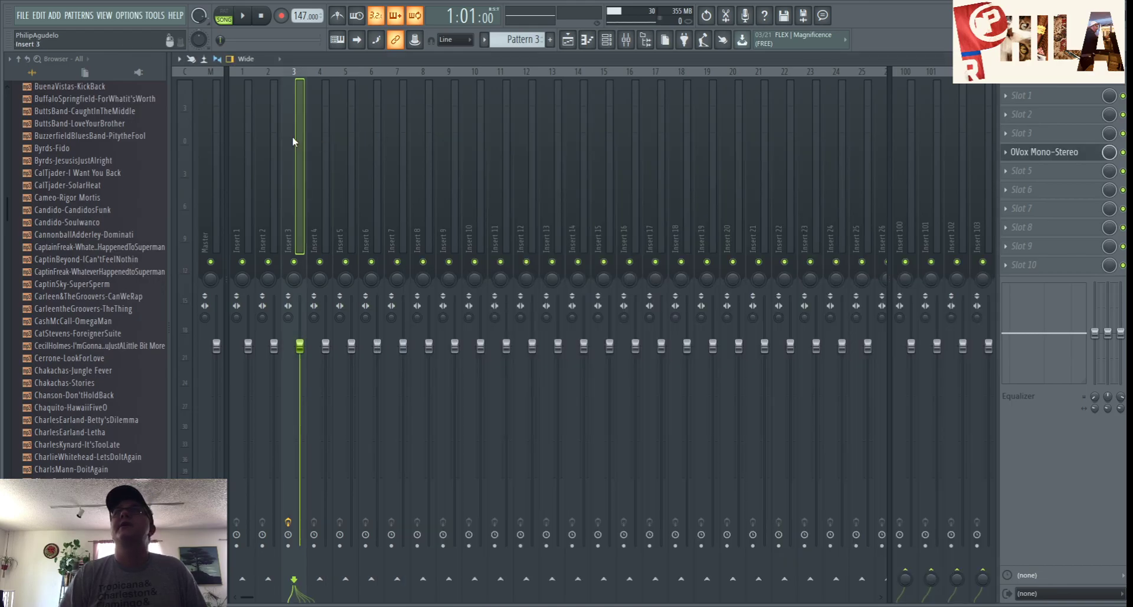
{"action": "left_click", "coordinate": [1048, 154]}
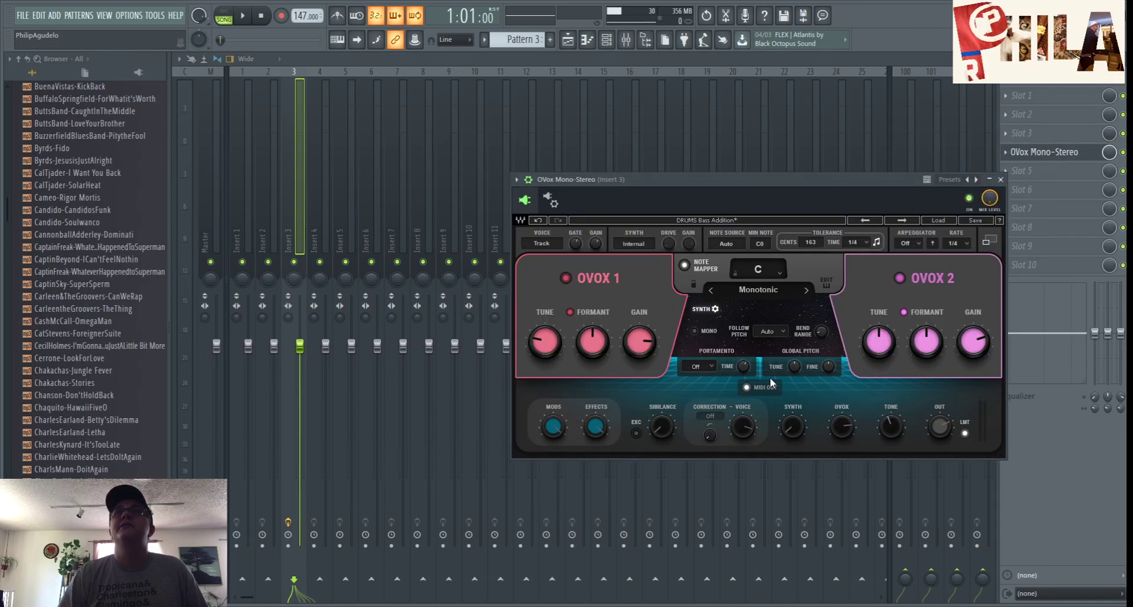
{"action": "left_click", "coordinate": [552, 200]}
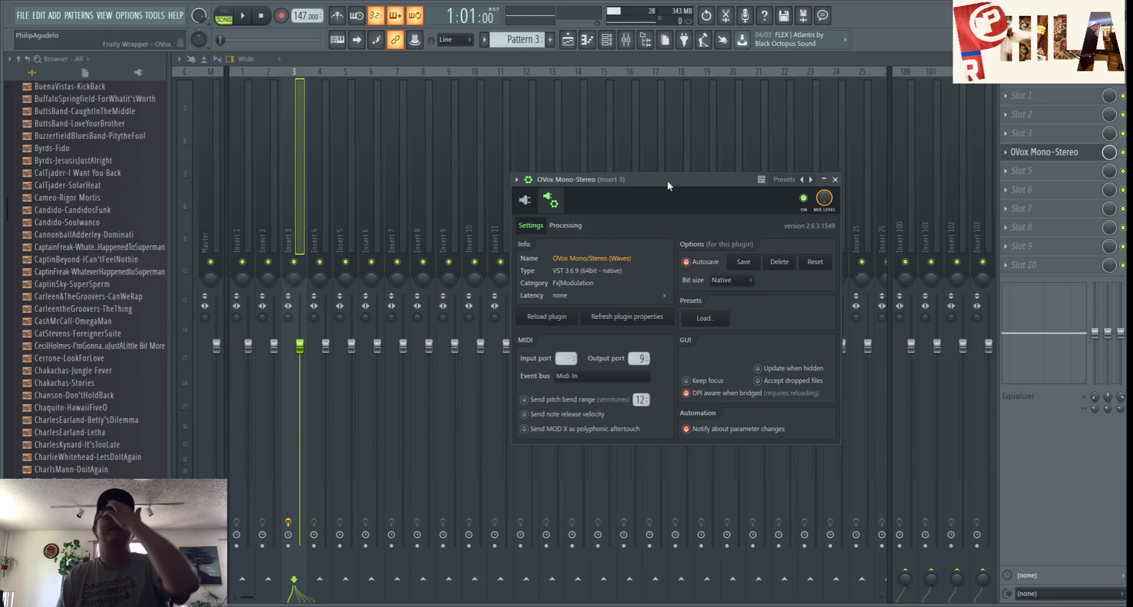
- Set the SI-Electric Piano's MIDI input port to 9, view its instrument interface, and close all plugin windows
{"action": "left_click", "coordinate": [607, 40]}
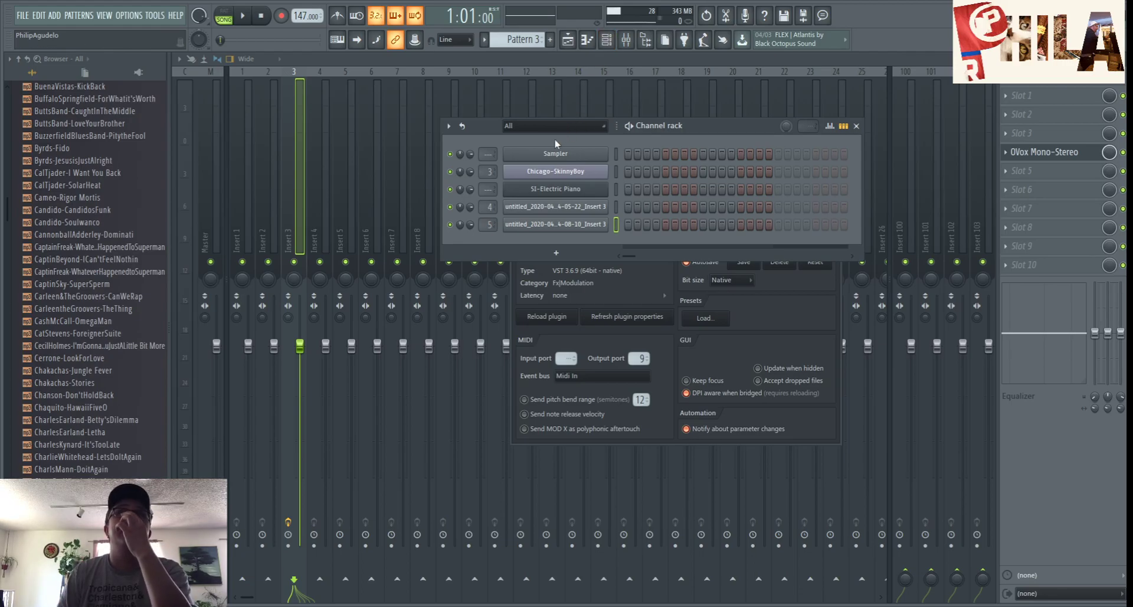
{"action": "left_click", "coordinate": [538, 190]}
{"action": "left_click", "coordinate": [538, 190]}
{"action": "left_click", "coordinate": [538, 190]}
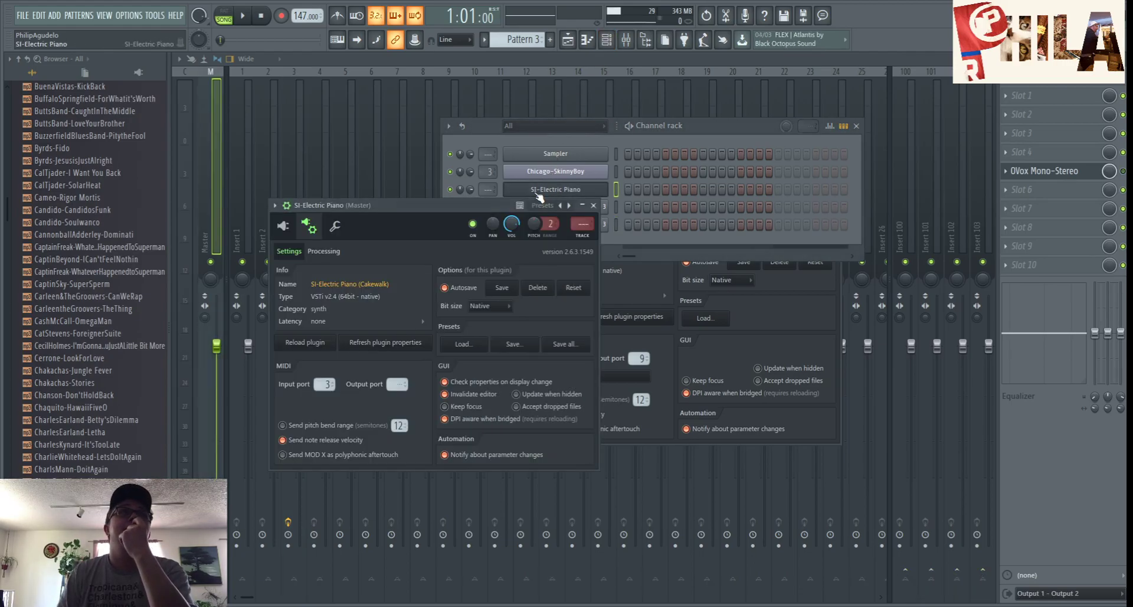
{"action": "left_click_drag", "start_coordinate": [322, 388], "coordinate": [321, 377]}
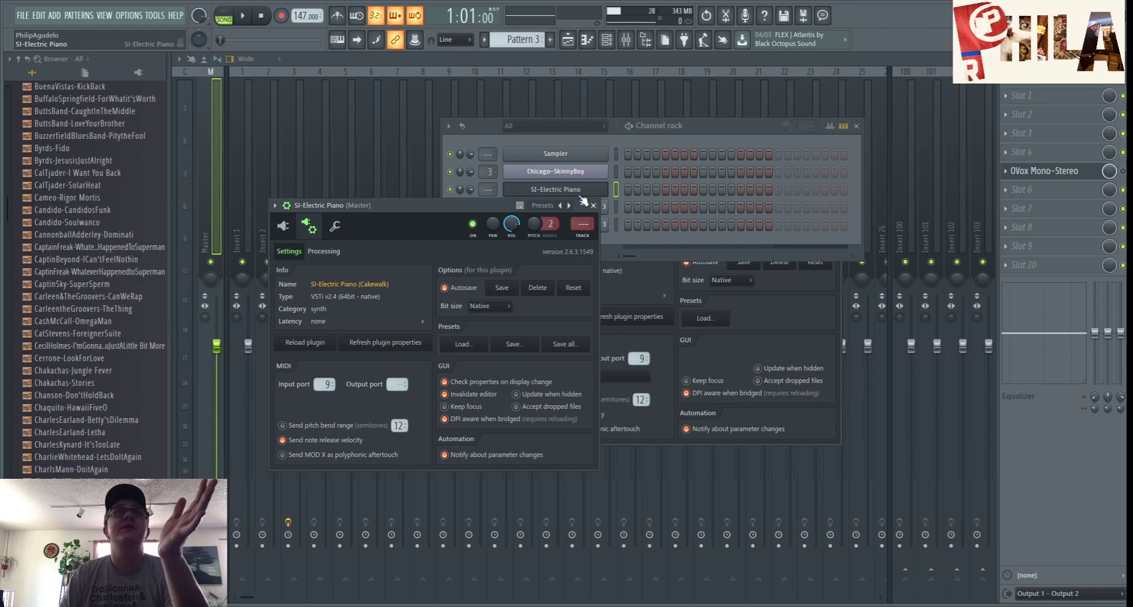
{"action": "left_click", "coordinate": [287, 228]}
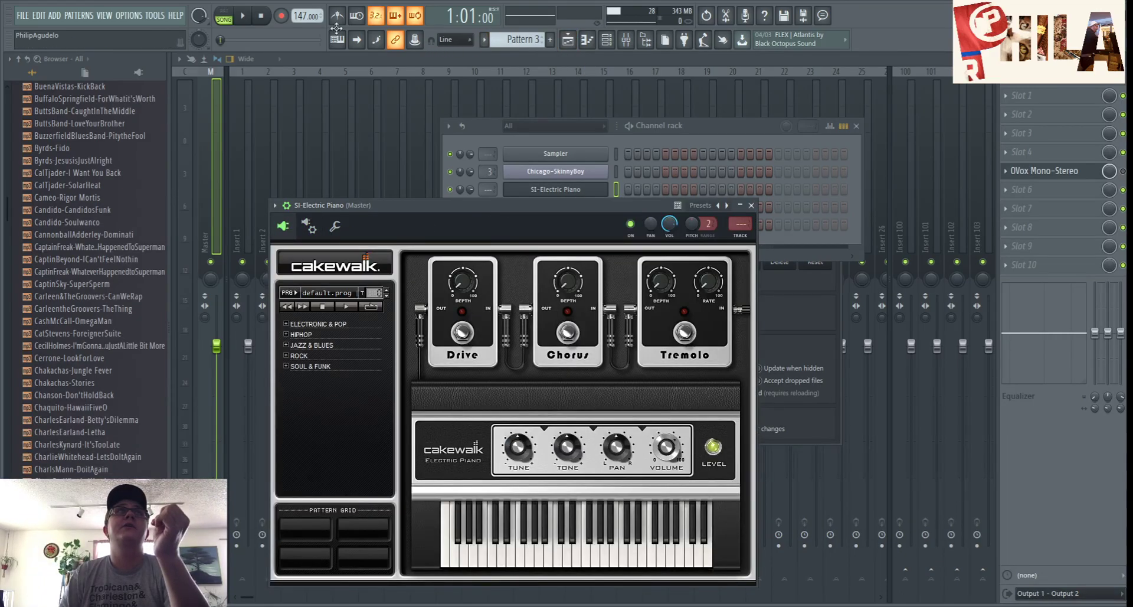
{"action": "key", "text": "F12"}
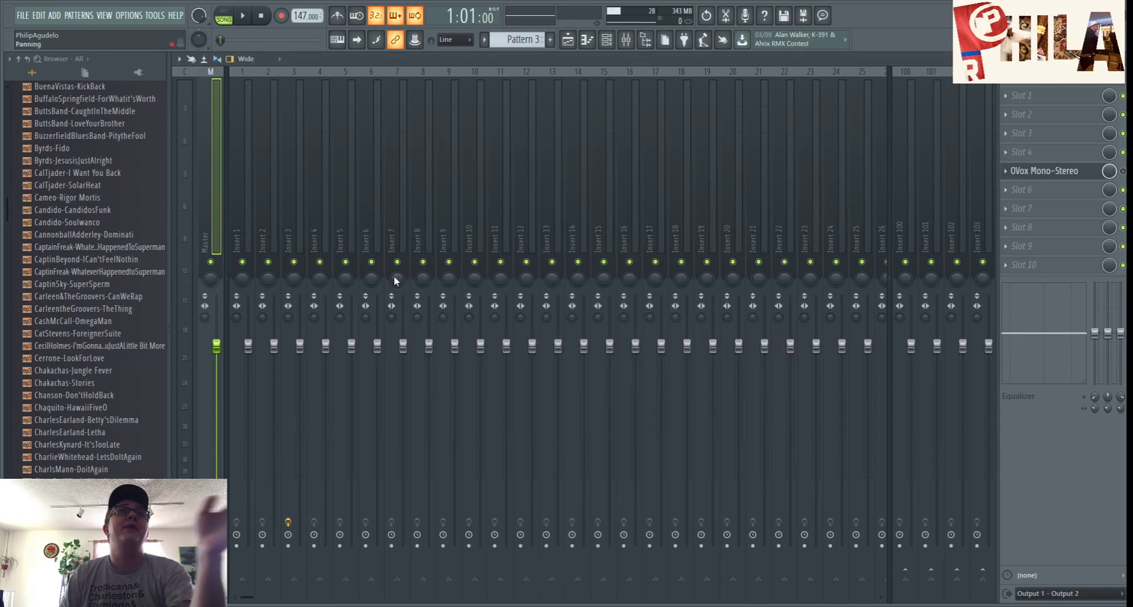
- Switch to Pattern 4 and enable recording mode in the transport
{"action": "left_click", "coordinate": [575, 41]}
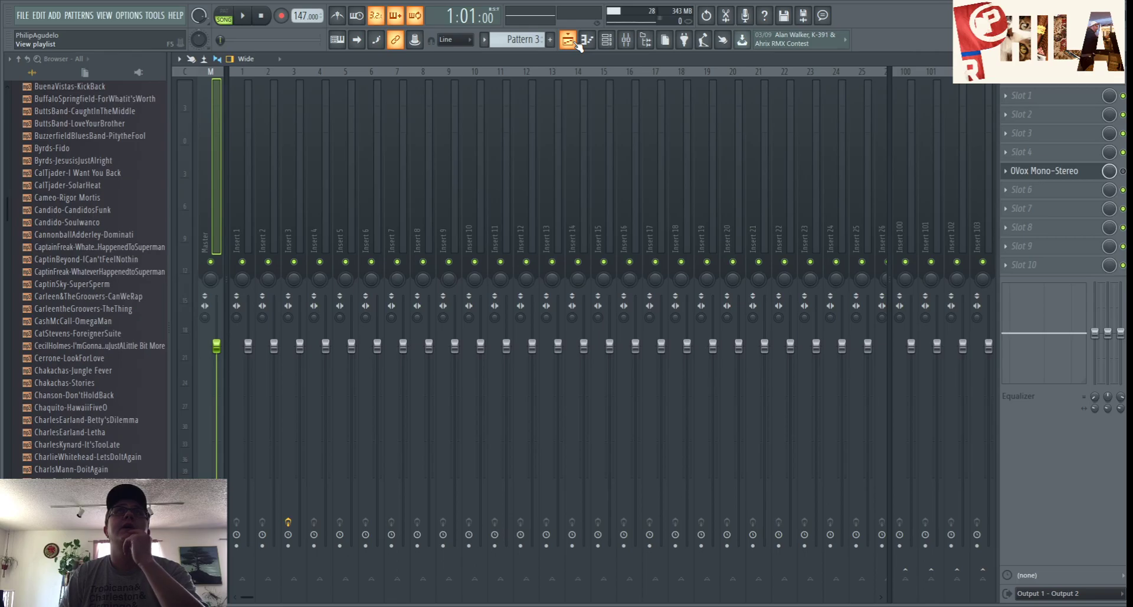
{"action": "scroll", "coordinate": [521, 42], "scroll_direction": "up", "scroll_amount": 1}
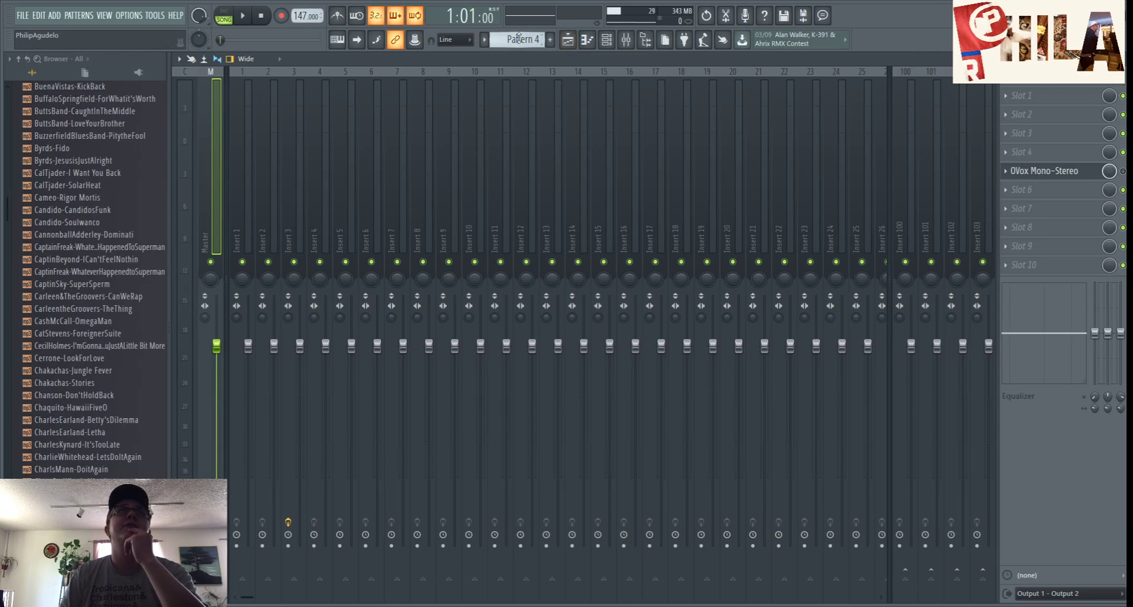
{"action": "left_click", "coordinate": [283, 18]}
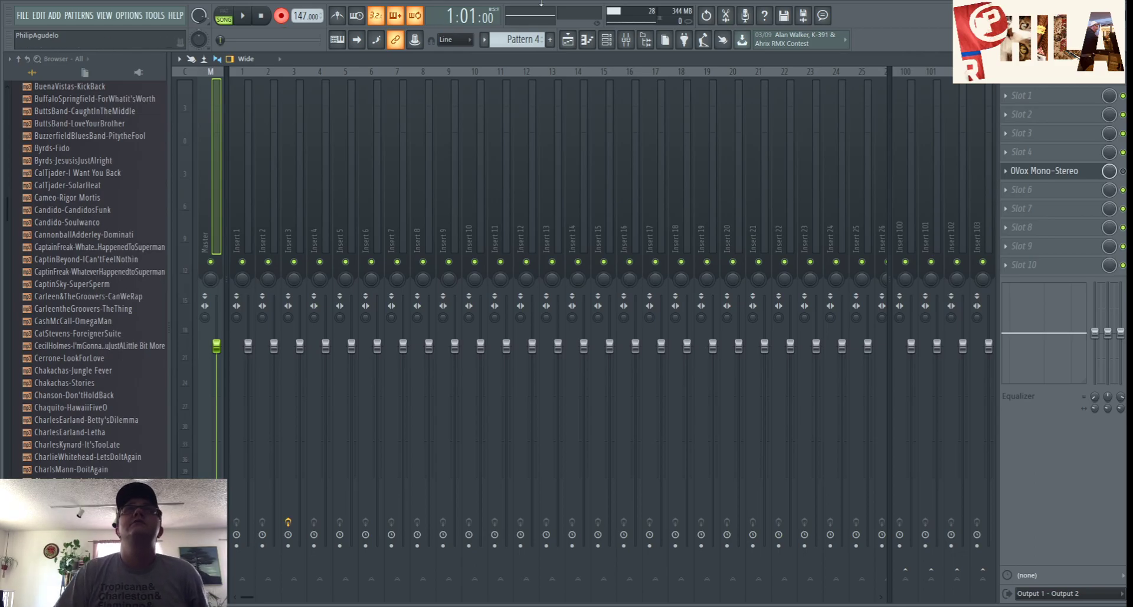
- Mute Track 4 in the playlist and start playing the song in recording mode
{"action": "left_click", "coordinate": [567, 40]}
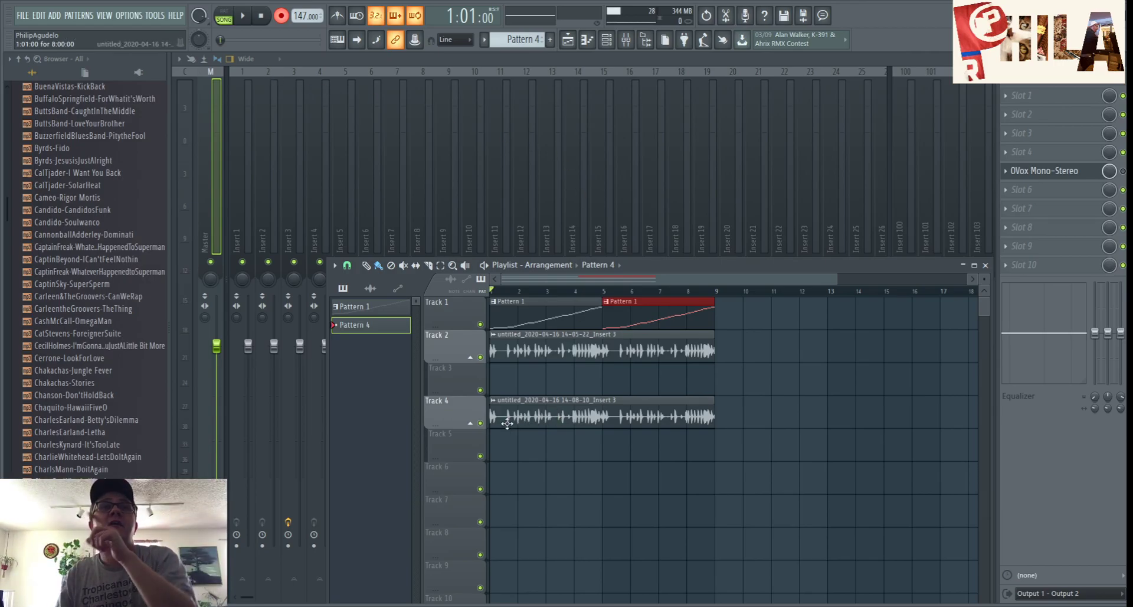
{"action": "left_click", "coordinate": [480, 423]}
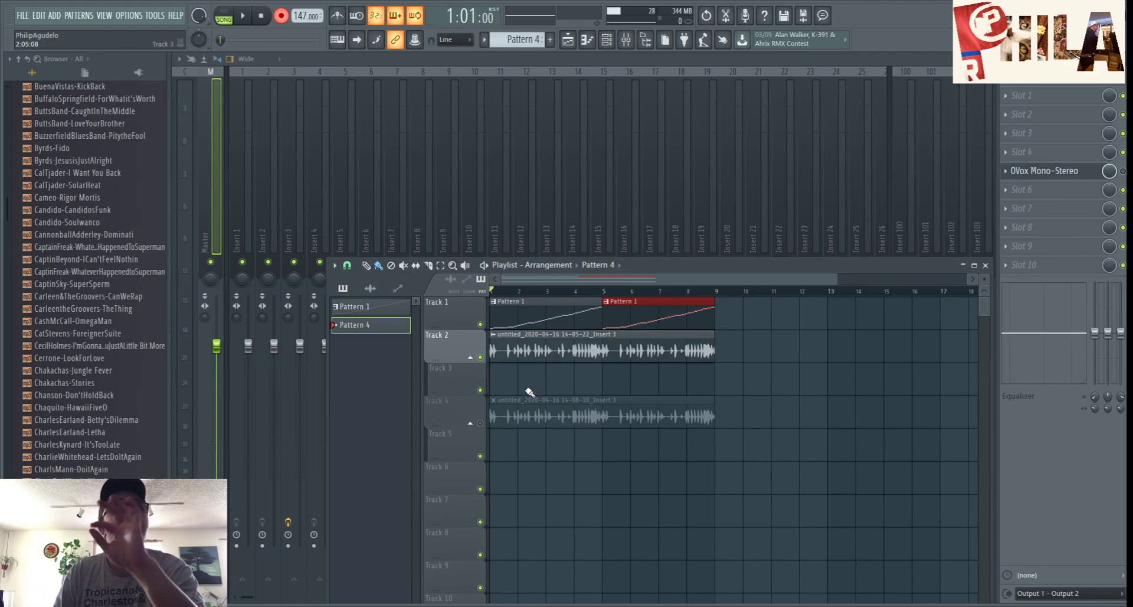
{"action": "left_click", "coordinate": [244, 20]}
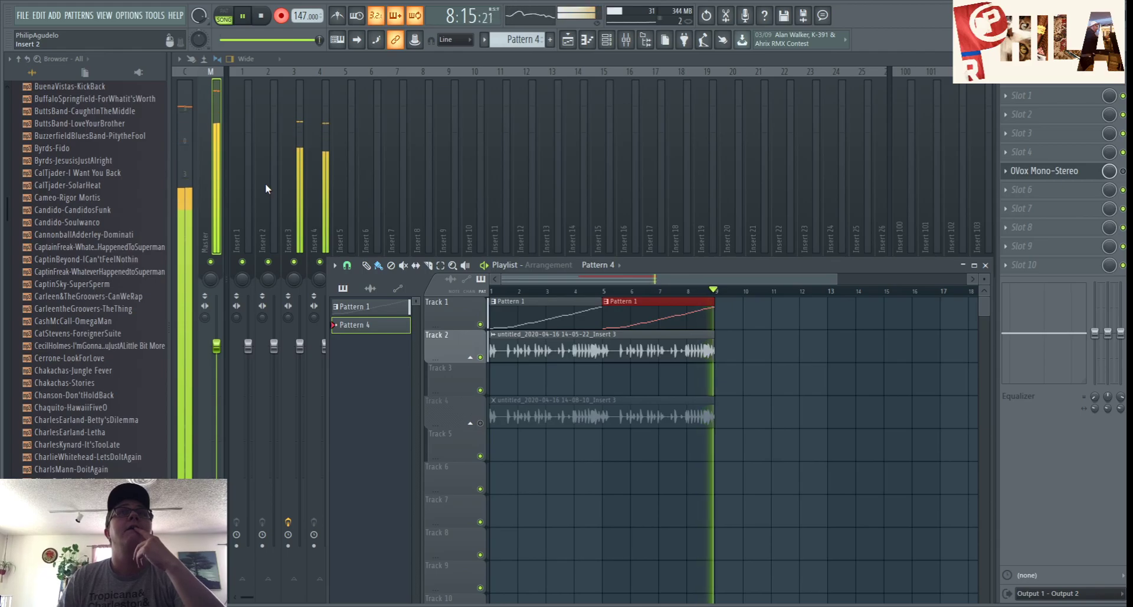
- Stop the recording, view the SI-Electric Piano's instrument interface, and briefly run the song again in recording mode
{"action": "key", "text": "space"}
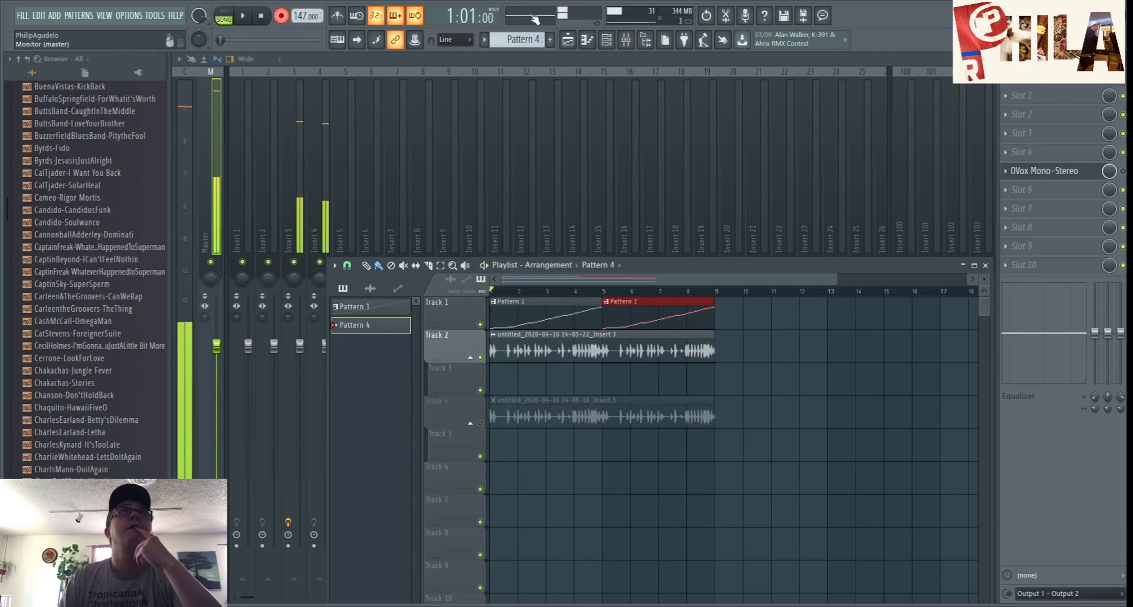
{"action": "left_click", "coordinate": [606, 40]}
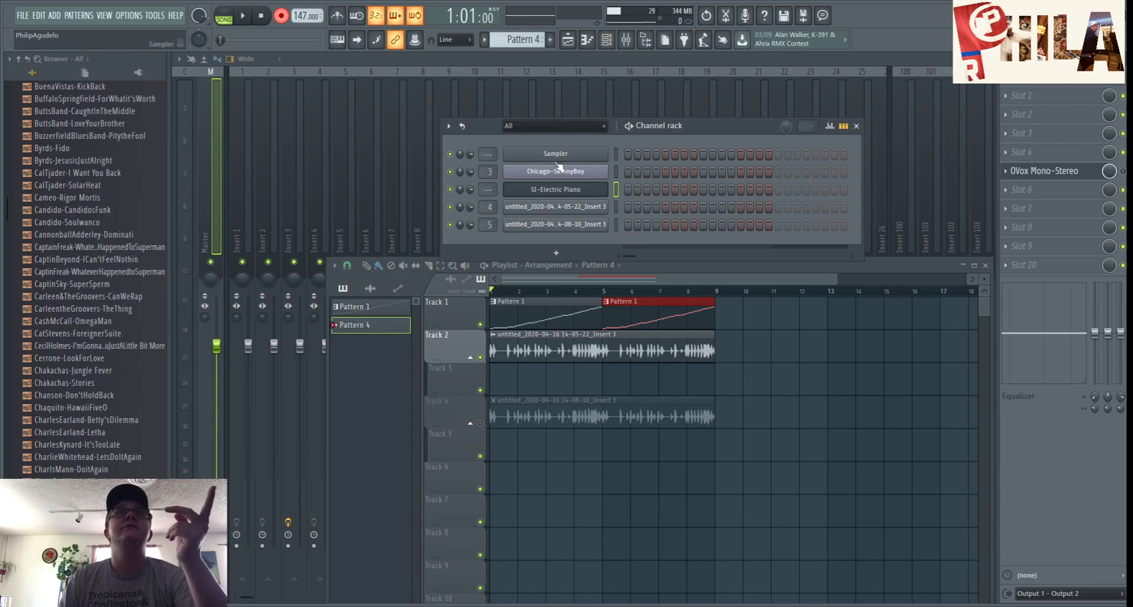
{"action": "left_click", "coordinate": [571, 190]}
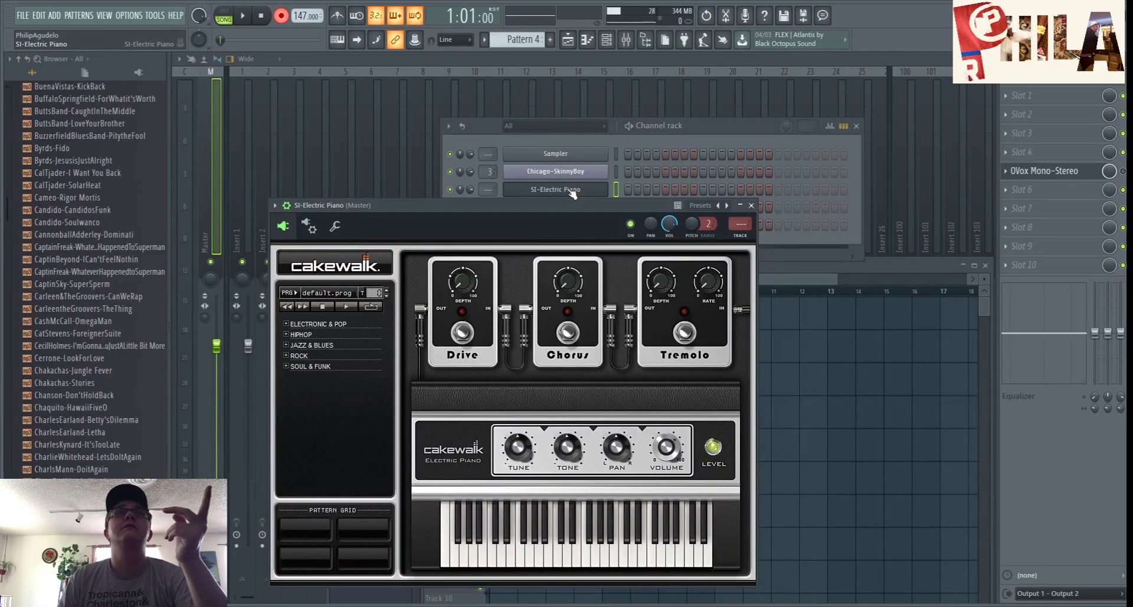
{"action": "left_click", "coordinate": [571, 190]}
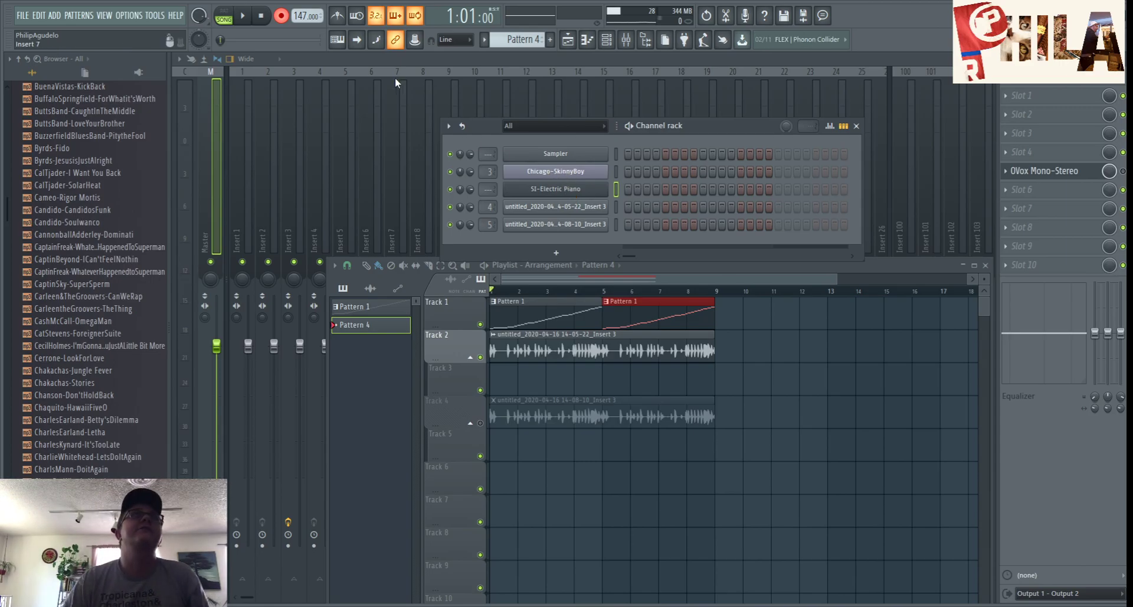
{"action": "left_click", "coordinate": [566, 189]}
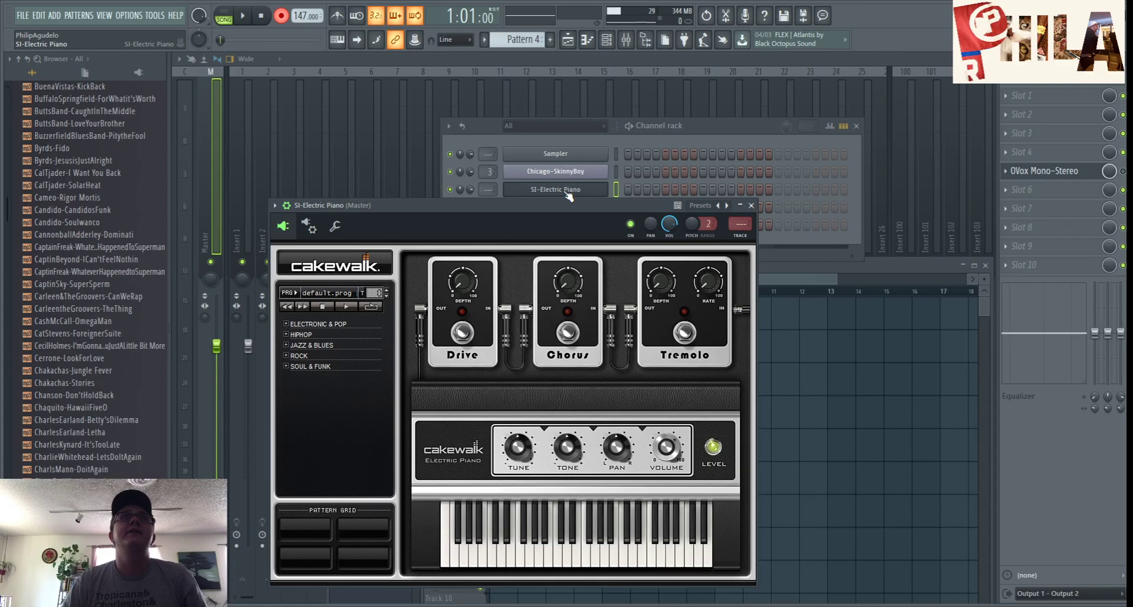
{"action": "left_click", "coordinate": [567, 191]}
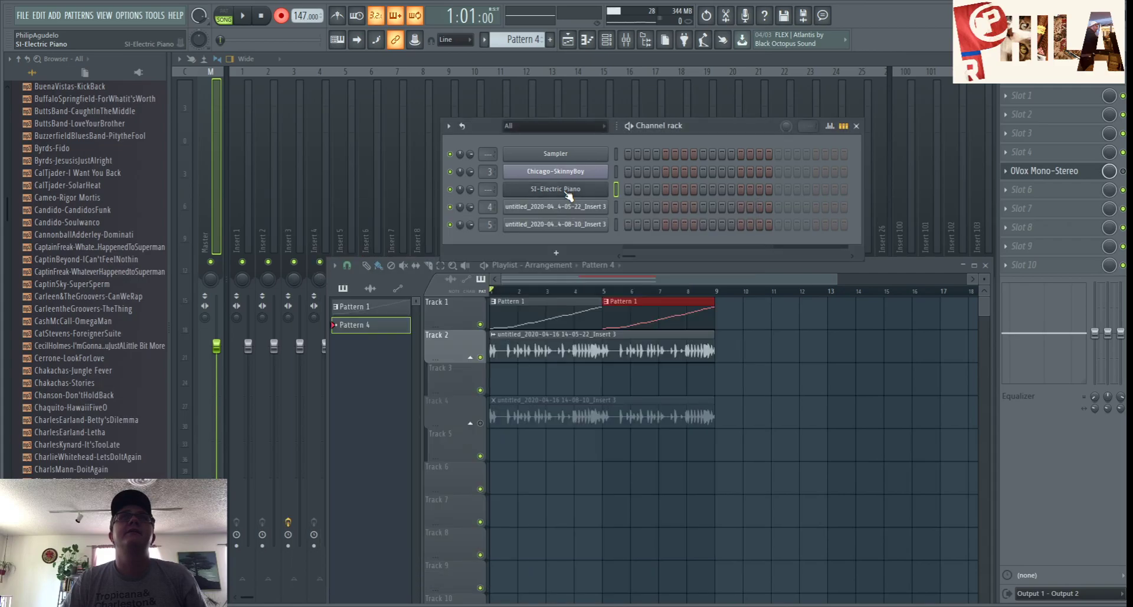
{"action": "left_click", "coordinate": [252, 22]}
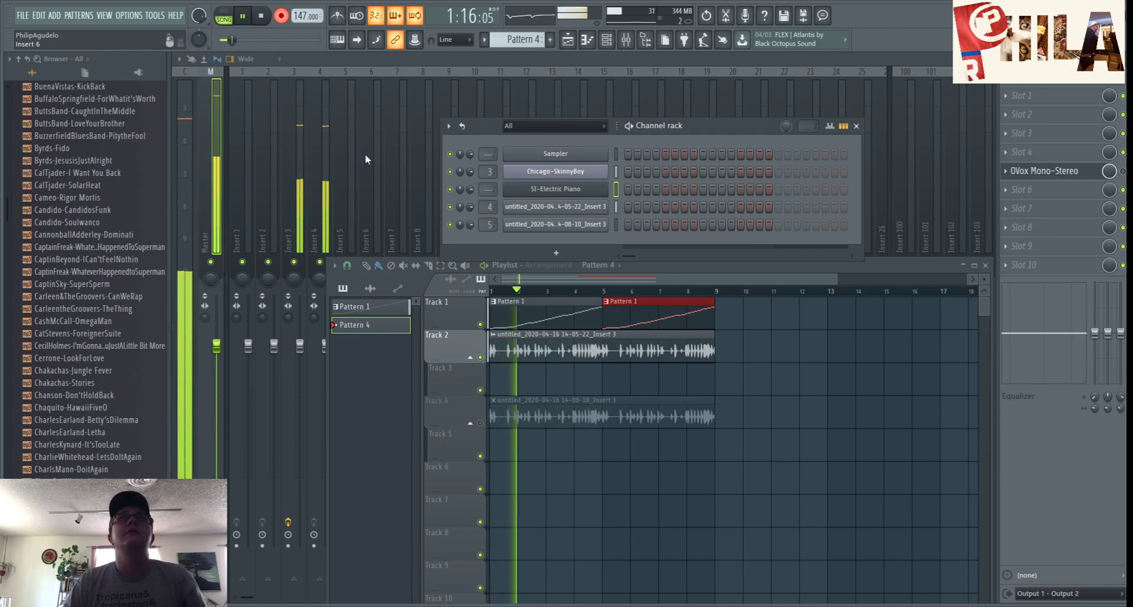
{"action": "left_click", "coordinate": [261, 16]}
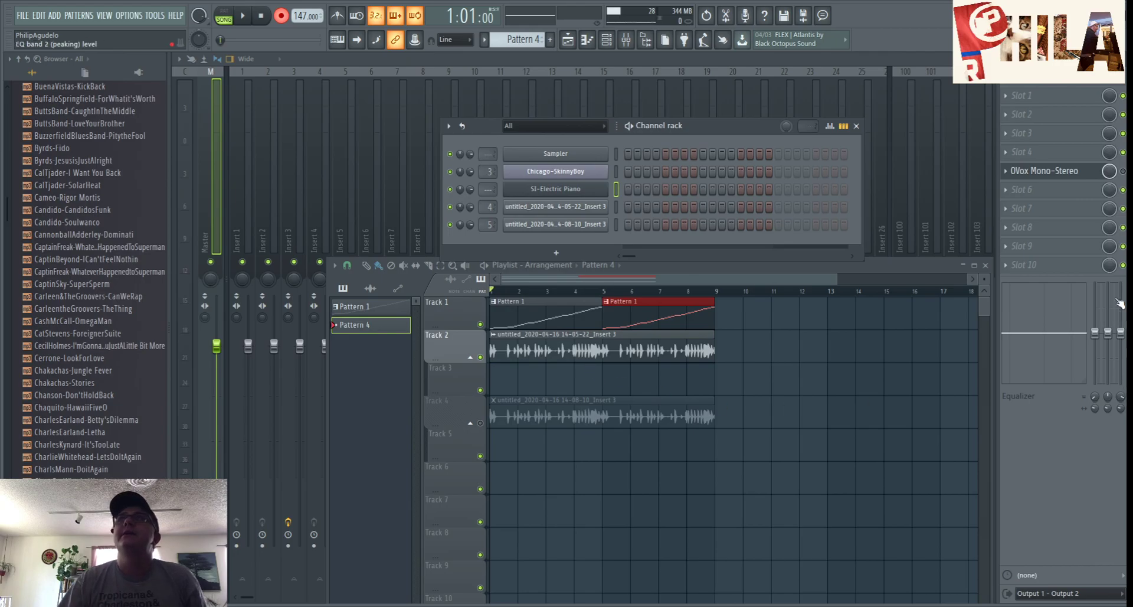
- Show the synth settings of OVox on the Master track and remove that OVox from its effect slot
{"action": "left_click", "coordinate": [1055, 177]}
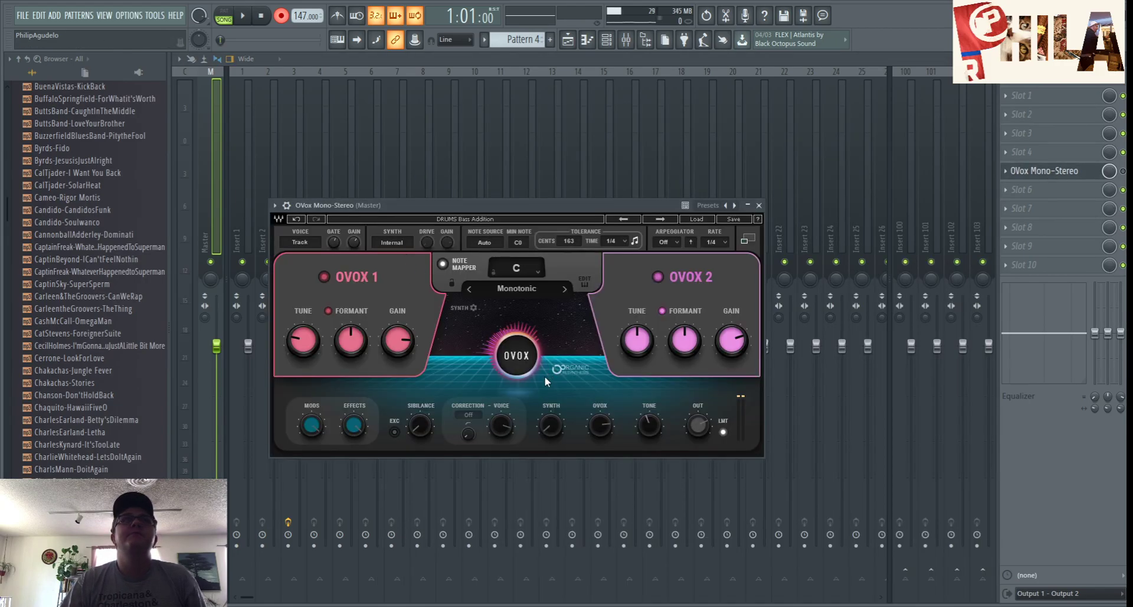
{"action": "left_click", "coordinate": [473, 308]}
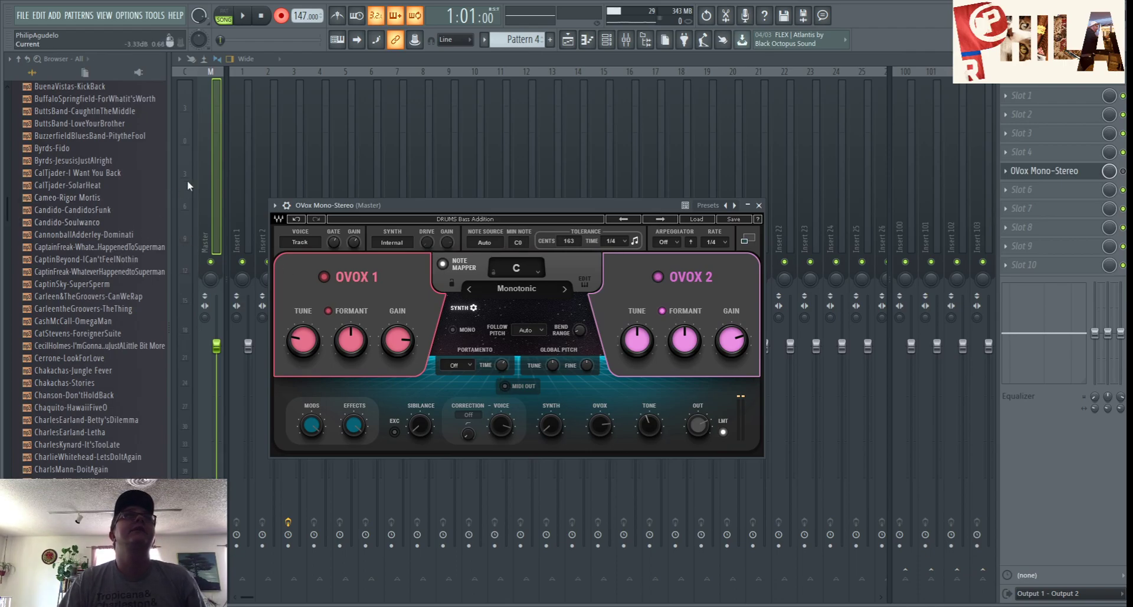
{"action": "left_click", "coordinate": [216, 154]}
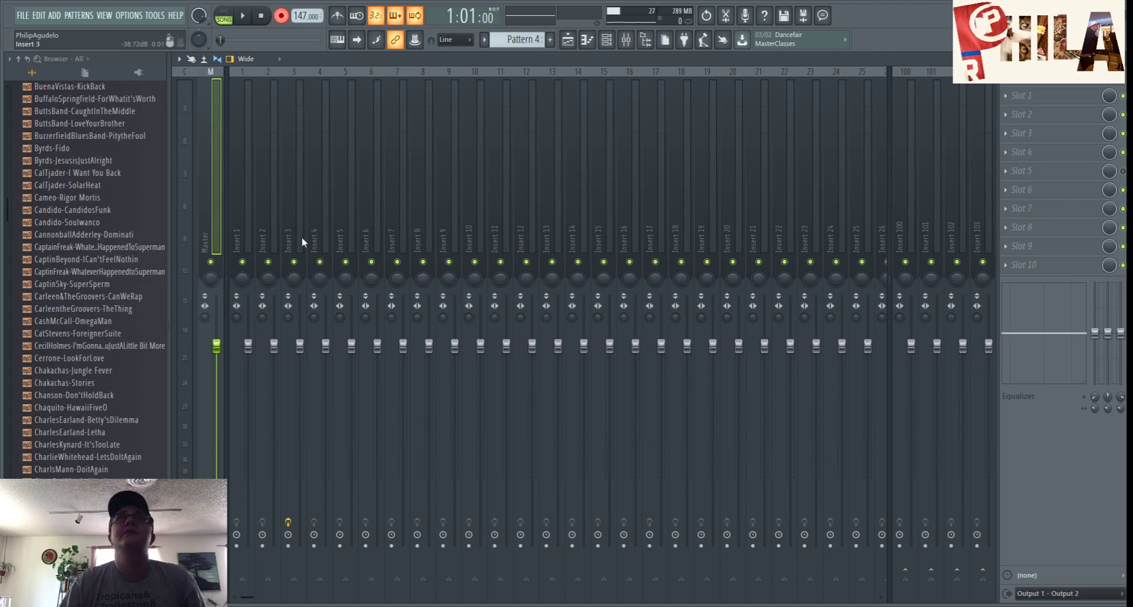
- Check the MIDI Out option in the editor of OVox on Insert 3 and briefly play the song to test it
{"action": "left_click", "coordinate": [286, 193]}
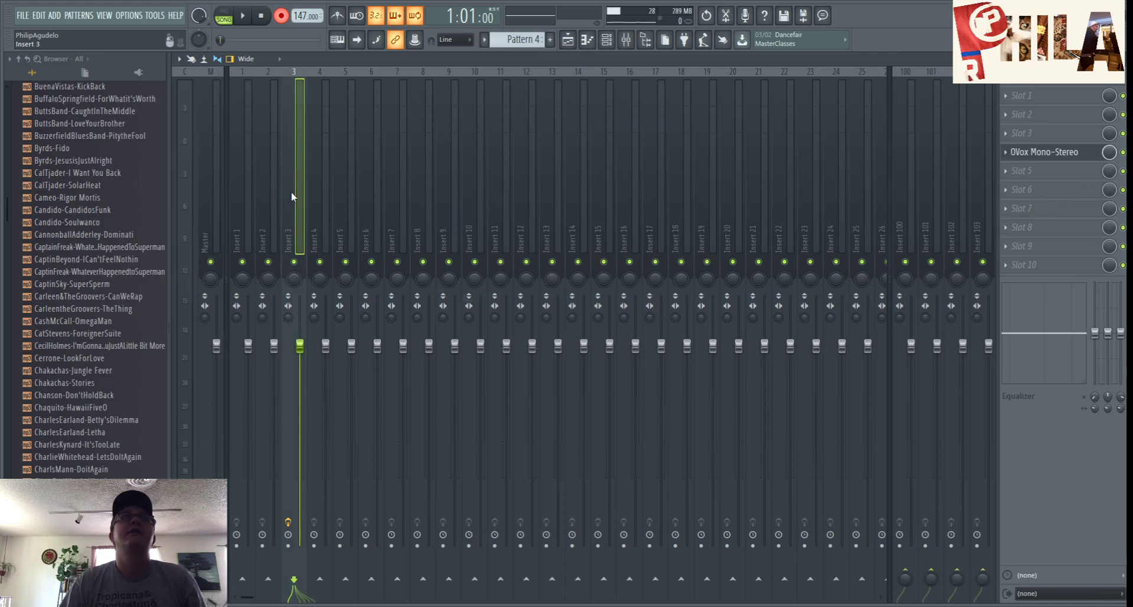
{"action": "left_click", "coordinate": [1049, 152]}
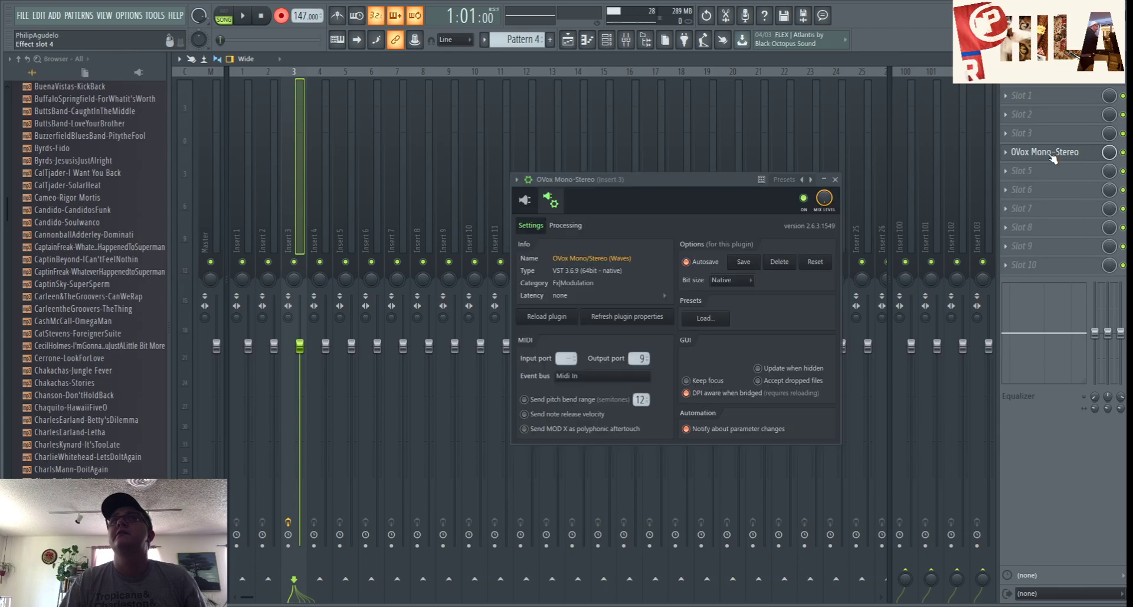
{"action": "left_click", "coordinate": [529, 203]}
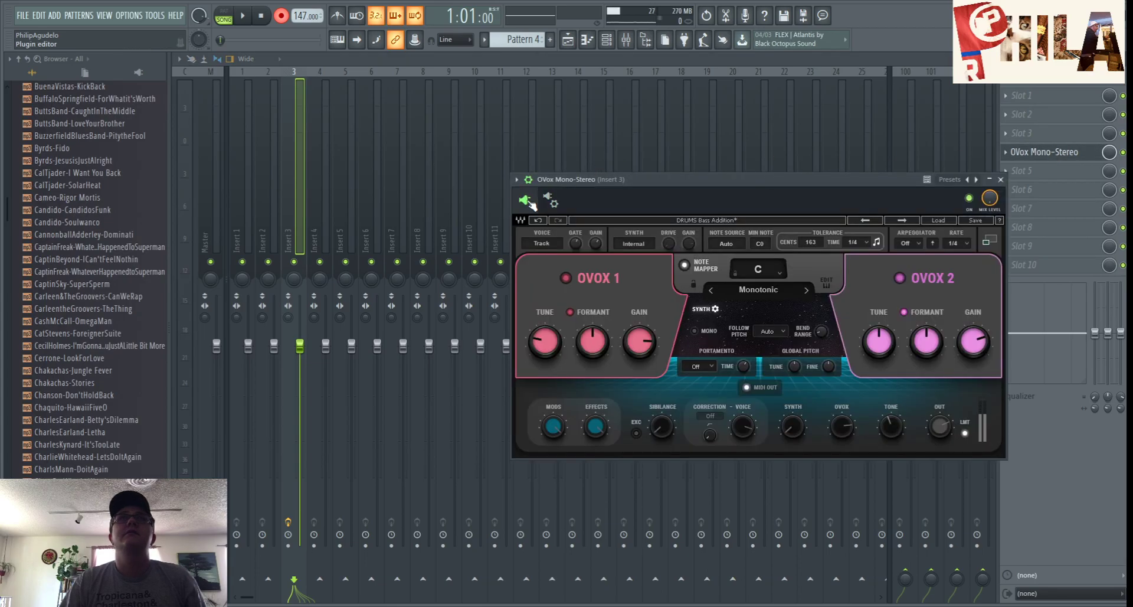
{"action": "left_click", "coordinate": [747, 388]}
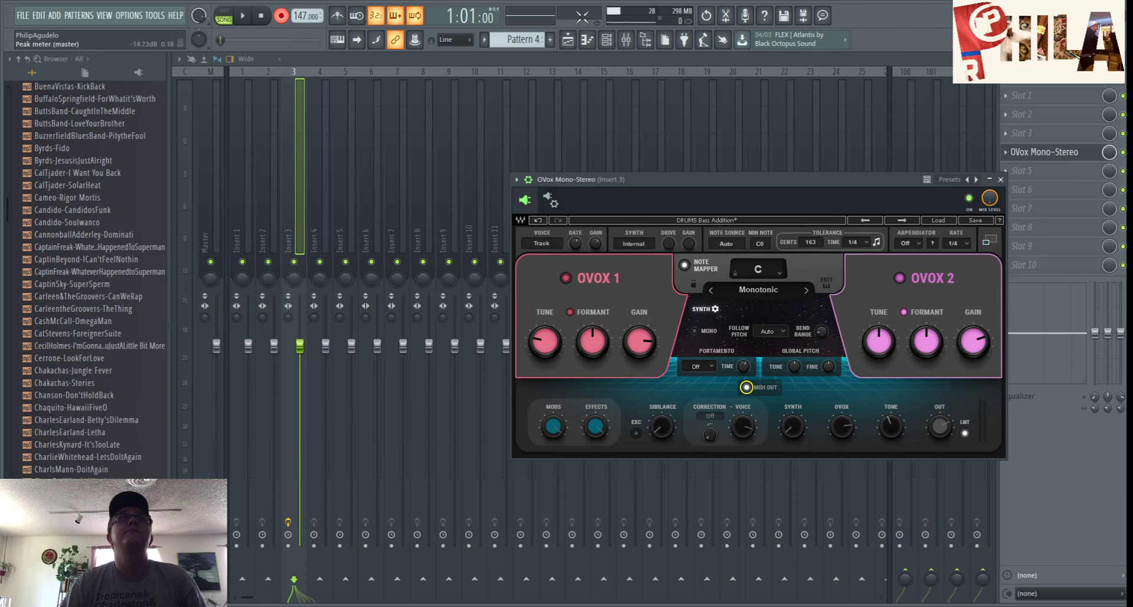
{"action": "left_click", "coordinate": [567, 40]}
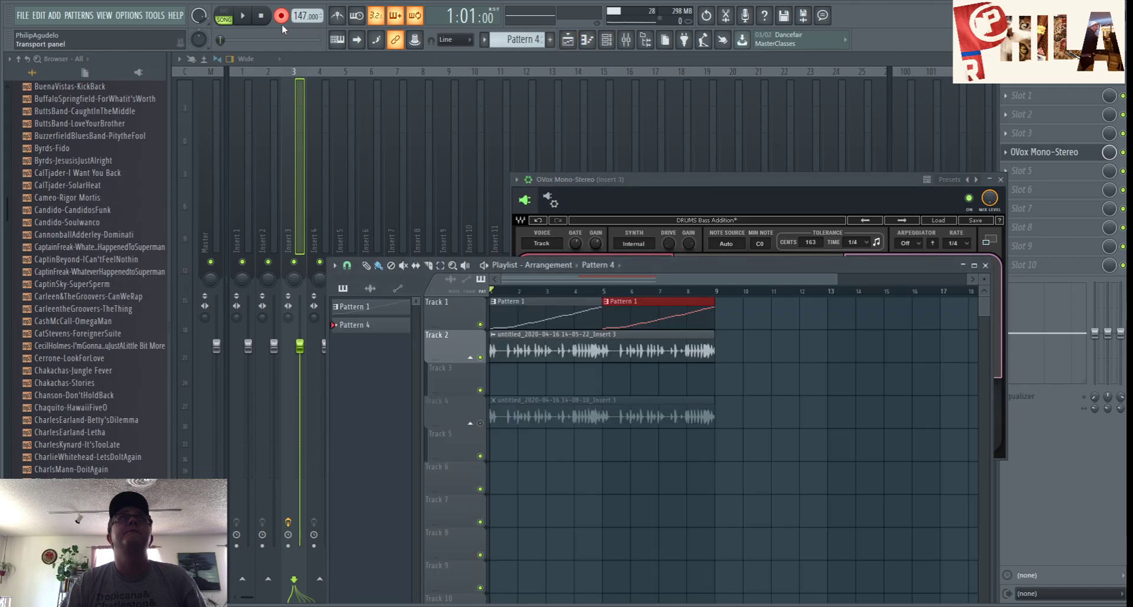
{"action": "left_click", "coordinate": [242, 16]}
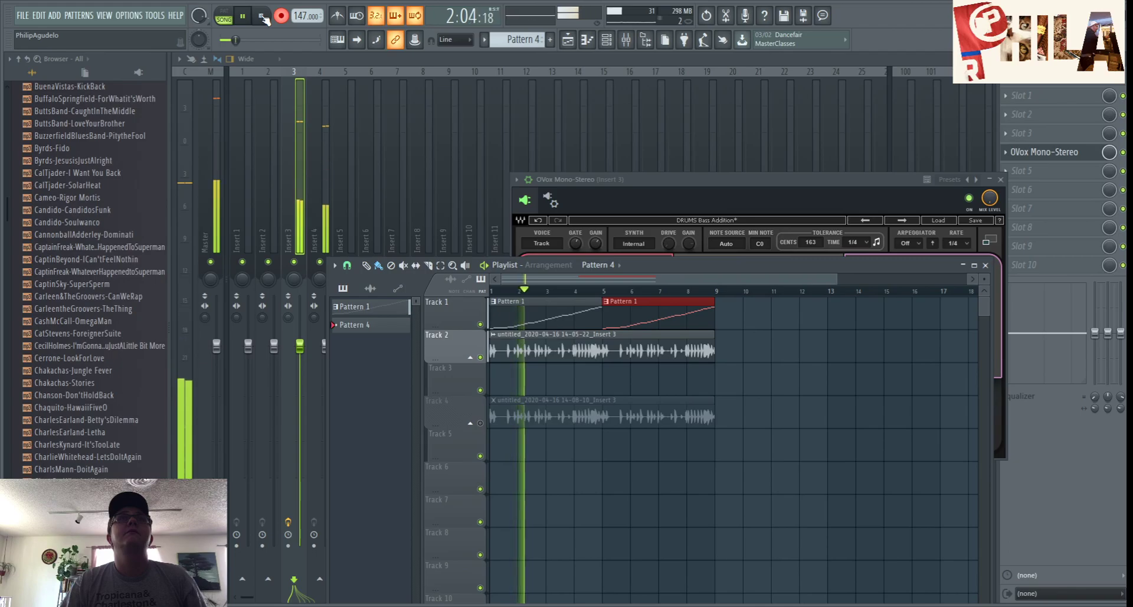
{"action": "left_click", "coordinate": [262, 17]}
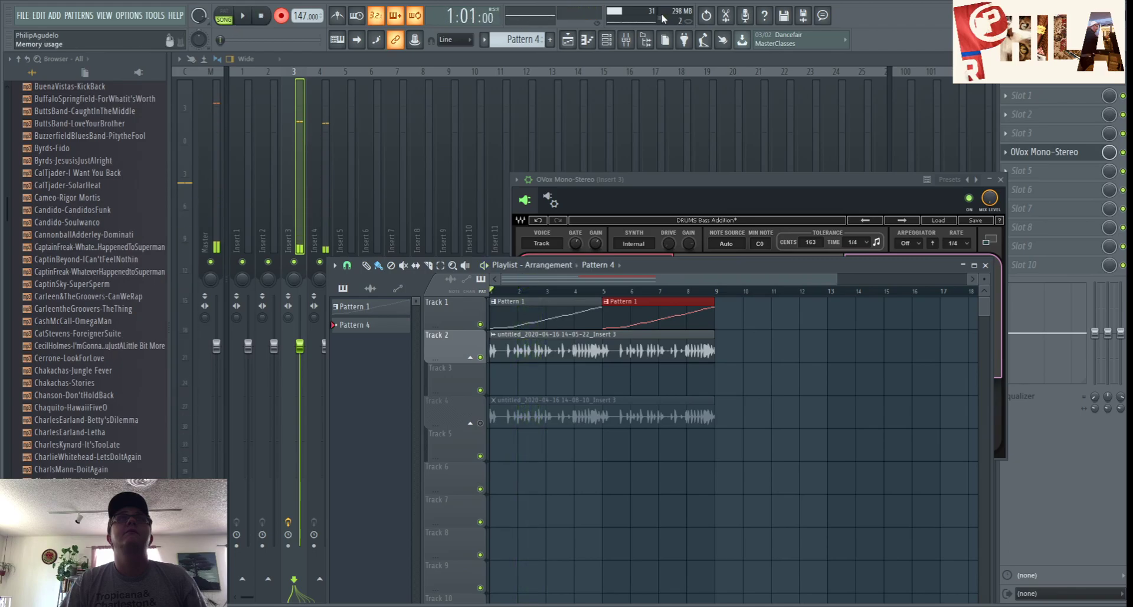
- Route the SI-Electric Piano to mixer track 6 and test a recording pass with its piano roll open
{"action": "left_click", "coordinate": [606, 39]}
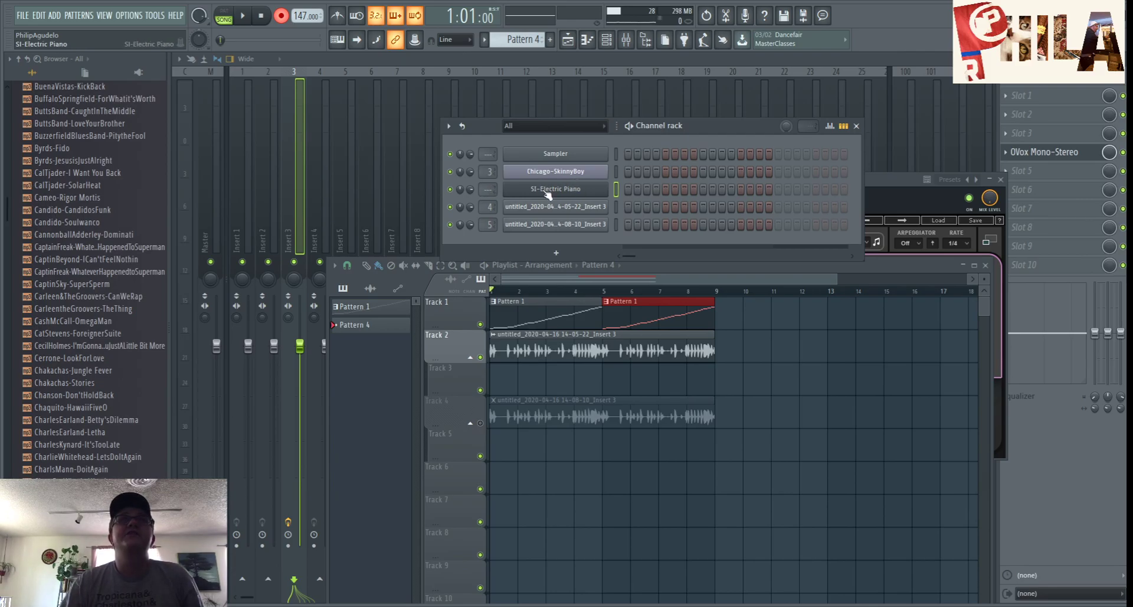
{"action": "left_click_drag", "start_coordinate": [487, 189], "coordinate": [490, 191]}
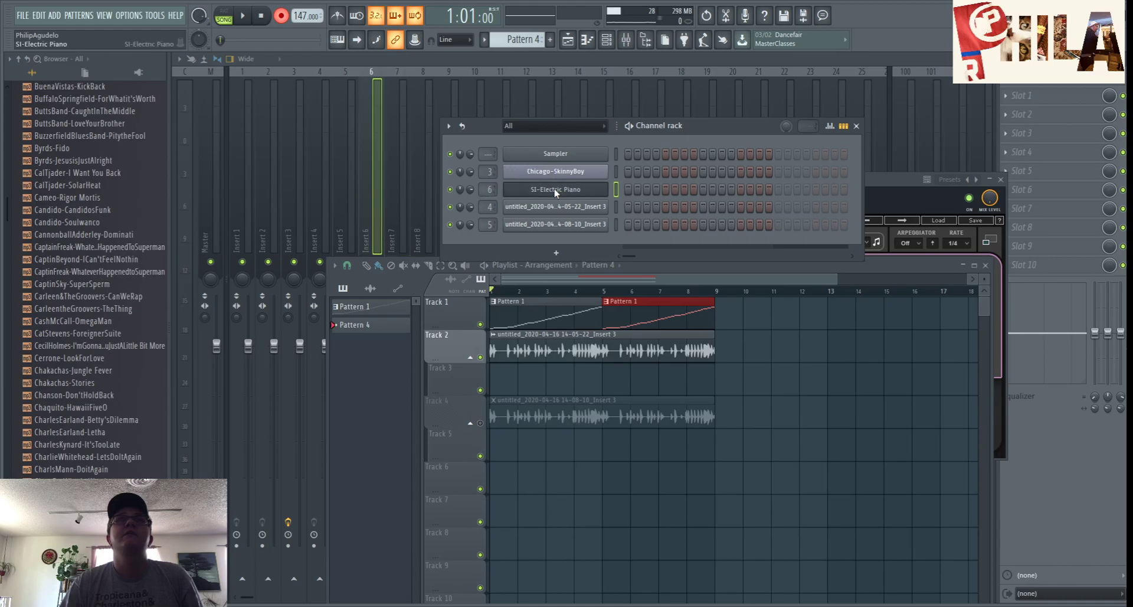
{"action": "key", "text": "F7"}
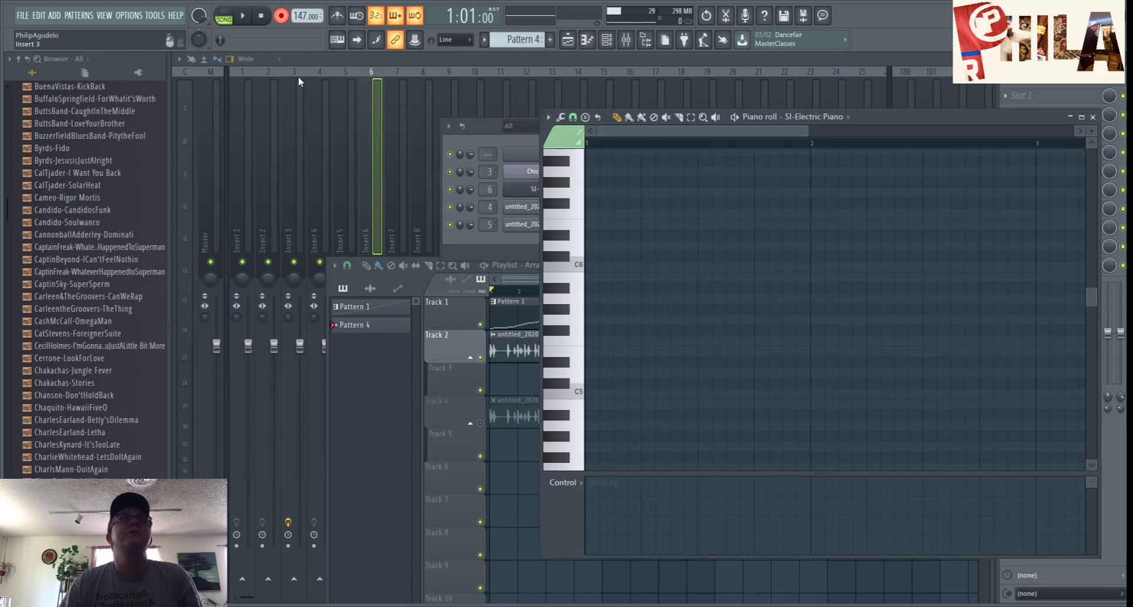
{"action": "left_click", "coordinate": [250, 18]}
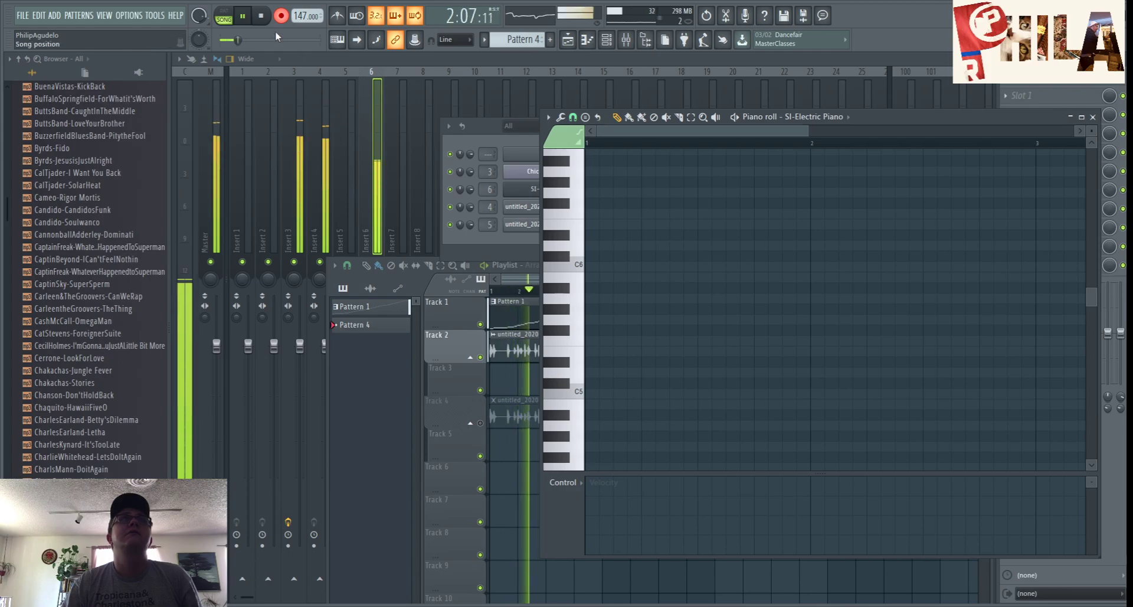
{"action": "left_click", "coordinate": [261, 18]}
- Arm Insert 6 for recording and record the electric piano's output as audio in the playlist
{"action": "left_click", "coordinate": [455, 57]}
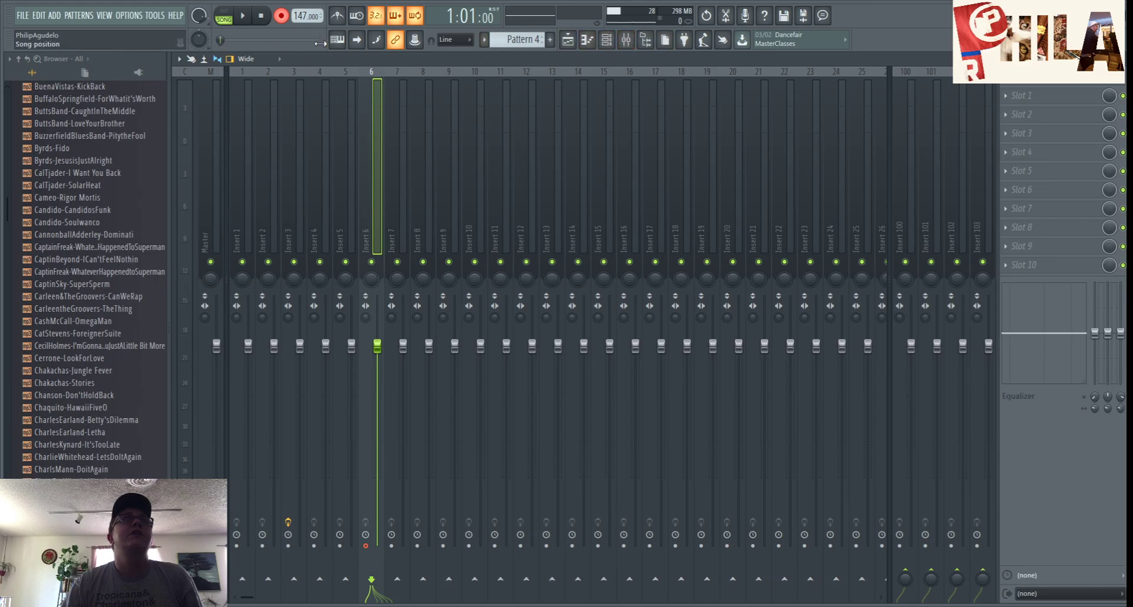
{"action": "left_click", "coordinate": [567, 40]}
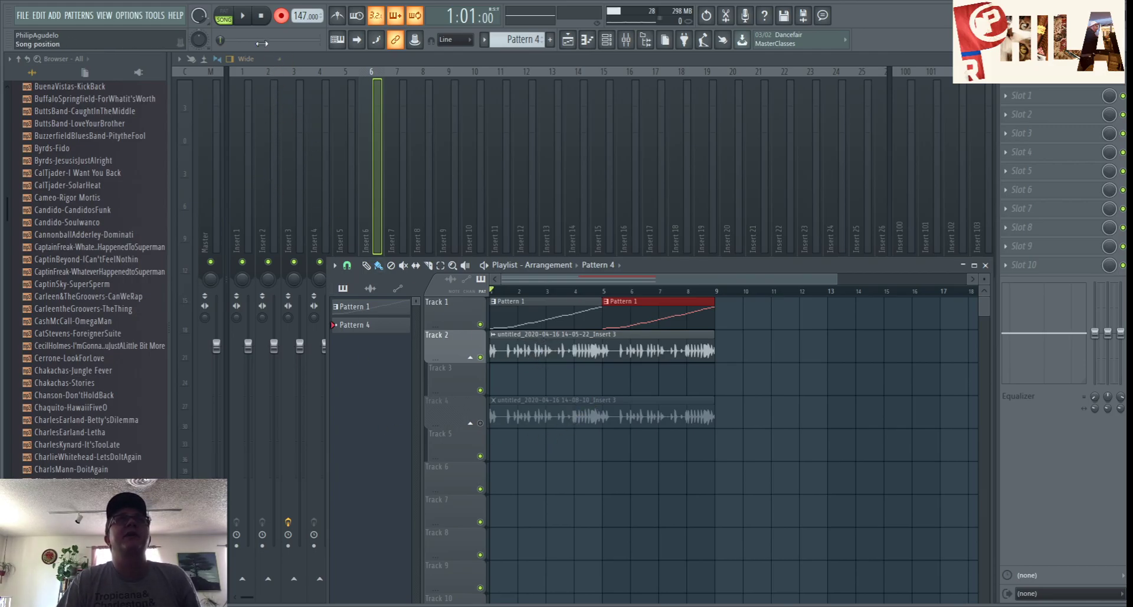
{"action": "left_click", "coordinate": [243, 18]}
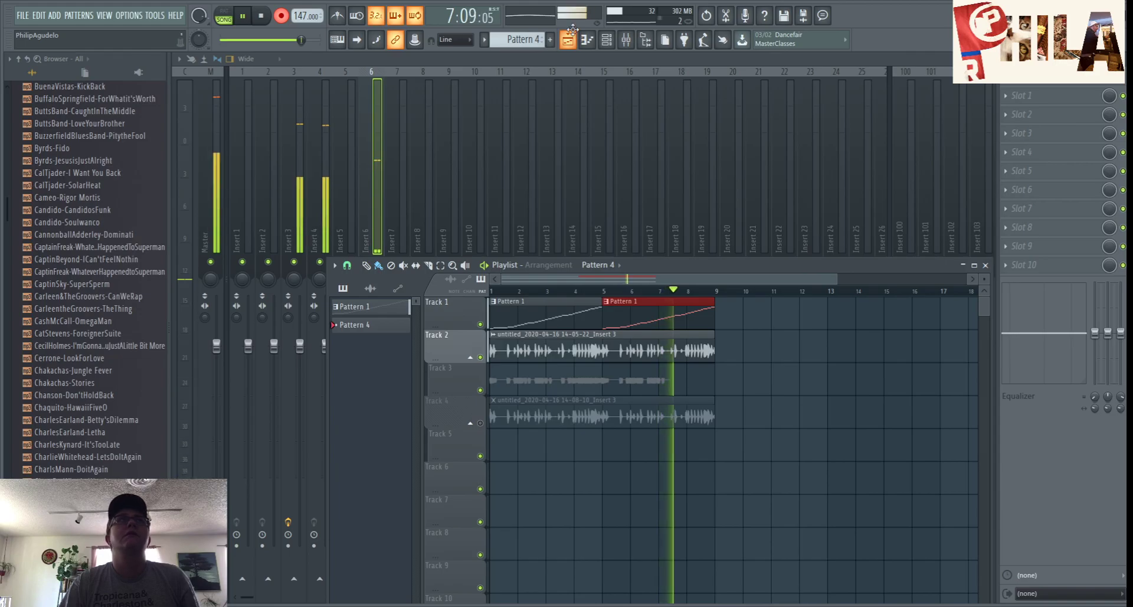
{"action": "left_click", "coordinate": [262, 17]}
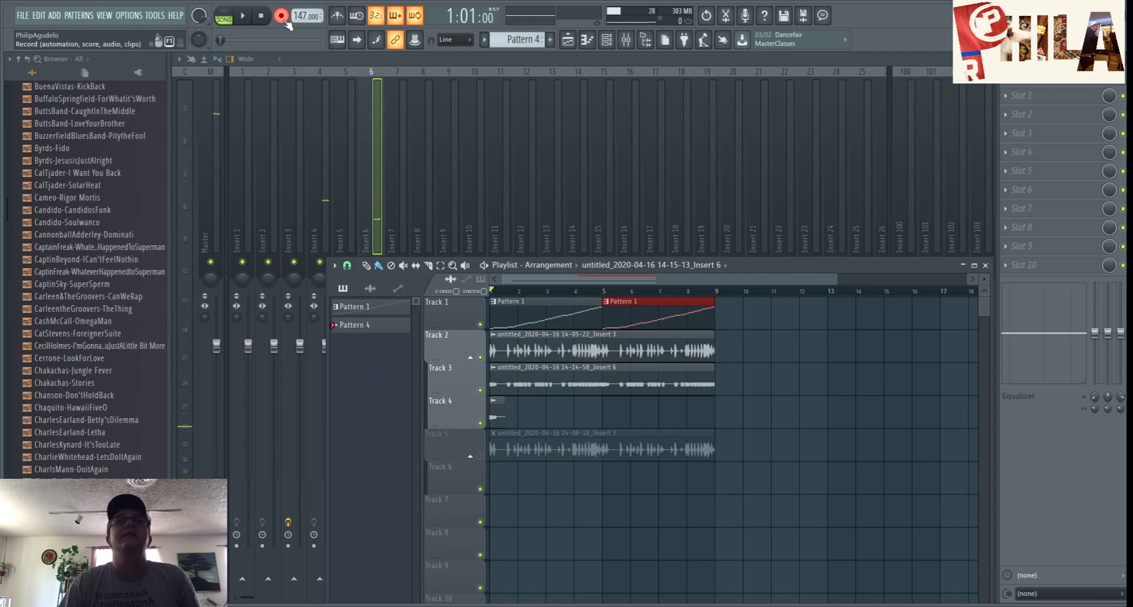
- Turn off recording mode and play back the song with the newly recorded electric piano clip
{"action": "left_click", "coordinate": [286, 21]}
{"action": "left_click", "coordinate": [242, 17]}
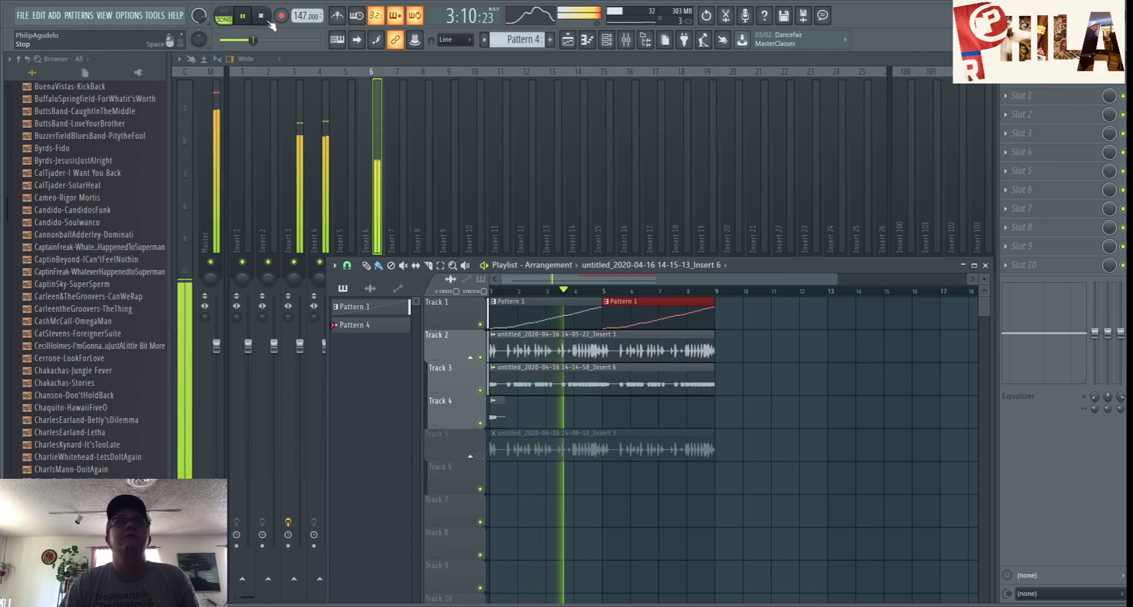
{"action": "left_click", "coordinate": [267, 21]}
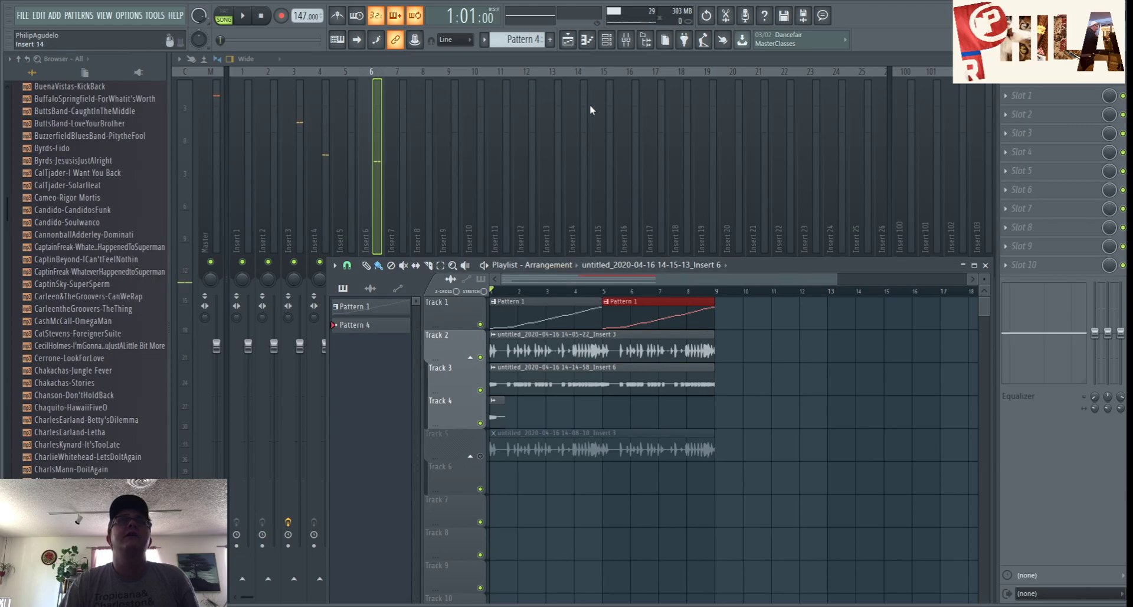
- Bypass OVox in slot 4 of Insert 3 and start playing the song
{"action": "left_click", "coordinate": [607, 43]}
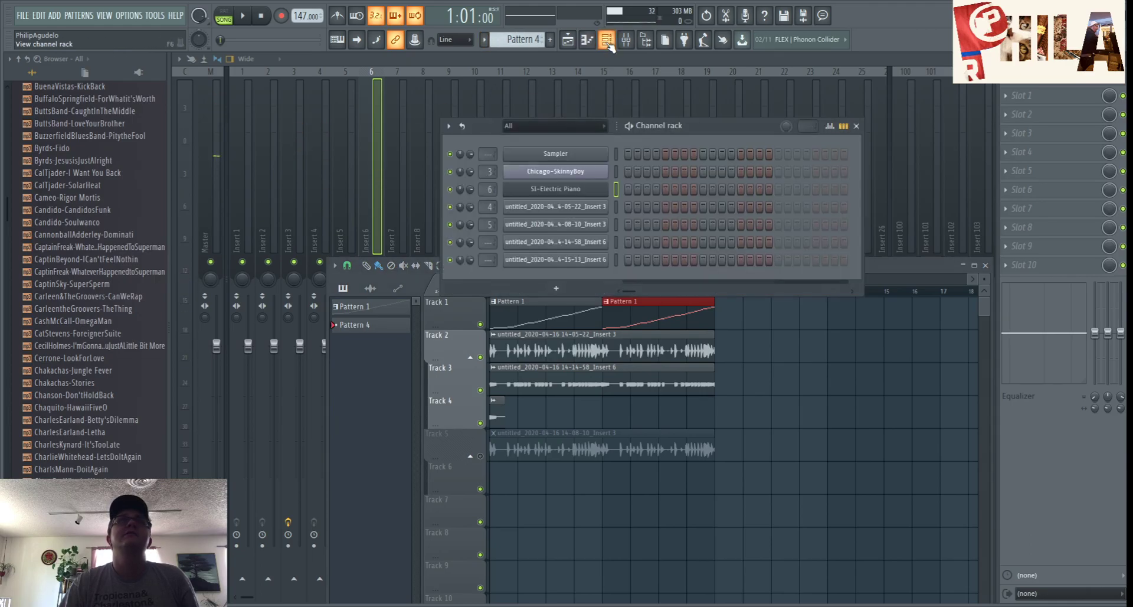
{"action": "left_click", "coordinate": [569, 44]}
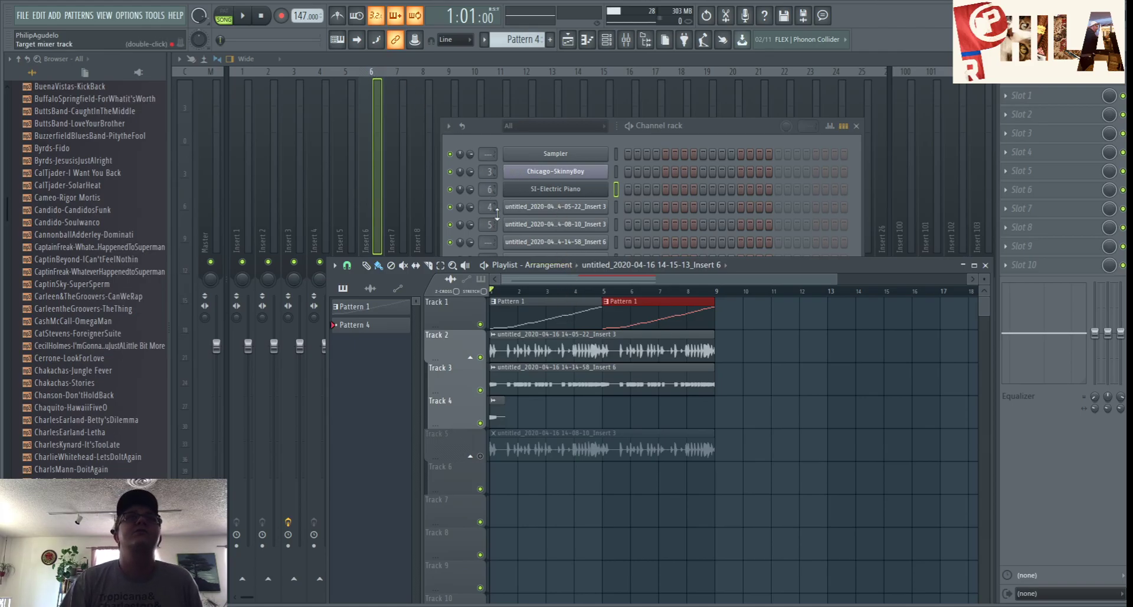
{"action": "left_click", "coordinate": [301, 147]}
{"action": "left_click", "coordinate": [1124, 153]}
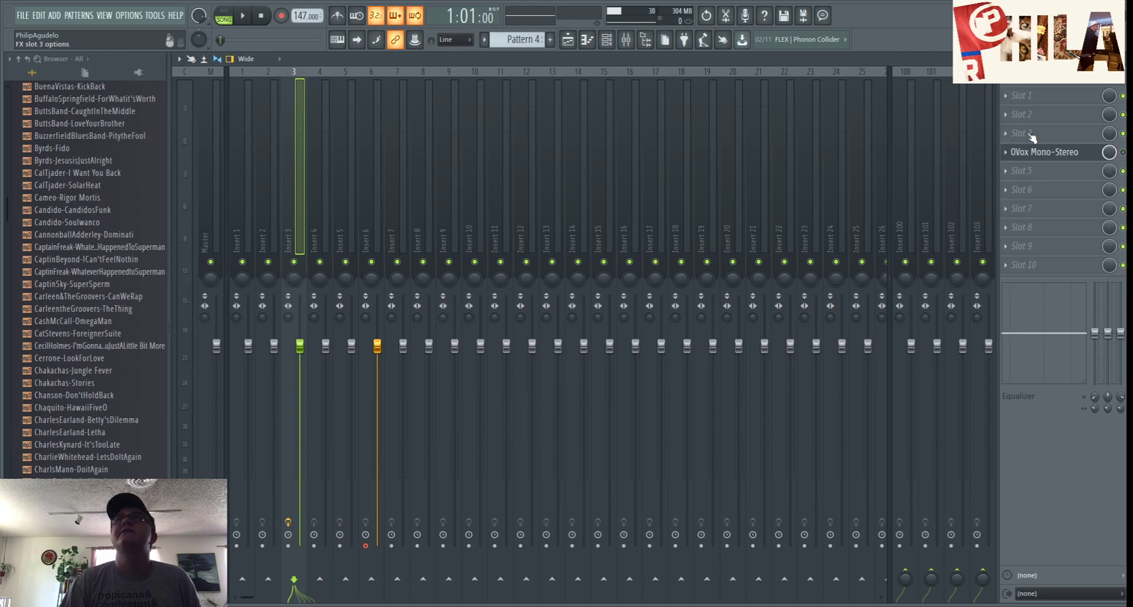
{"action": "left_click", "coordinate": [247, 22]}
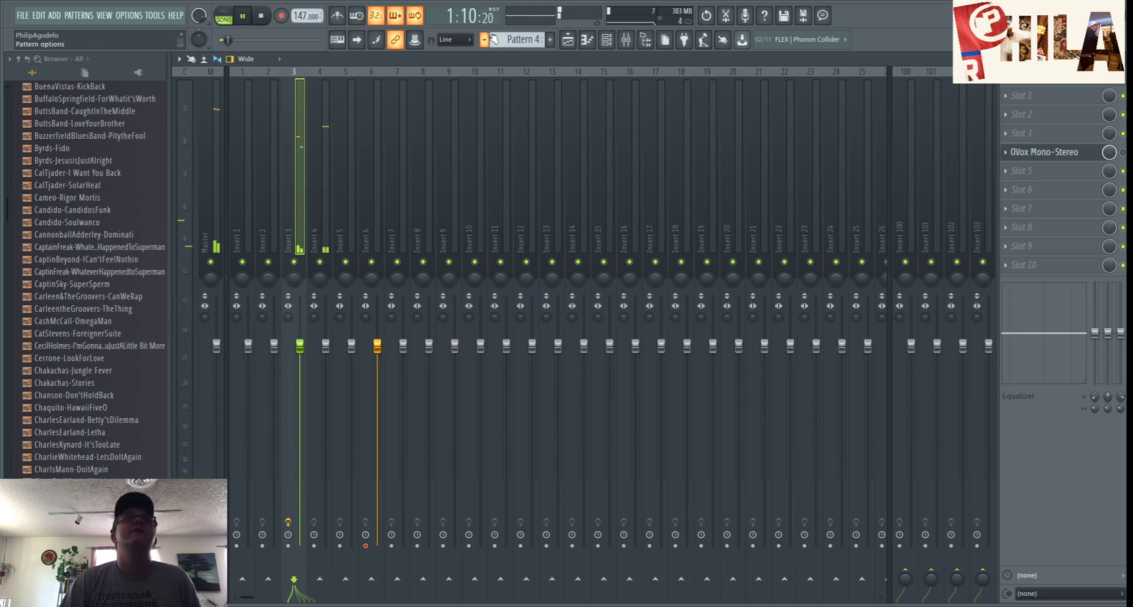
- Mute Insert 4 and route the recorded 14-58 Insert 6 audio channel to mixer track 4
{"action": "left_click", "coordinate": [607, 40]}
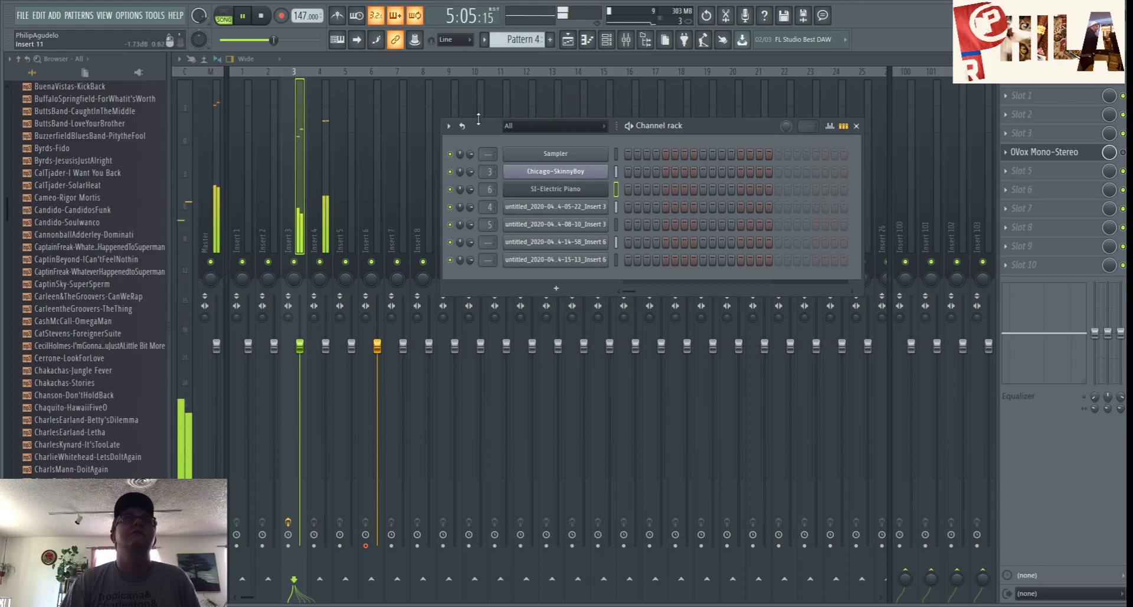
{"action": "key", "text": "F6"}
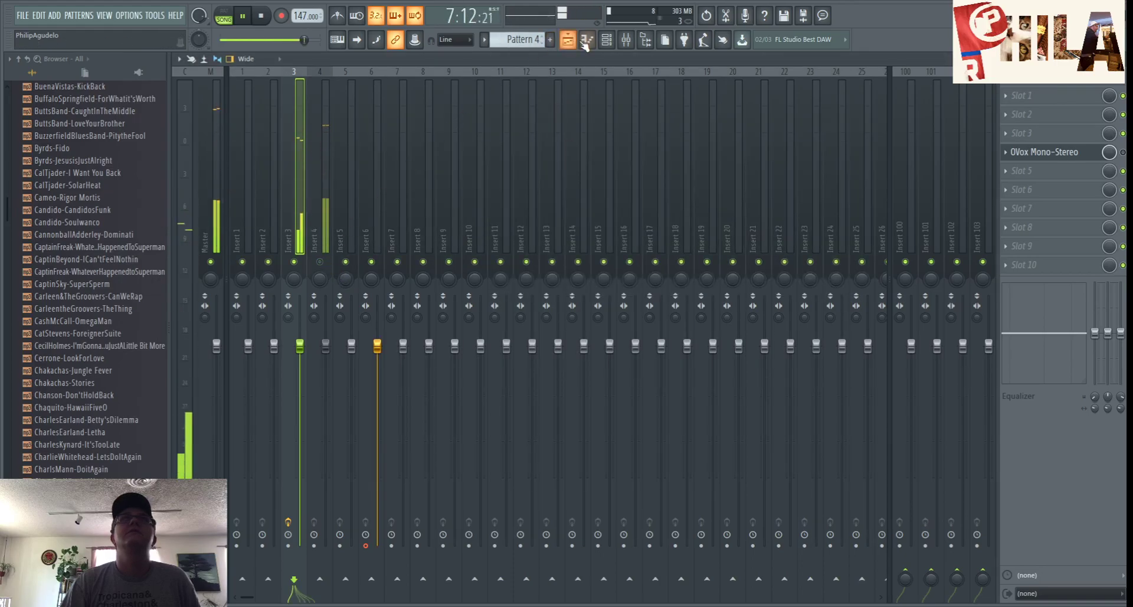
{"action": "left_click", "coordinate": [605, 41]}
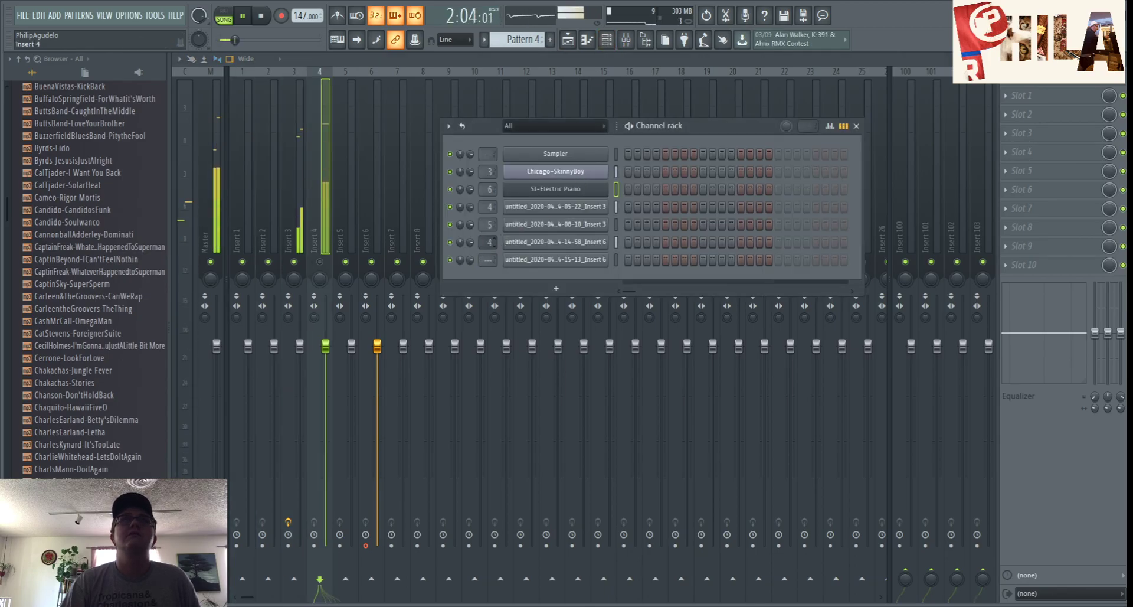
- Route both recorded Insert 6 audio channels, 14-58 and 15-13, to mixer track 8 and stop the song
{"action": "left_click", "coordinate": [486, 242]}
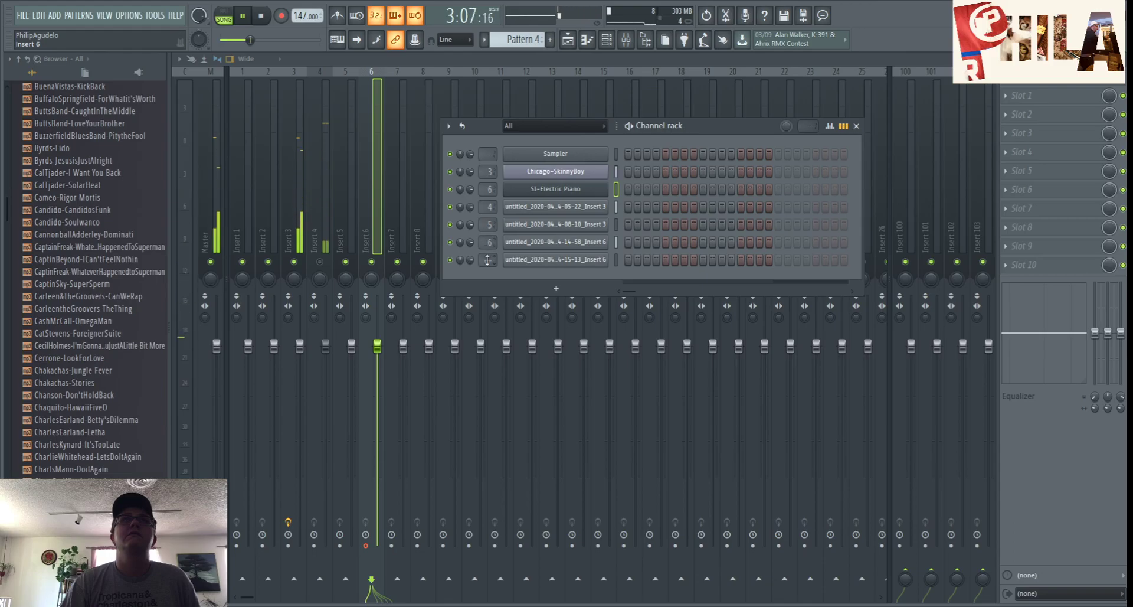
{"action": "scroll", "coordinate": [487, 260], "scroll_direction": "up", "scroll_amount": 2}
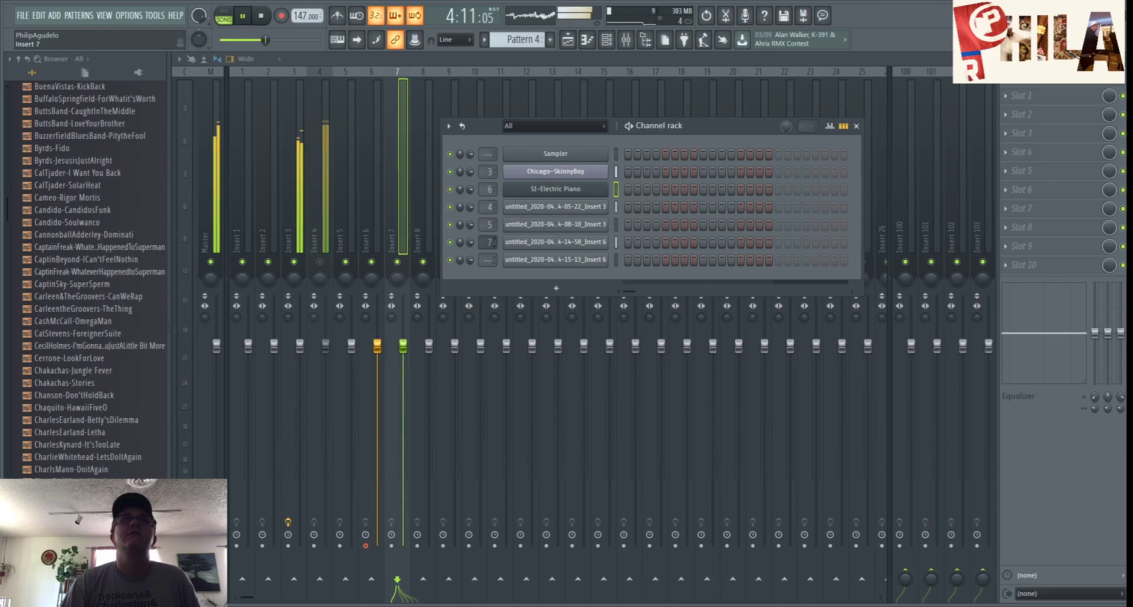
{"action": "left_click_drag", "start_coordinate": [485, 258], "coordinate": [485, 235]}
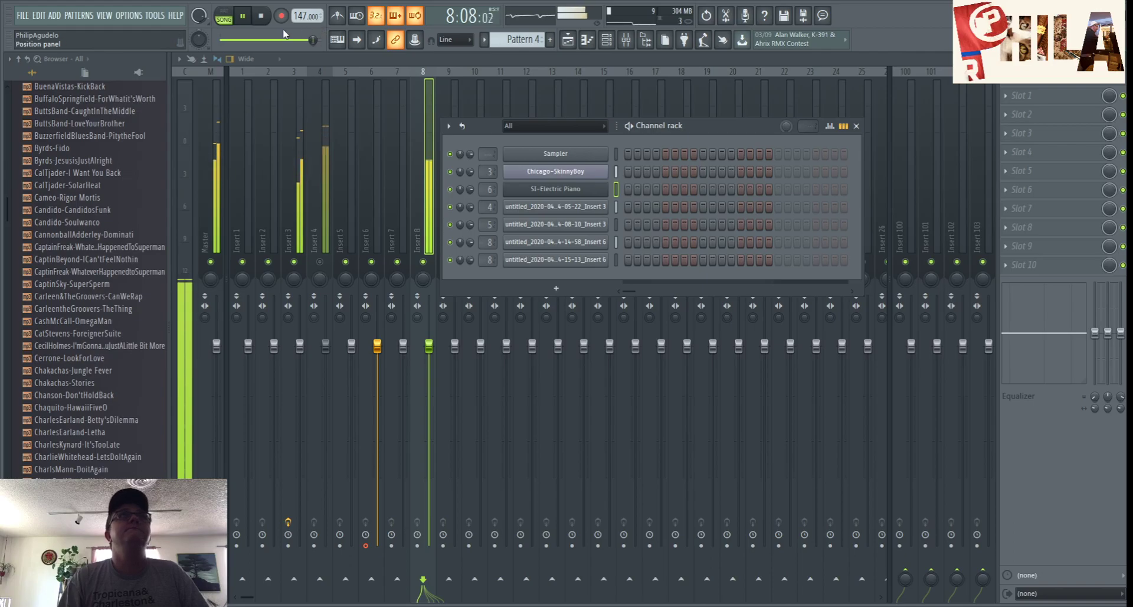
{"action": "left_click", "coordinate": [262, 17]}
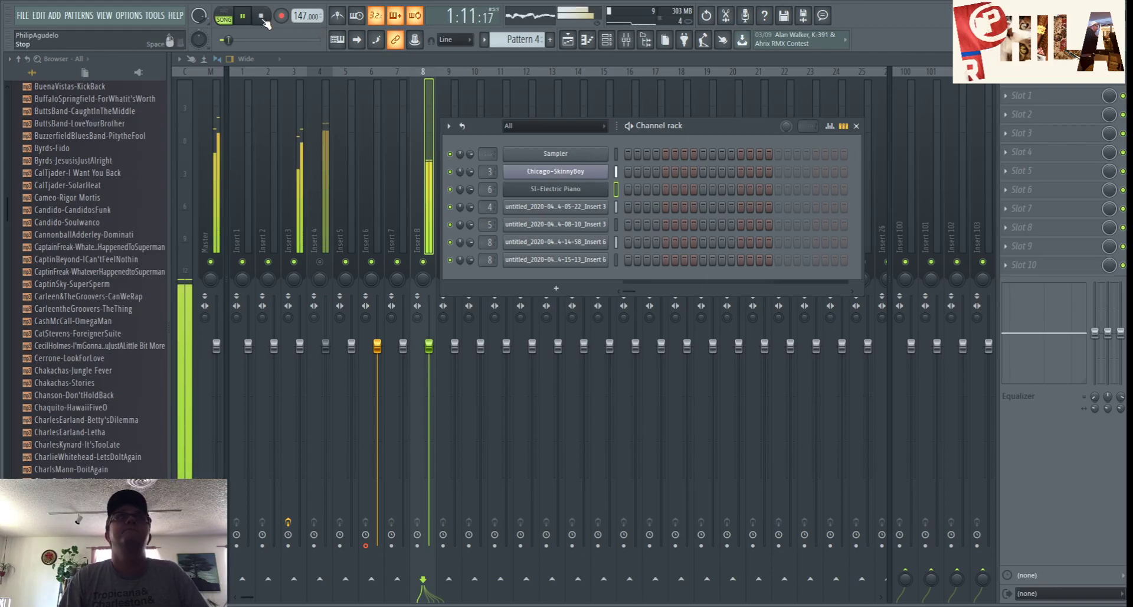
{"action": "left_click", "coordinate": [262, 17]}
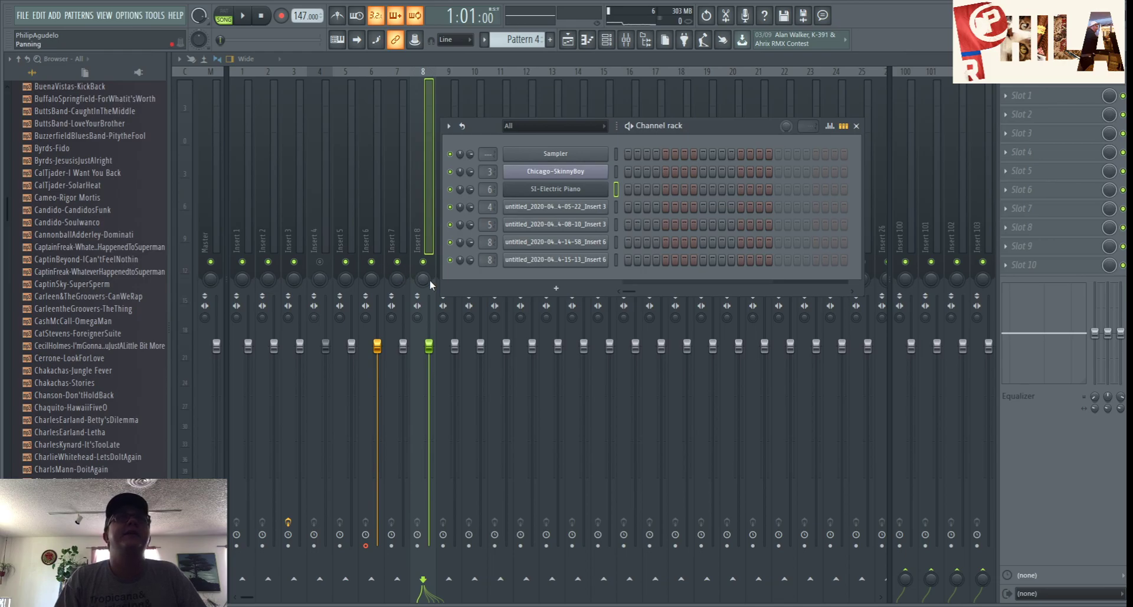
- Switch to Pattern 5 and show the playlist
{"action": "scroll", "coordinate": [535, 38], "scroll_direction": "up", "scroll_amount": 1}
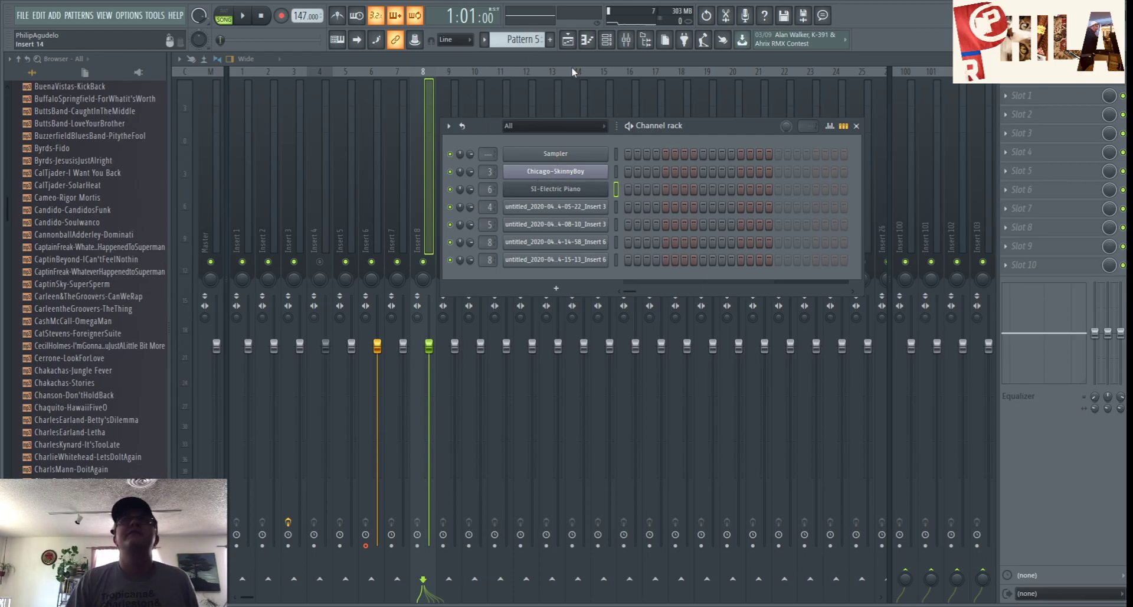
{"action": "left_click", "coordinate": [572, 43]}
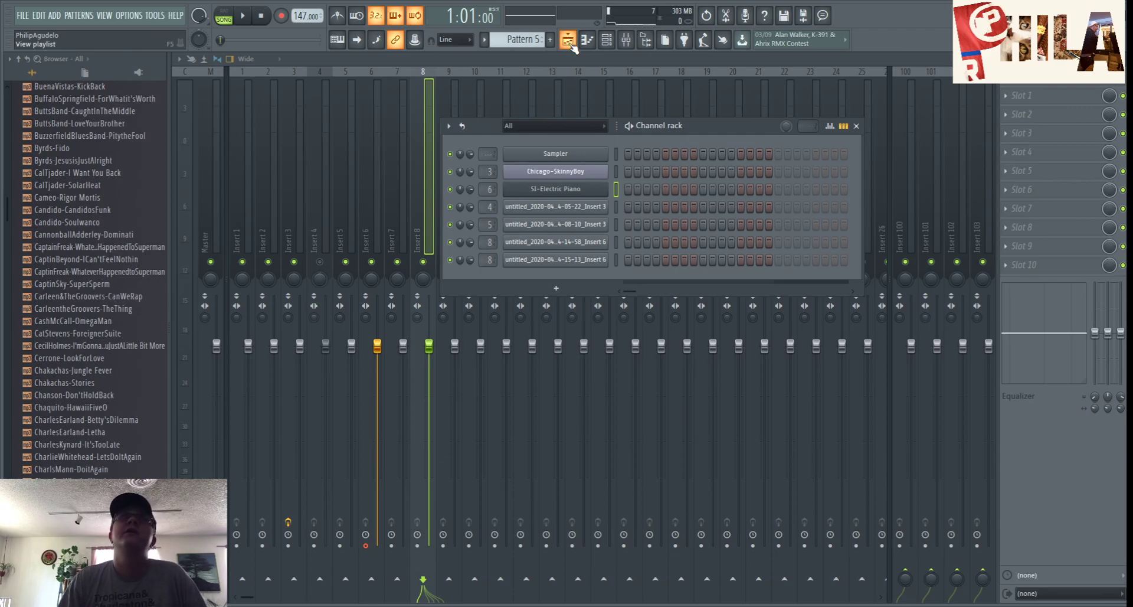
{"action": "left_click", "coordinate": [572, 45]}
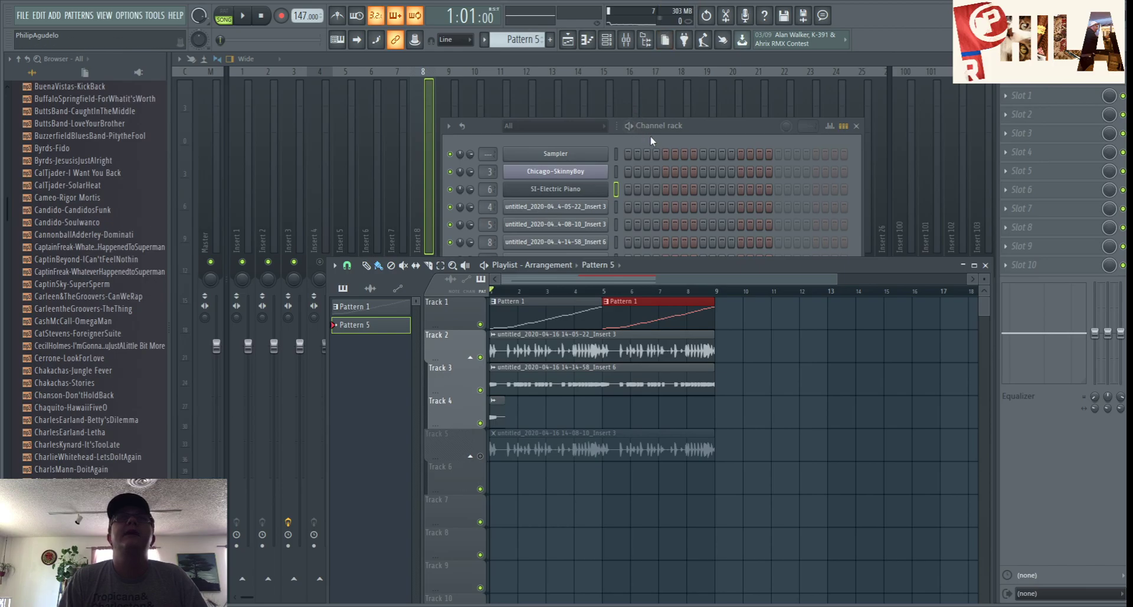
- Play the song, audition Insert 8 soloed and back in the mix, and stop playback
{"action": "left_click", "coordinate": [243, 18]}
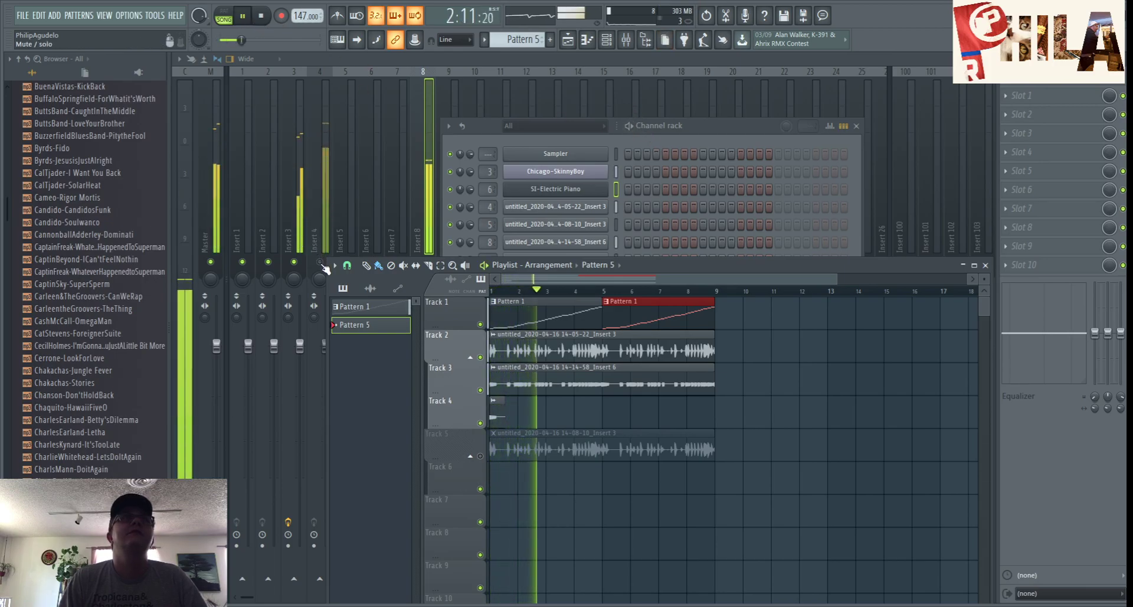
{"action": "left_click", "coordinate": [486, 55]}
{"action": "right_click", "coordinate": [424, 262]}
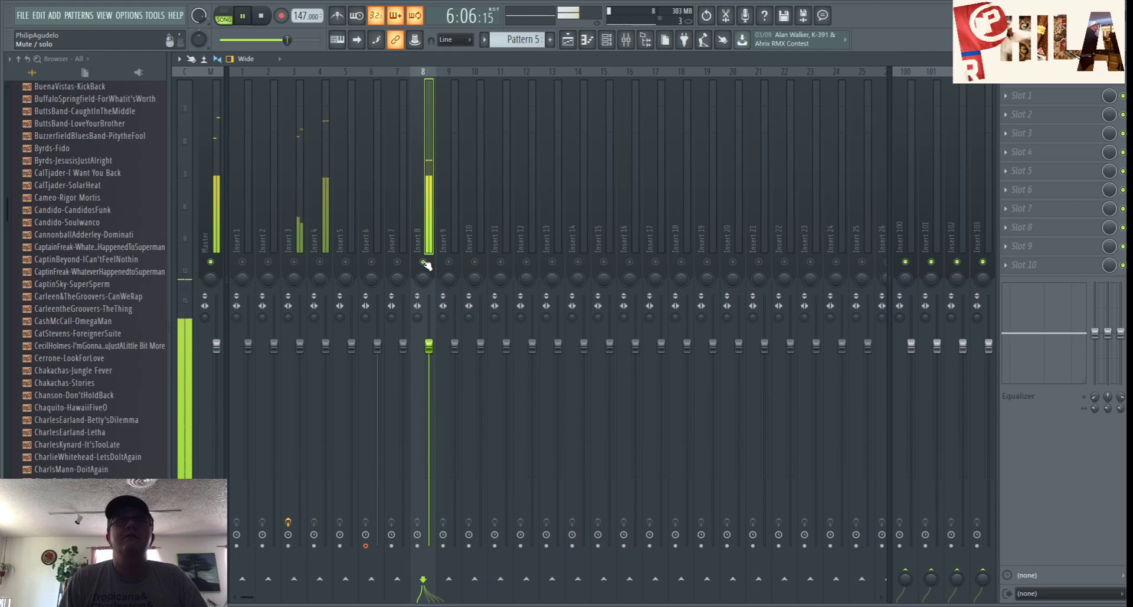
{"action": "right_click", "coordinate": [423, 262]}
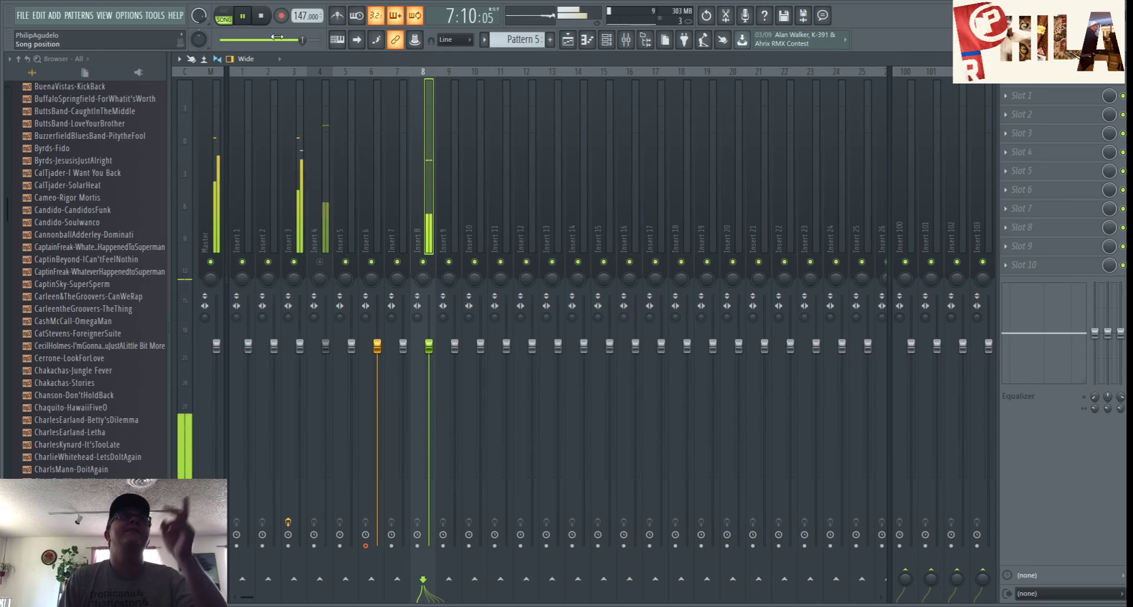
{"action": "key", "text": "space"}
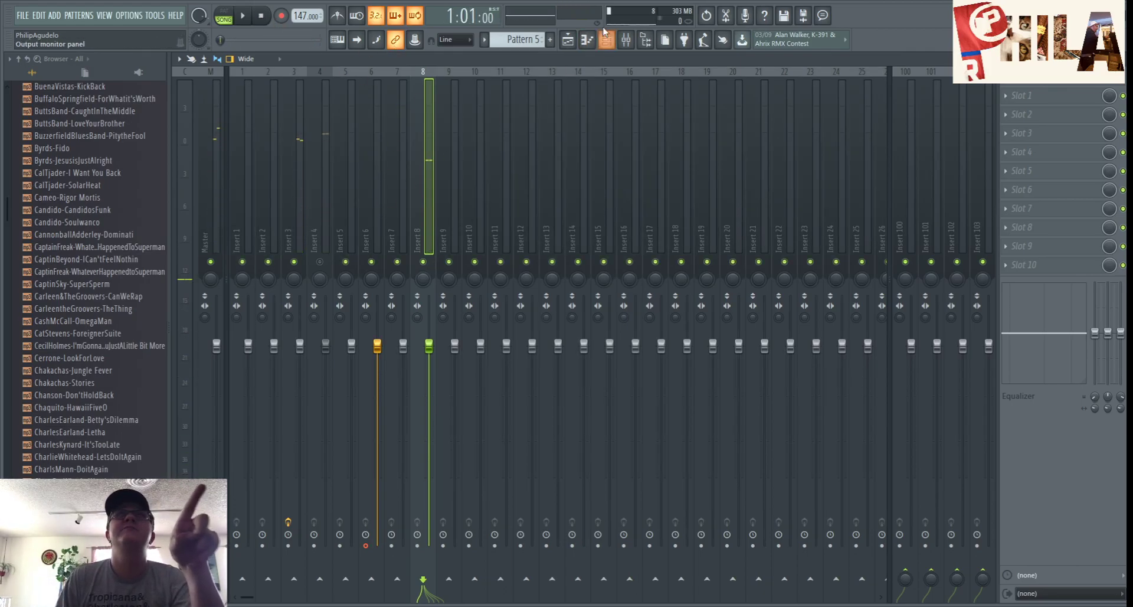
- Show the channel rack and playlist and select the recorded Insert 6 clips on Track 3 and Track 4
{"action": "left_click", "coordinate": [606, 40]}
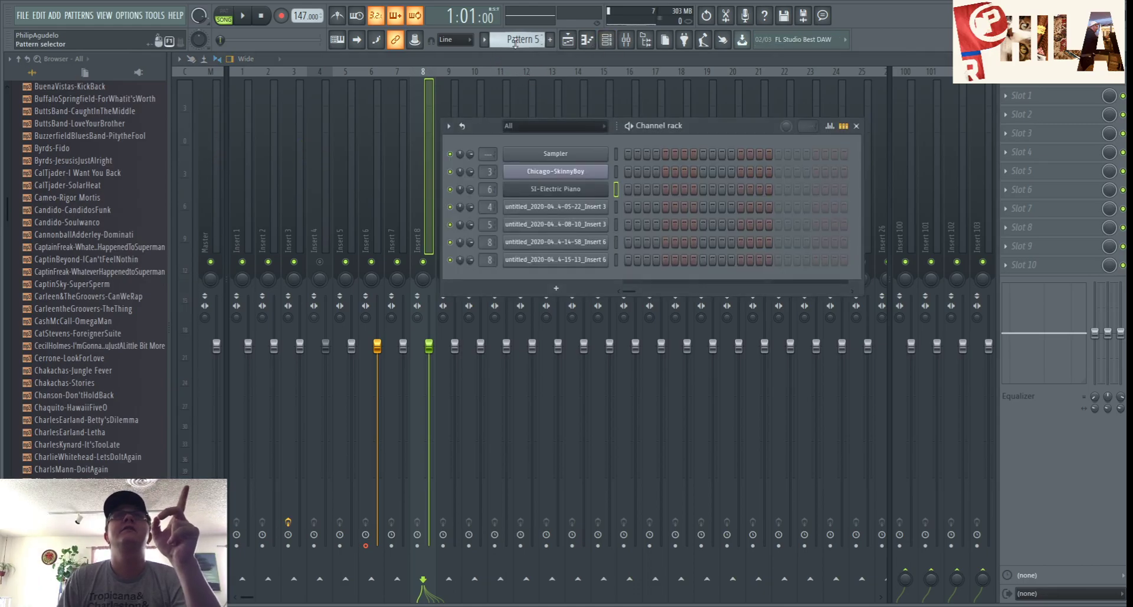
{"action": "left_click", "coordinate": [567, 39]}
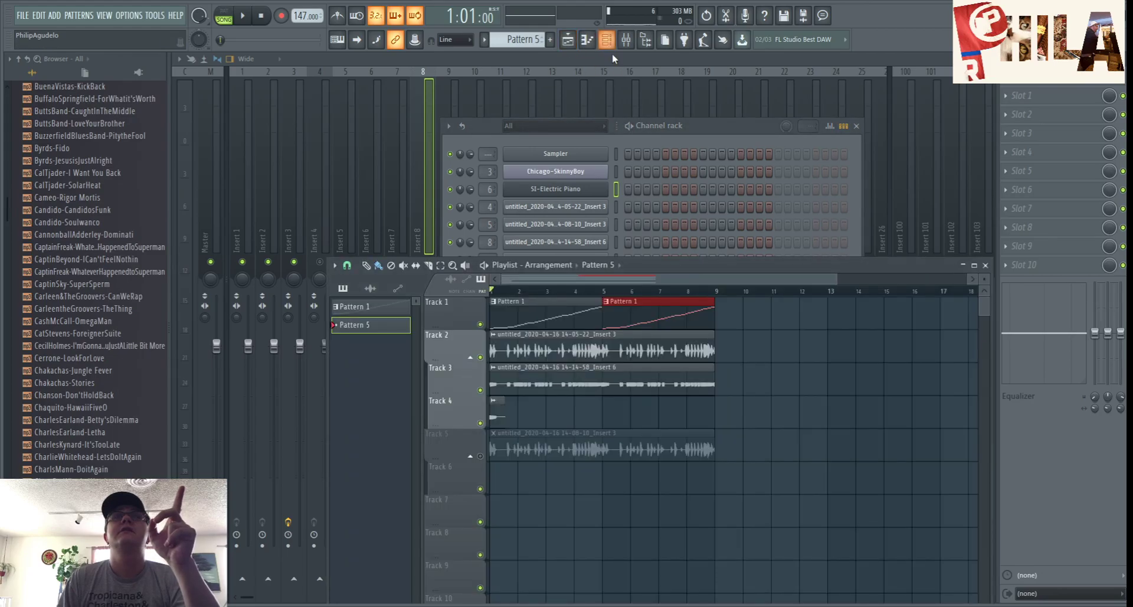
{"action": "left_click", "coordinate": [611, 136]}
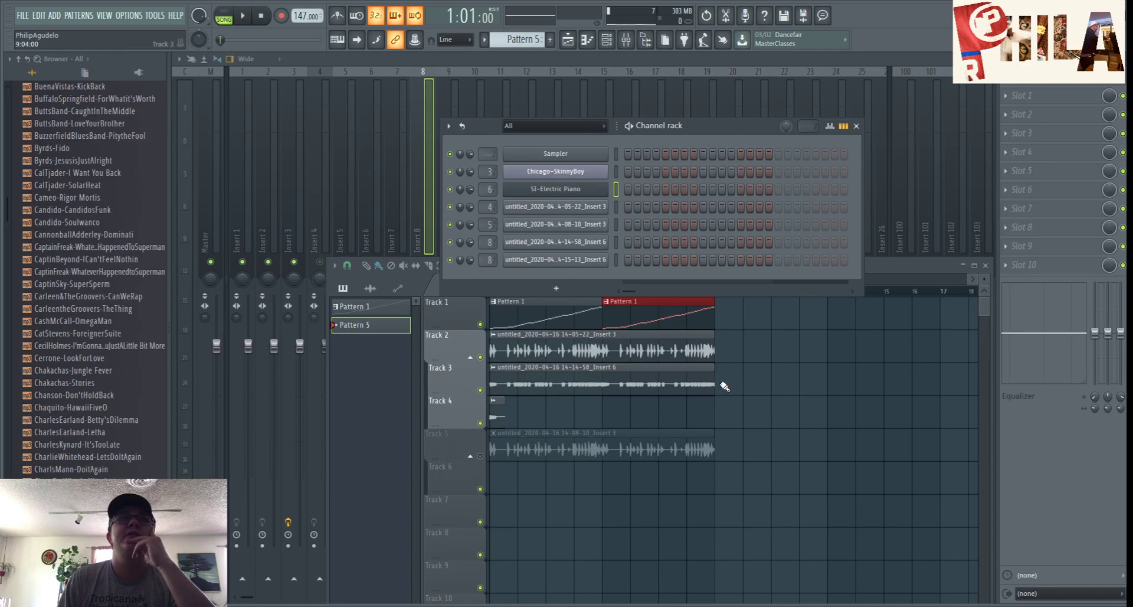
{"action": "left_click", "coordinate": [742, 380]}
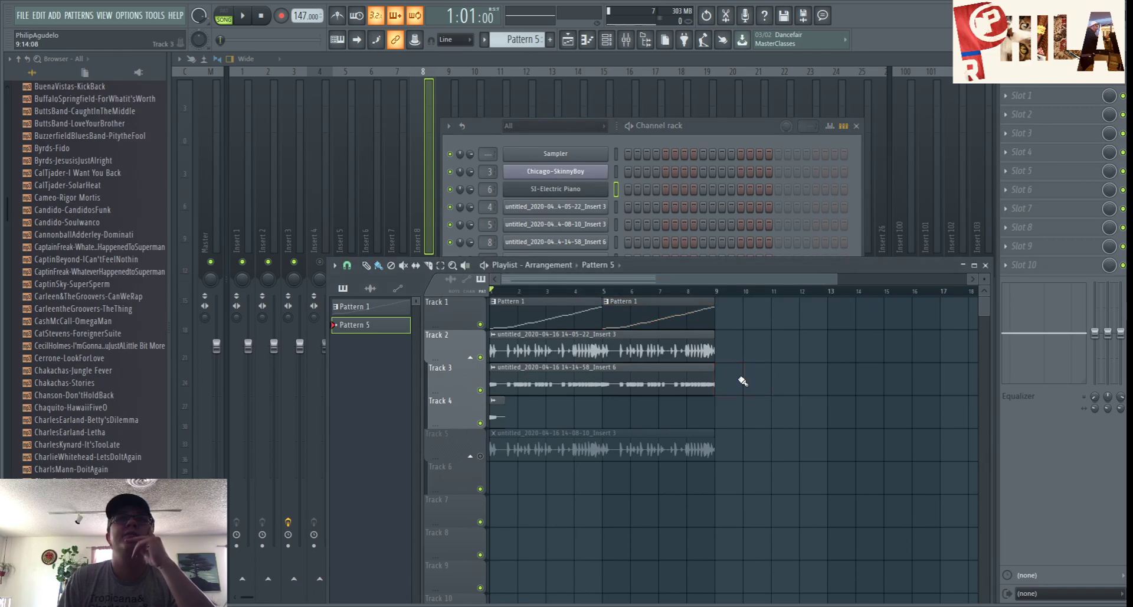
{"action": "left_click_drag", "start_coordinate": [738, 379], "coordinate": [493, 413]}
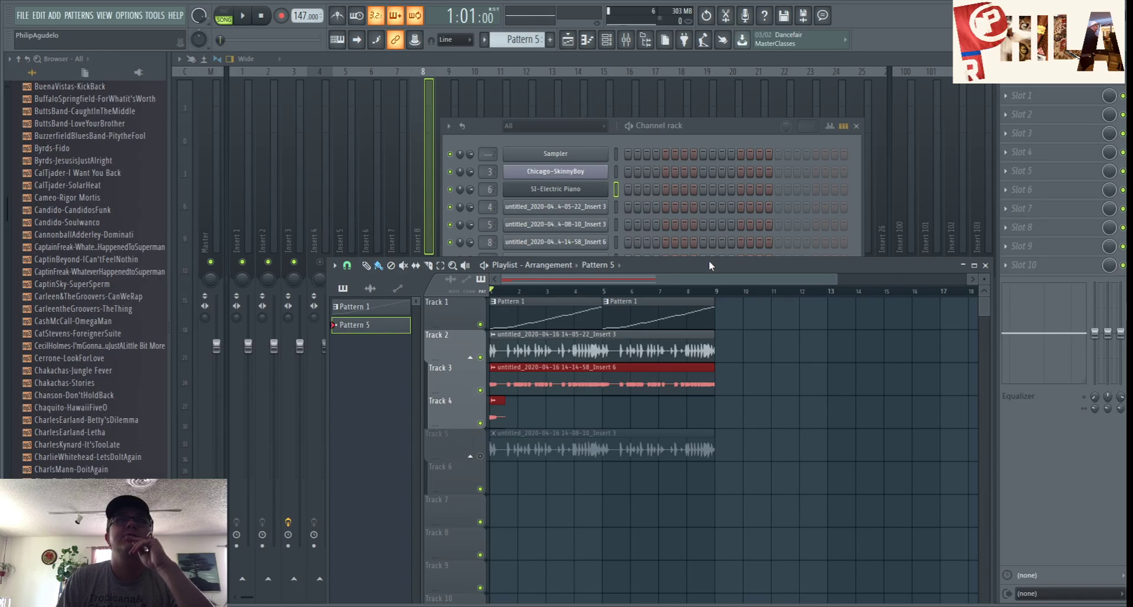
- Inspect the waveforms in the channel settings of the recorded 14-58 and 15-13 Insert 6 audio clips
{"action": "left_click", "coordinate": [678, 137]}
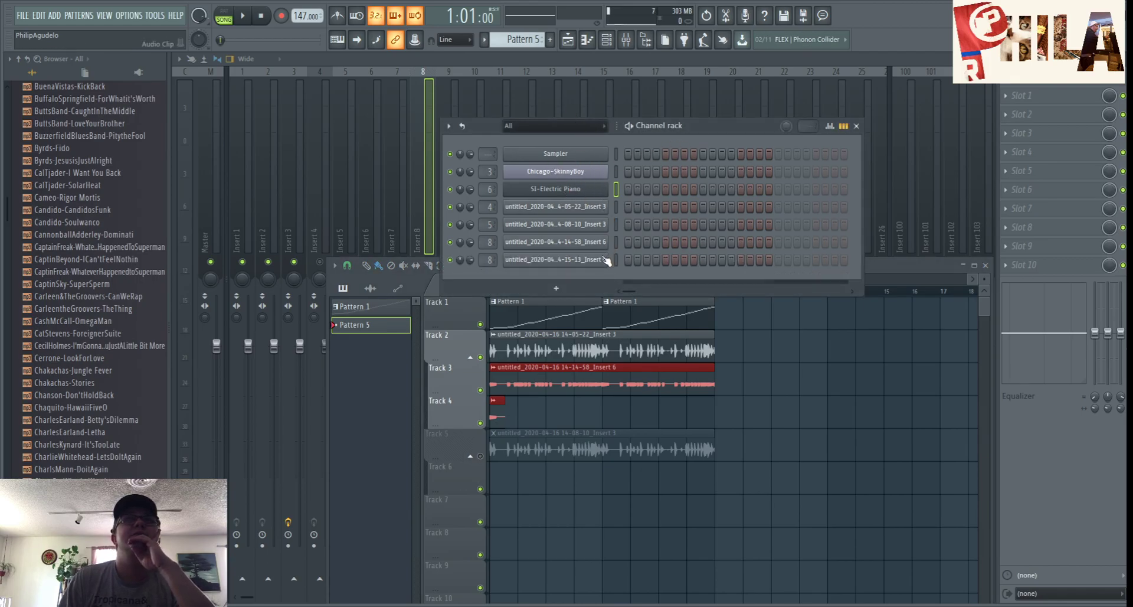
{"action": "left_click", "coordinate": [580, 261]}
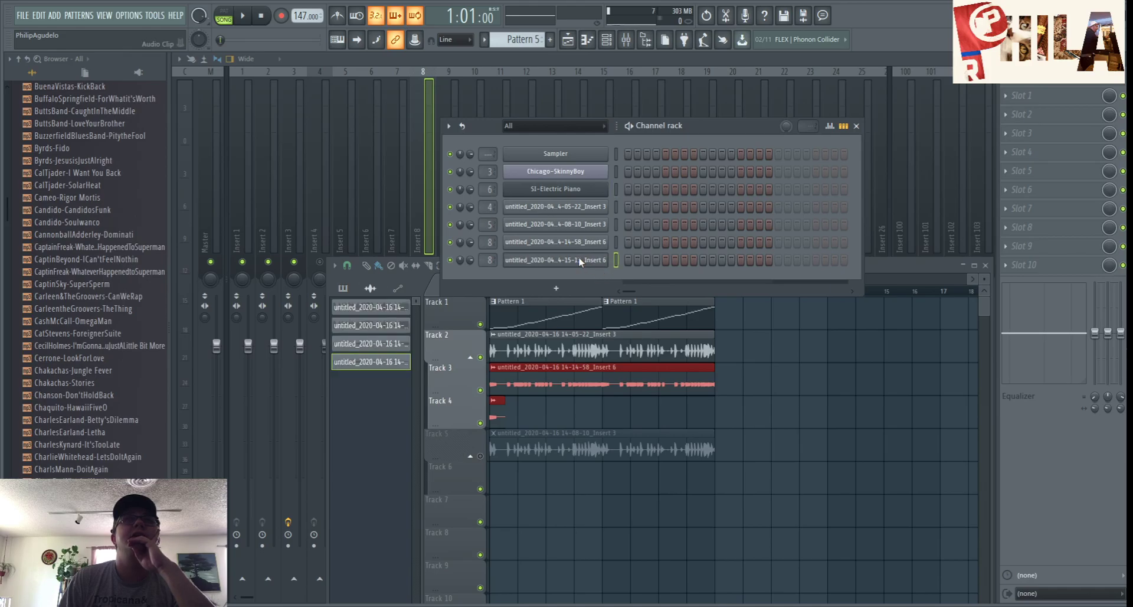
{"action": "left_click", "coordinate": [550, 243]}
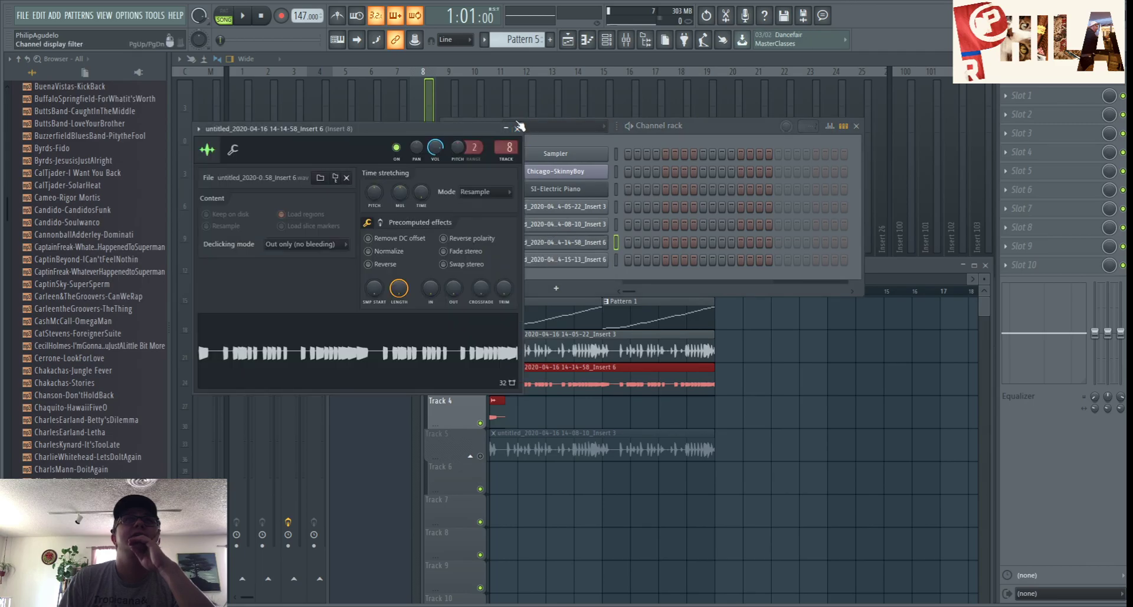
{"action": "left_click", "coordinate": [518, 130]}
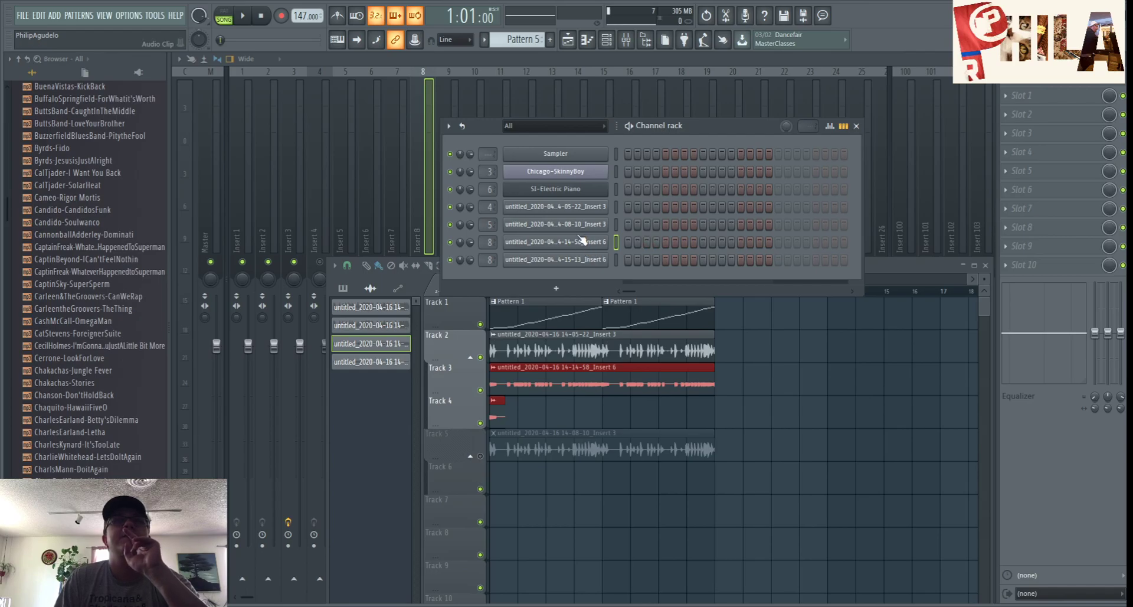
{"action": "left_click", "coordinate": [562, 261]}
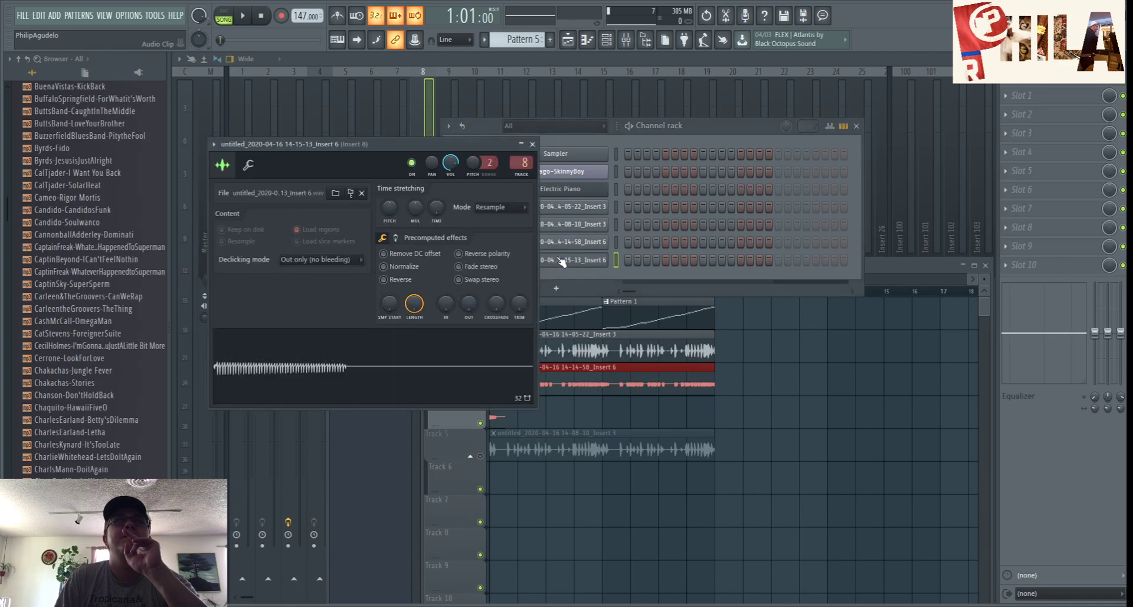
{"action": "left_click", "coordinate": [568, 243]}
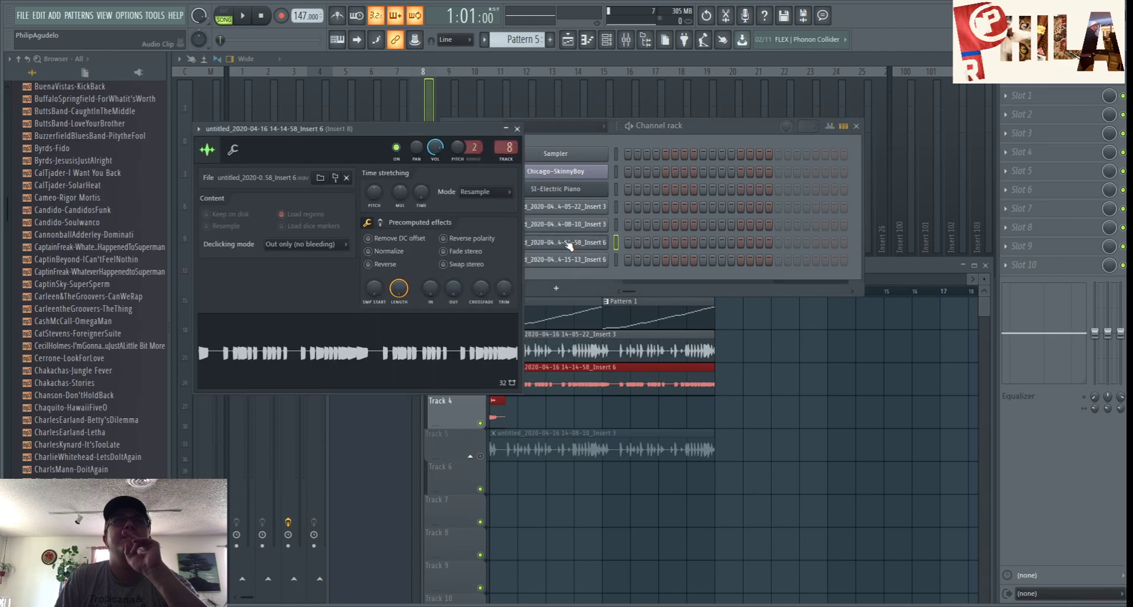
- Audition the 14-58 Insert 6 recording from the first step in pattern mode, clear that step and stop playback
{"action": "left_click", "coordinate": [628, 242]}
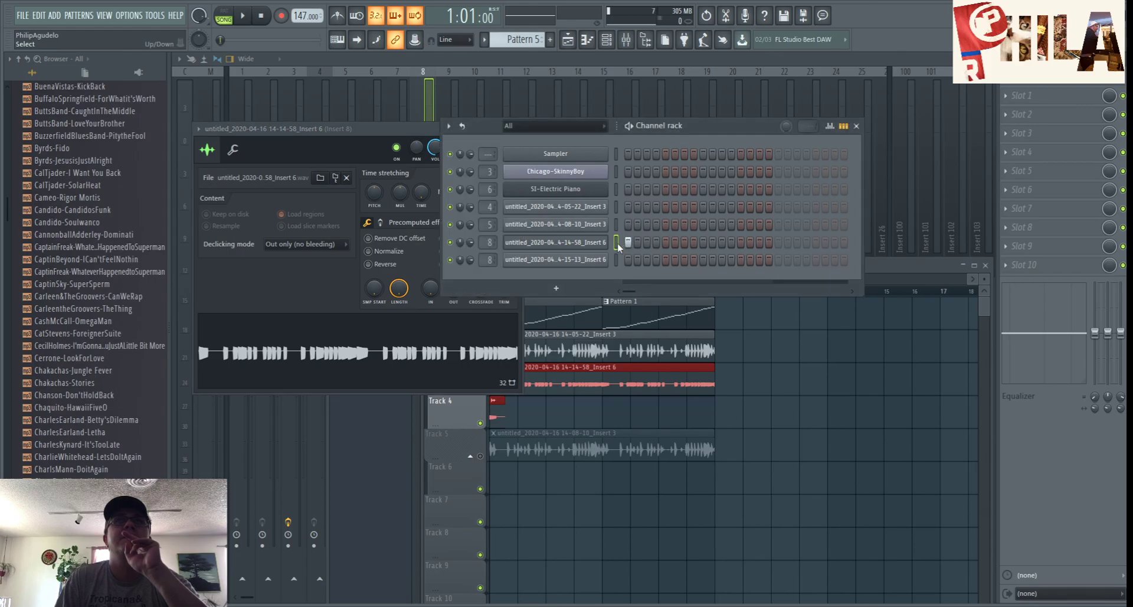
{"action": "left_click", "coordinate": [243, 16]}
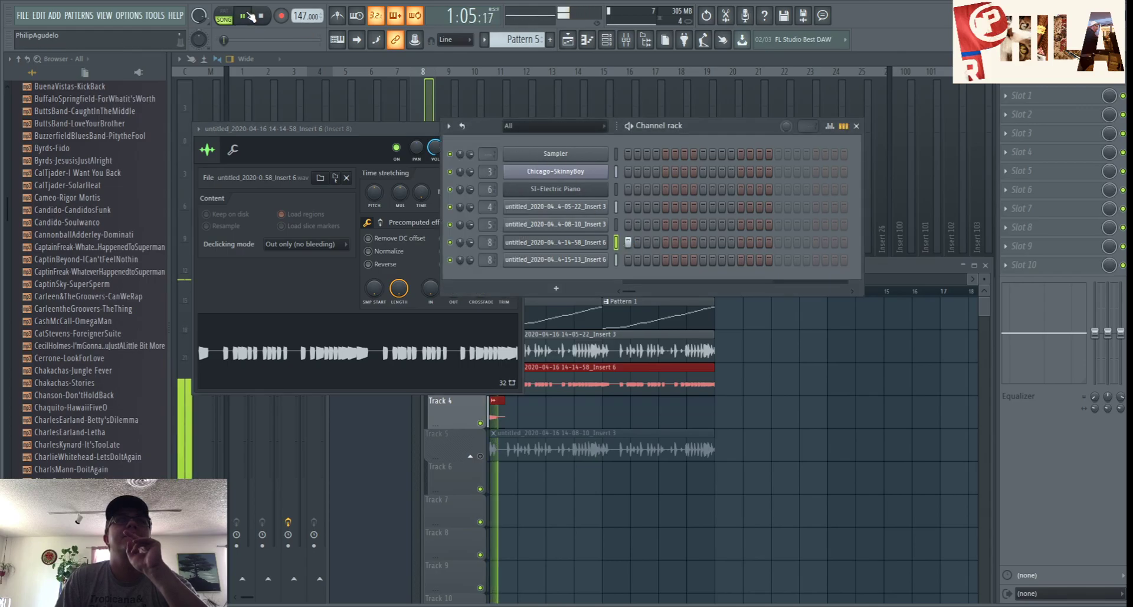
{"action": "left_click", "coordinate": [224, 16]}
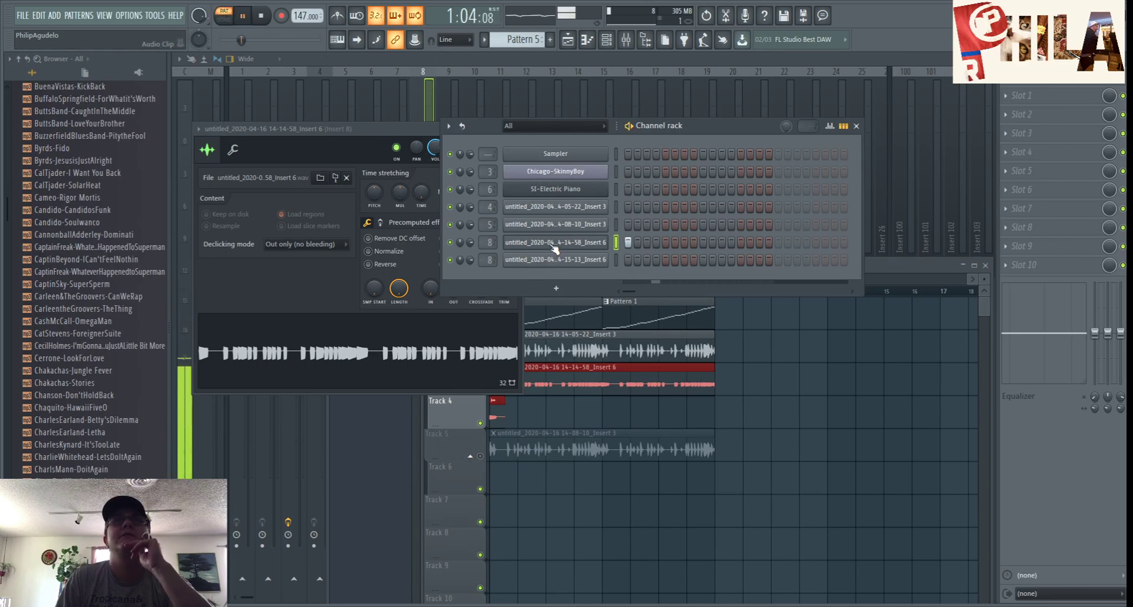
{"action": "left_click", "coordinate": [628, 242]}
{"action": "key", "text": "space"}
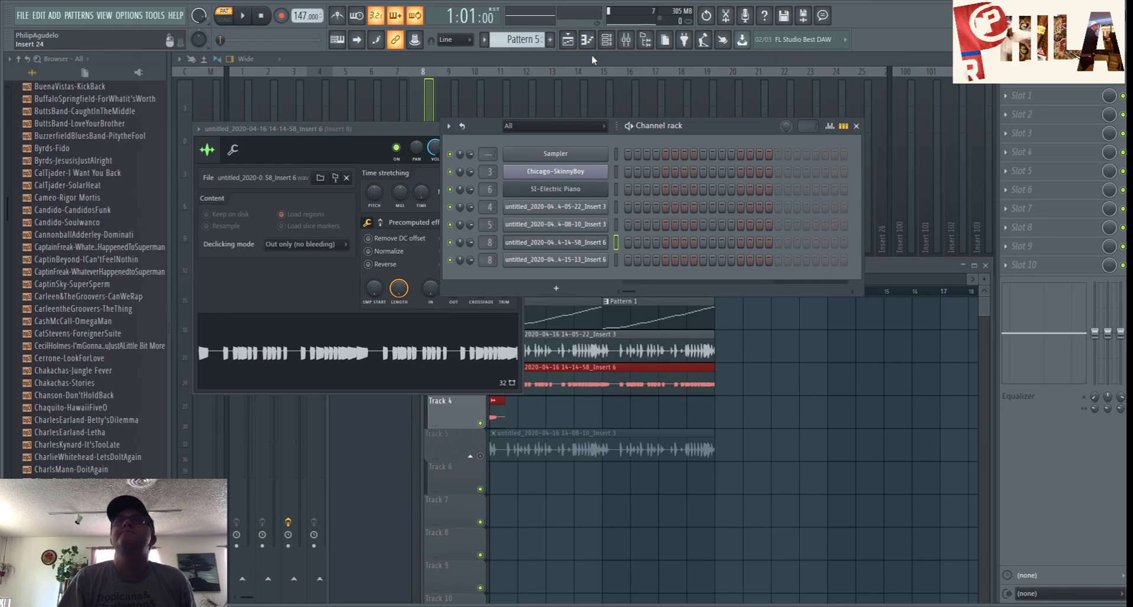
- Clear the MIDI input port in the SI-Electric Piano plugin settings
{"action": "left_click", "coordinate": [562, 189]}
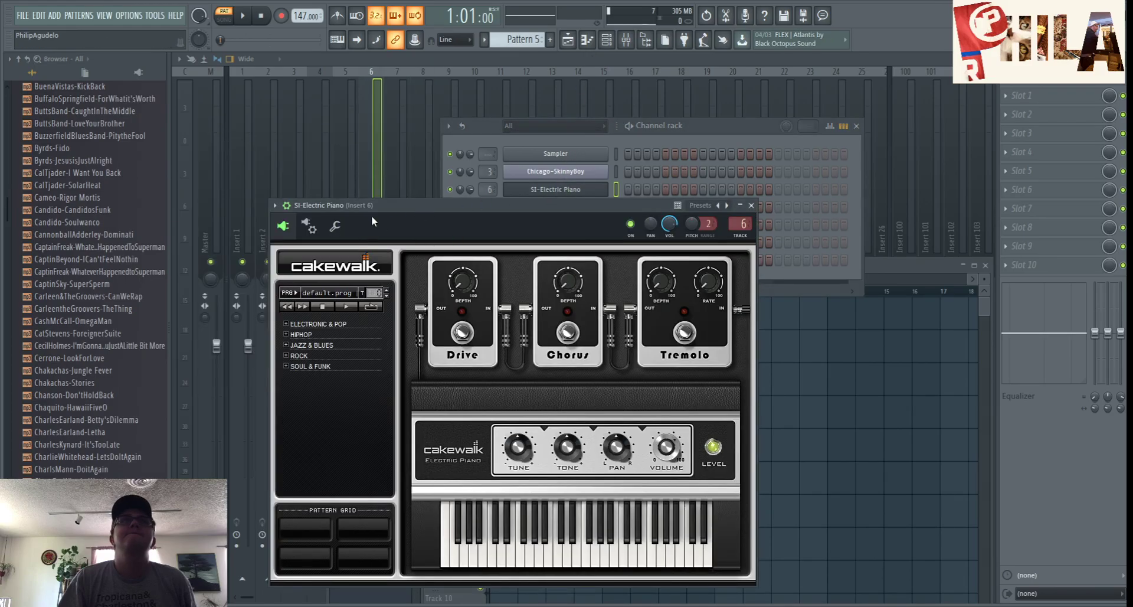
{"action": "left_click", "coordinate": [314, 231]}
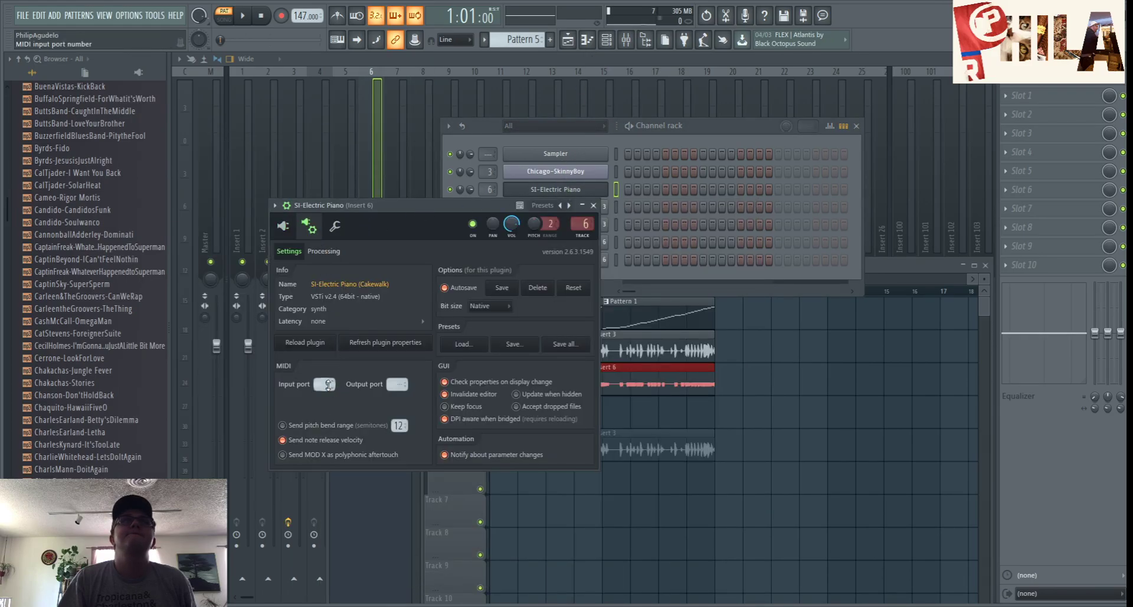
{"action": "left_click_drag", "start_coordinate": [328, 384], "coordinate": [328, 369]}
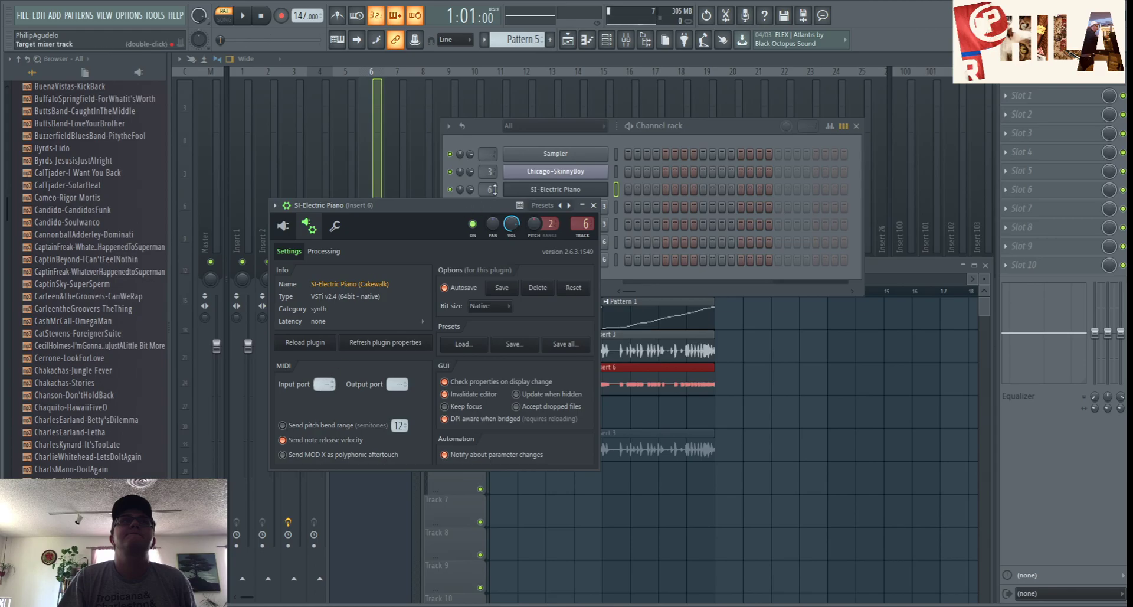
- Play the arrangement in song mode and display the SI-Electric Piano instrument interface during playback
{"action": "left_click", "coordinate": [555, 189]}
{"action": "left_click", "coordinate": [243, 15]}
{"action": "key", "text": "l"}
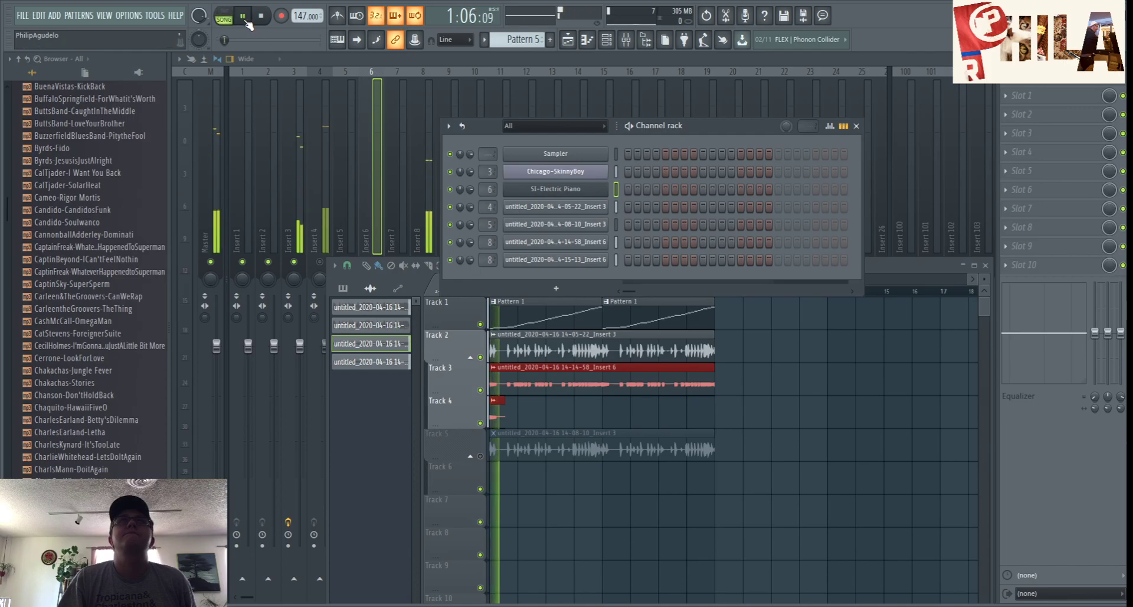
{"action": "left_click", "coordinate": [557, 189]}
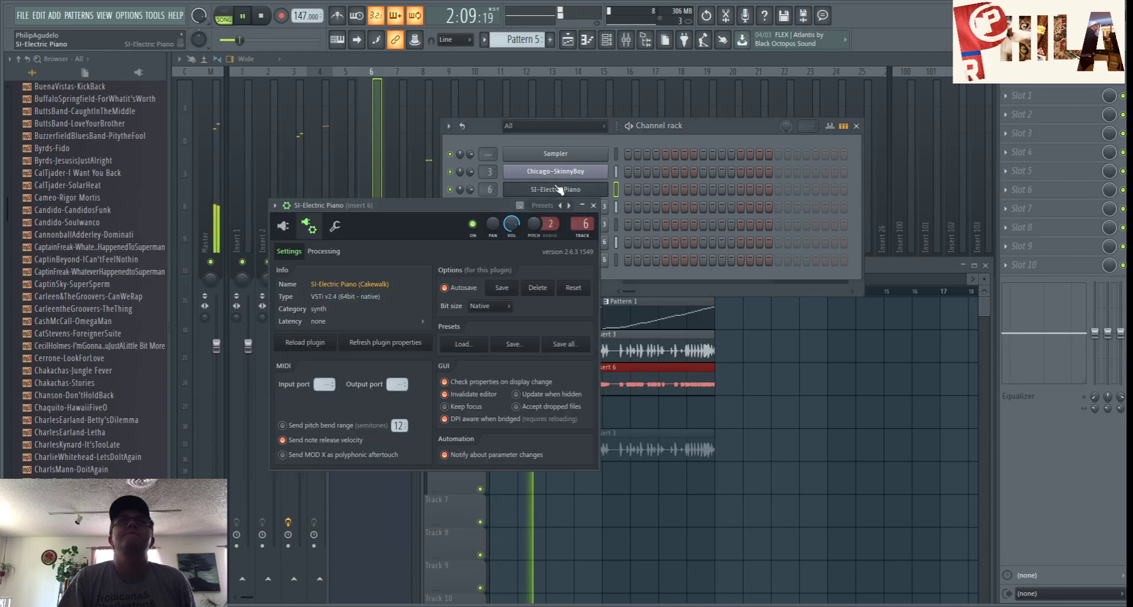
{"action": "left_click", "coordinate": [286, 230]}
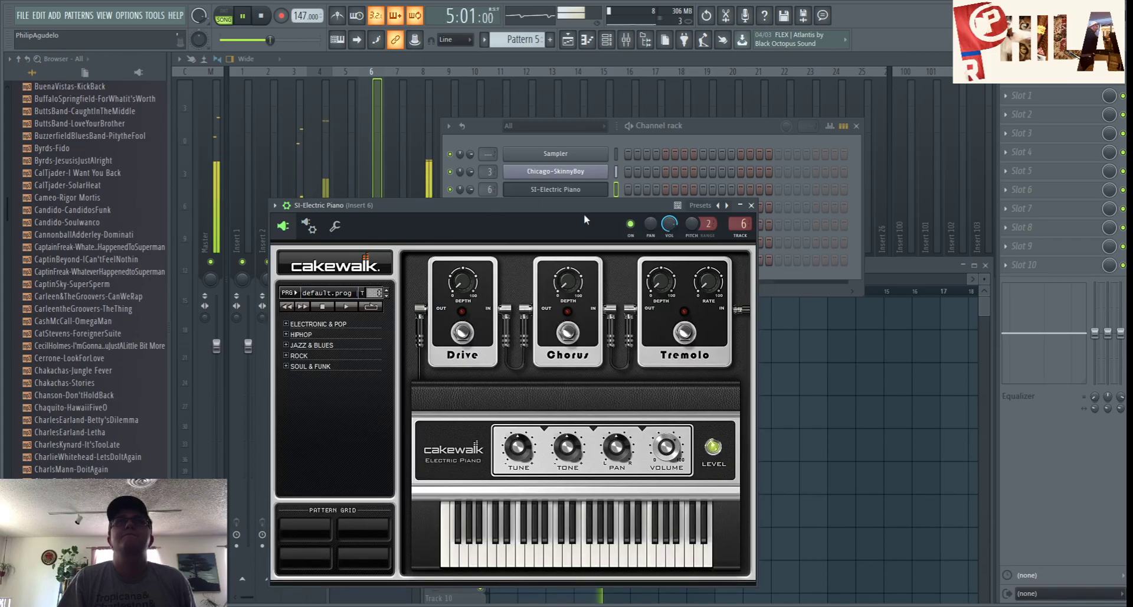
- Re-enable OVox Mono-Stereo in slot 4 of Insert 3 and mute Insert 8 during playback
{"action": "left_click", "coordinate": [294, 108]}
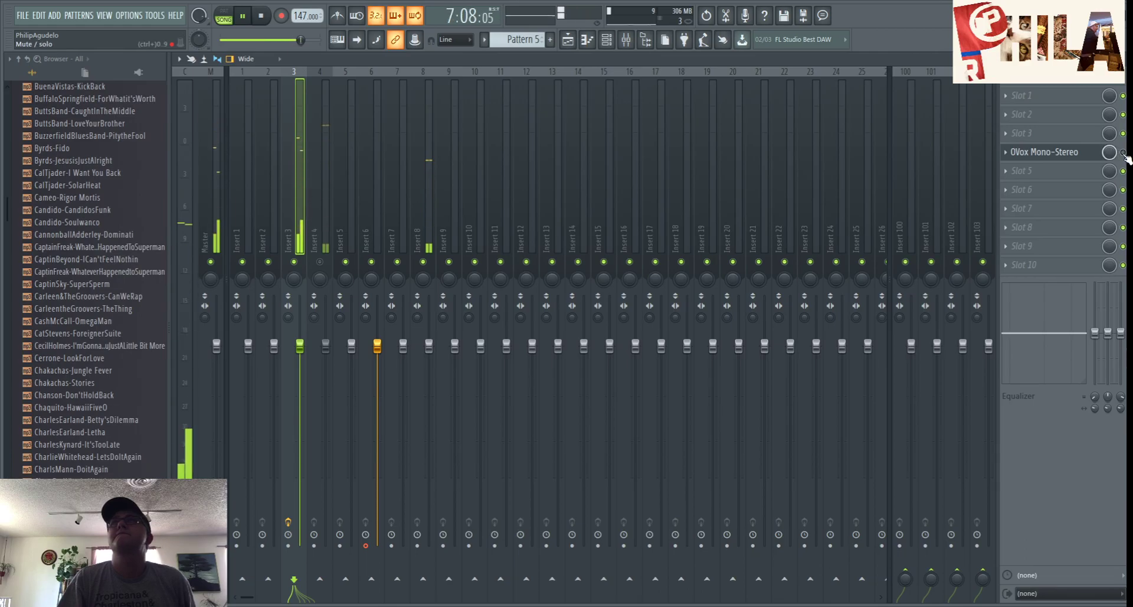
{"action": "left_click", "coordinate": [423, 261]}
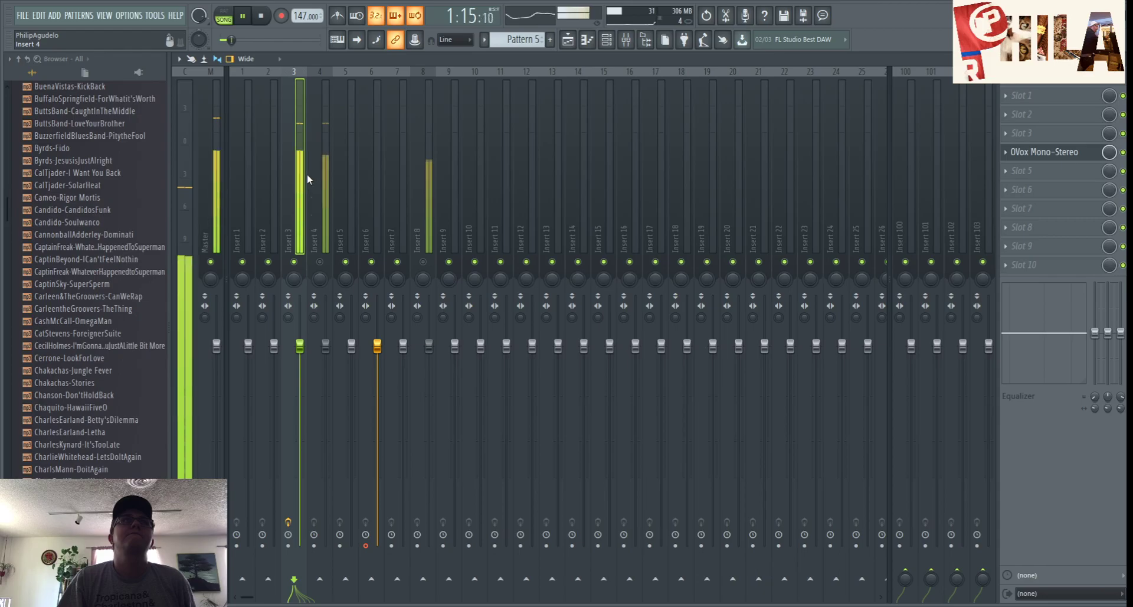
- Review the OVox Mono-Stereo interface on Insert 3 during playback, select the Master track and stop playback
{"action": "left_click", "coordinate": [1072, 152]}
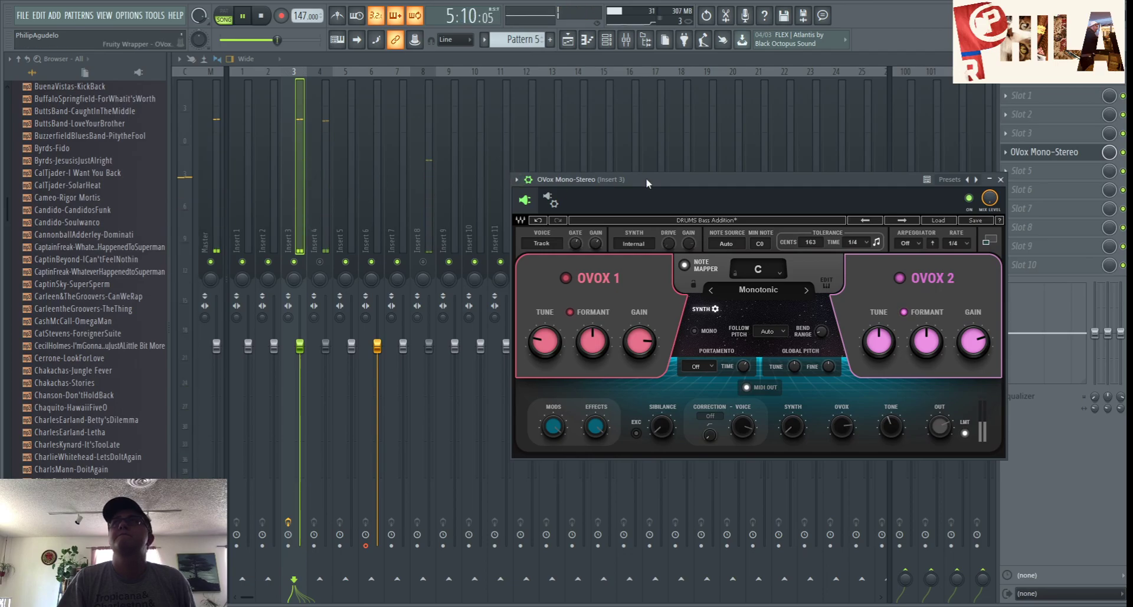
{"action": "left_click", "coordinate": [318, 162]}
{"action": "left_click", "coordinate": [300, 163]}
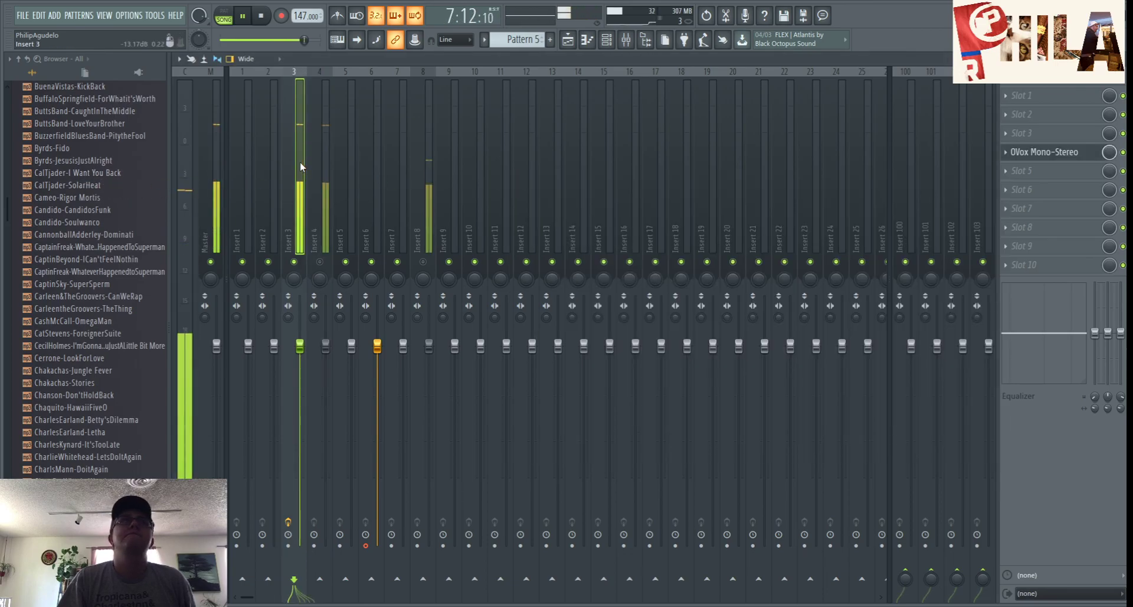
{"action": "left_click", "coordinate": [212, 159]}
{"action": "left_click", "coordinate": [259, 18]}
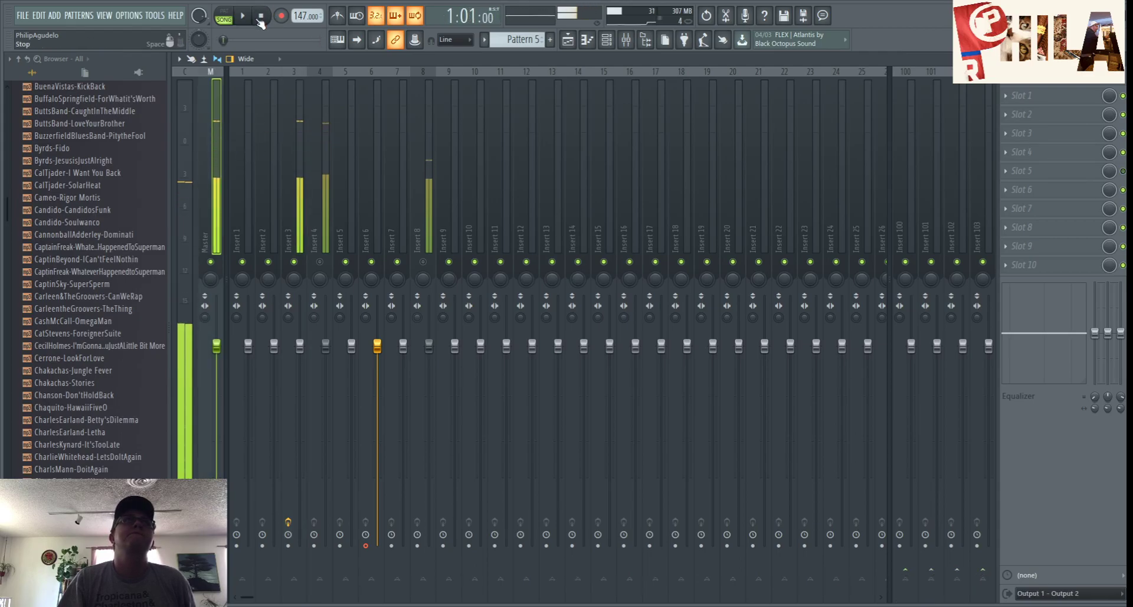
- Remove OVox Mono-Stereo from slot 4 of Insert 3
{"action": "left_click", "coordinate": [299, 143]}
{"action": "left_click", "coordinate": [328, 146]}
{"action": "left_click", "coordinate": [300, 146]}
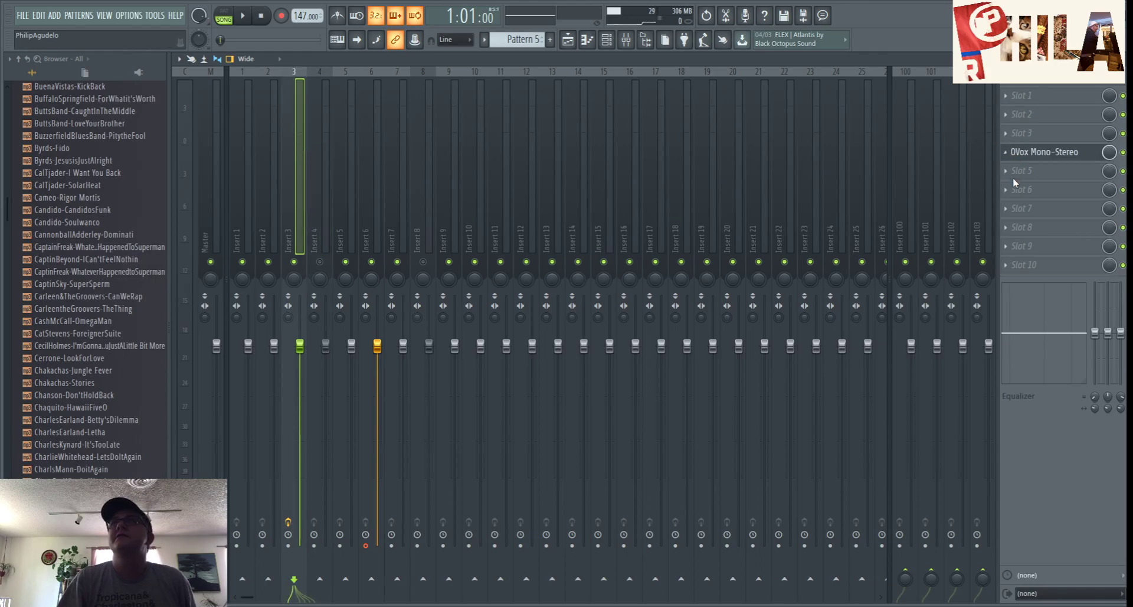
{"action": "left_click", "coordinate": [618, 352]}
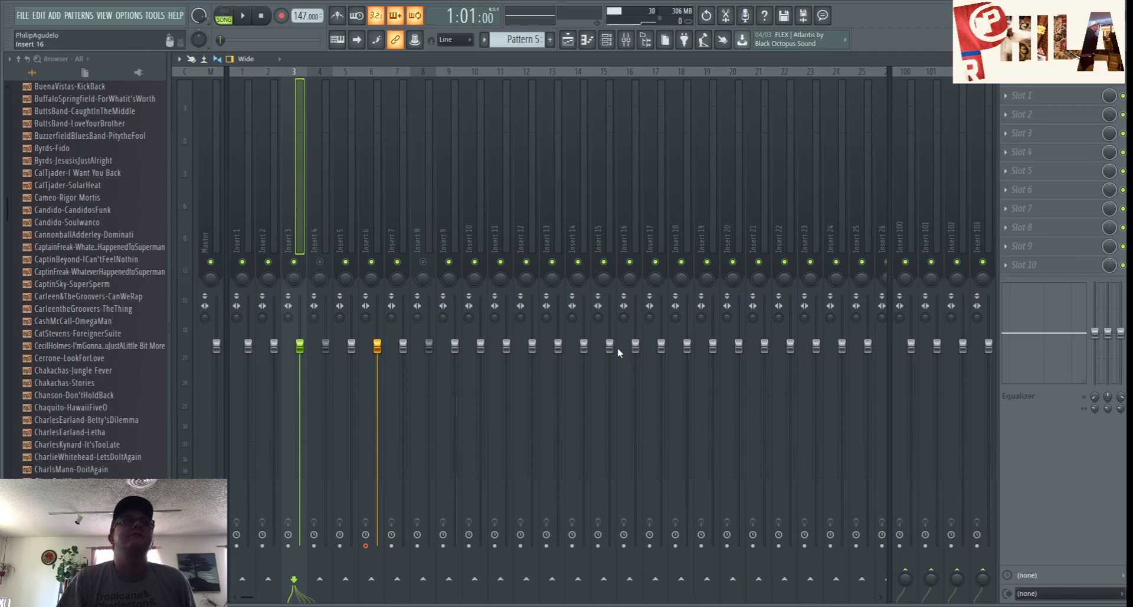
{"action": "left_click", "coordinate": [234, 148]}
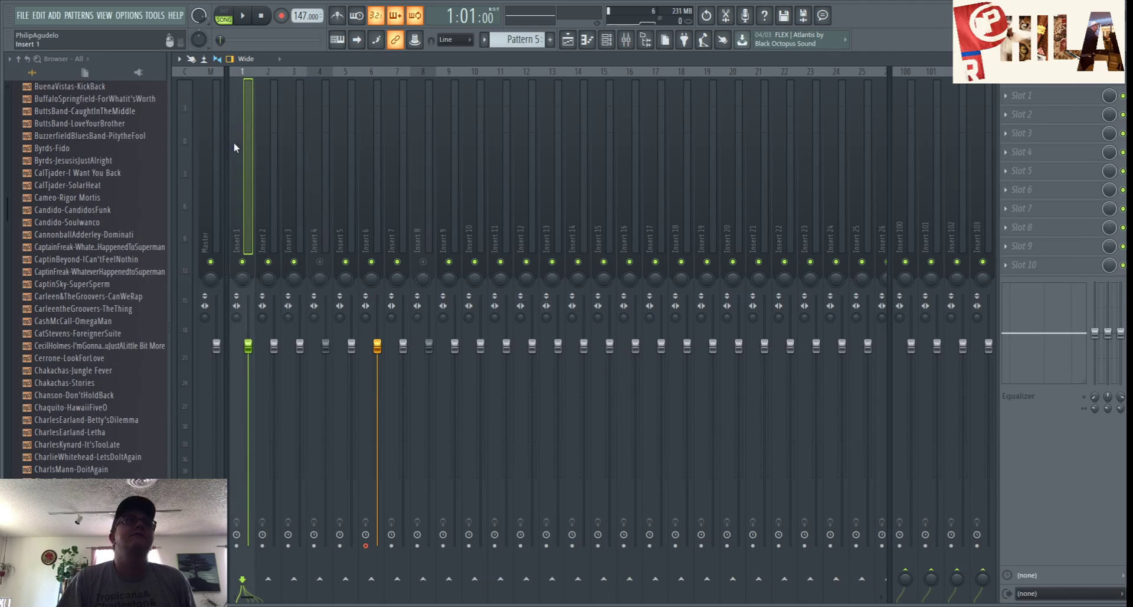
{"action": "left_click", "coordinate": [215, 154]}
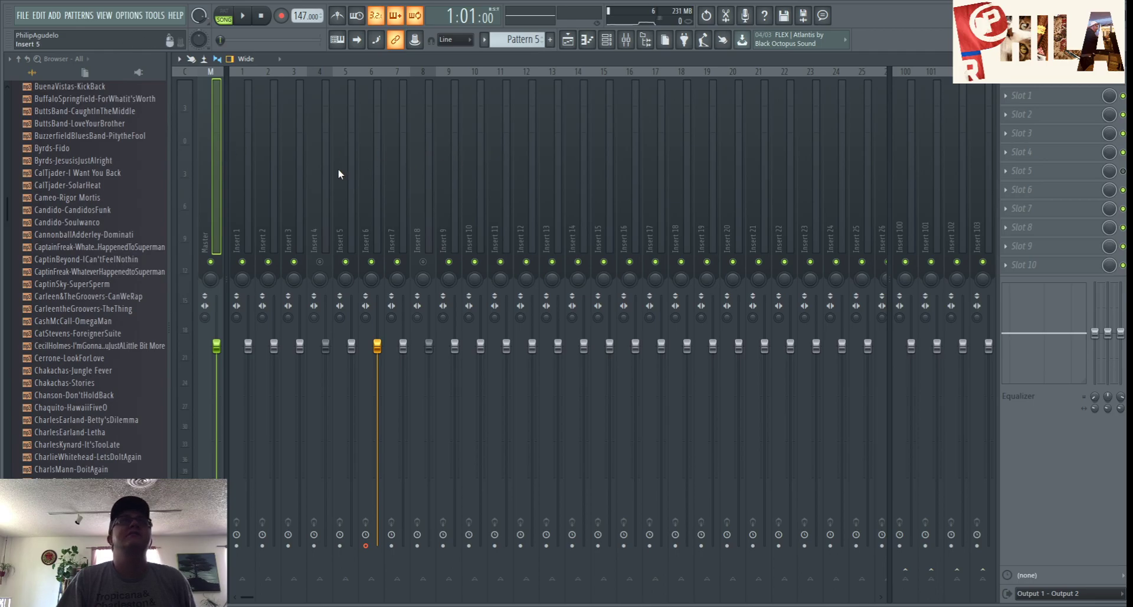
- Load OVox Mono-Stereo in slot 4 of Insert 10 and enable MIDI Out and Mono, with Follow Pitch set to On
{"action": "left_click", "coordinate": [477, 172]}
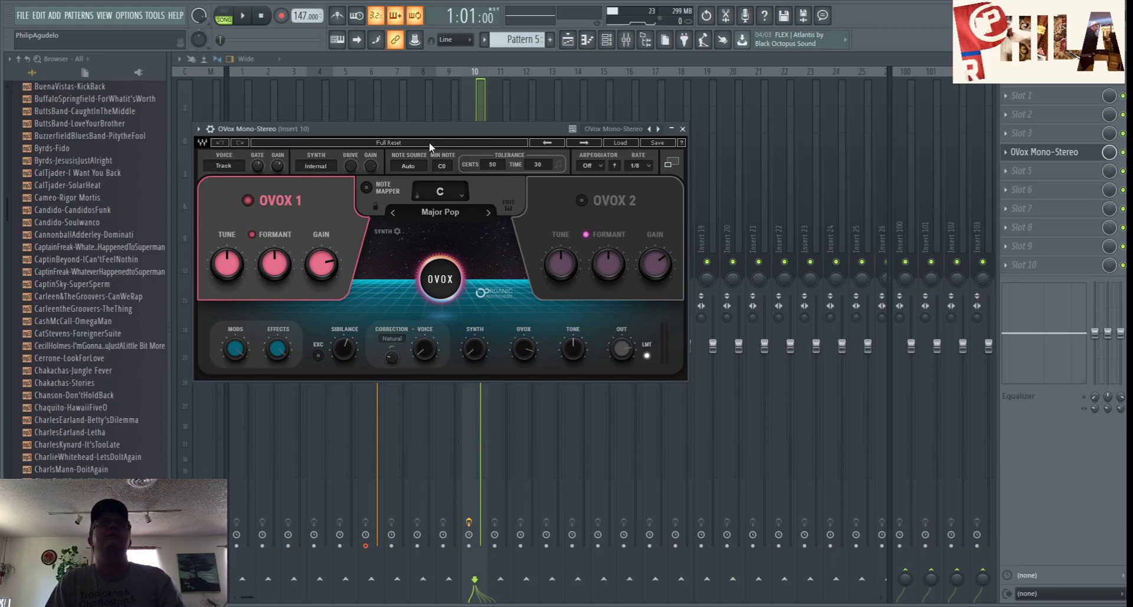
{"action": "left_click", "coordinate": [397, 230]}
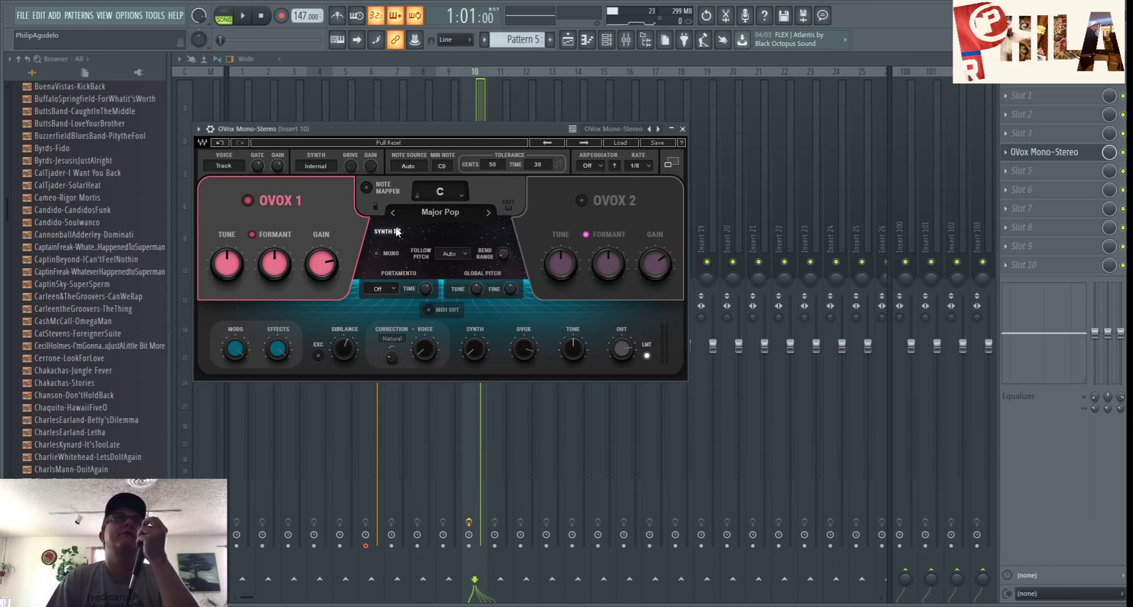
{"action": "left_click", "coordinate": [429, 309]}
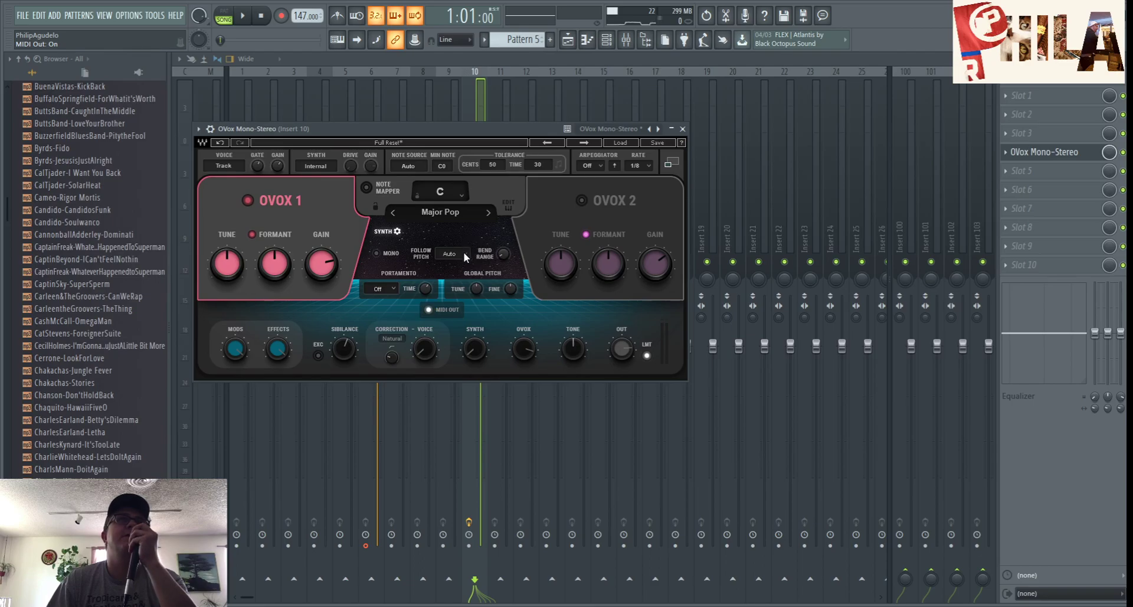
{"action": "left_click", "coordinate": [468, 279]}
{"action": "left_click", "coordinate": [376, 253]}
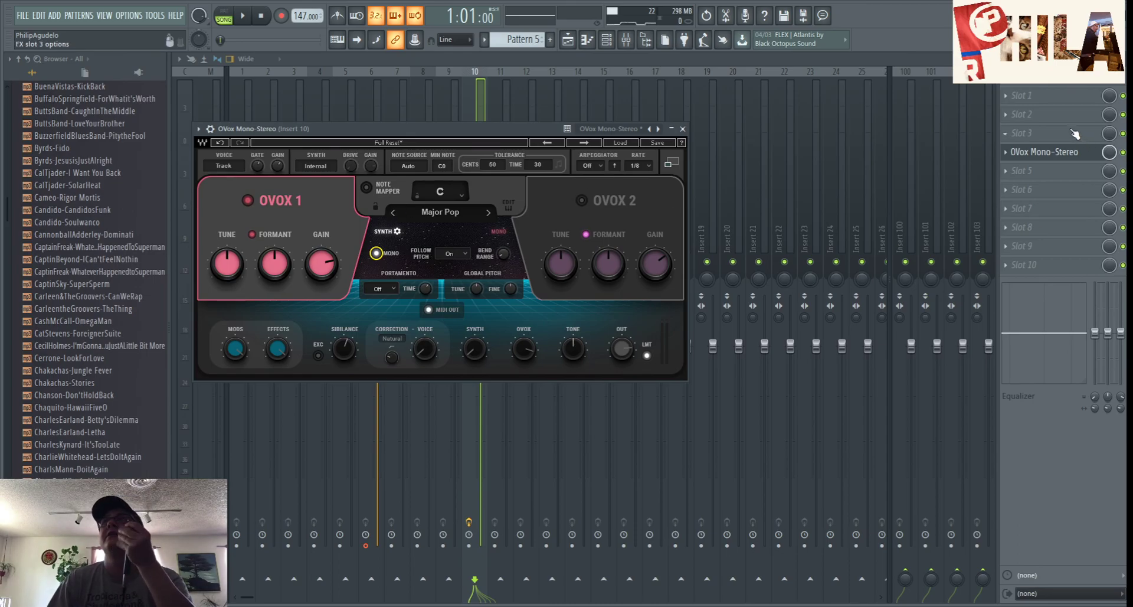
- Arm Insert 10 for recording and set OVox's MIDI output port to 9 in its plugin settings
{"action": "left_click", "coordinate": [1087, 76]}
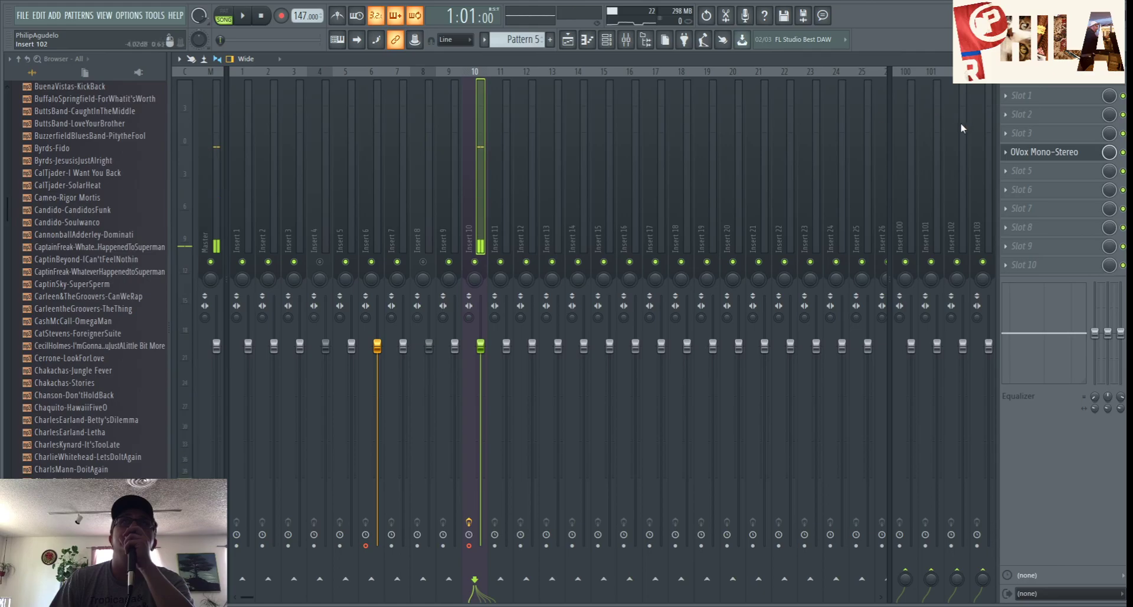
{"action": "left_click", "coordinate": [611, 45]}
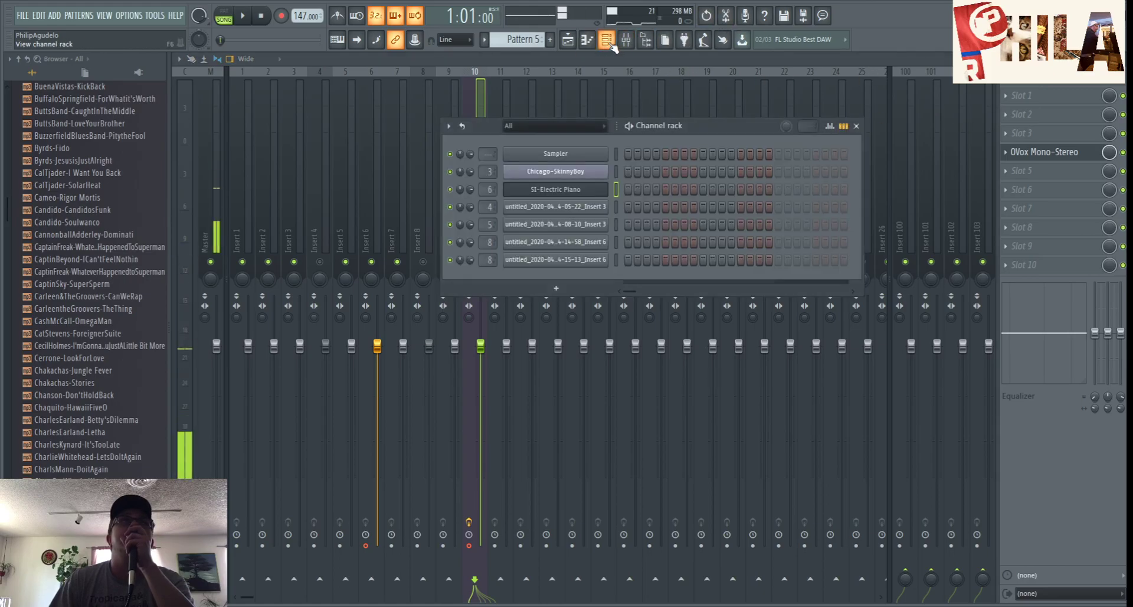
{"action": "key", "text": "F6"}
{"action": "left_click", "coordinate": [1073, 155]}
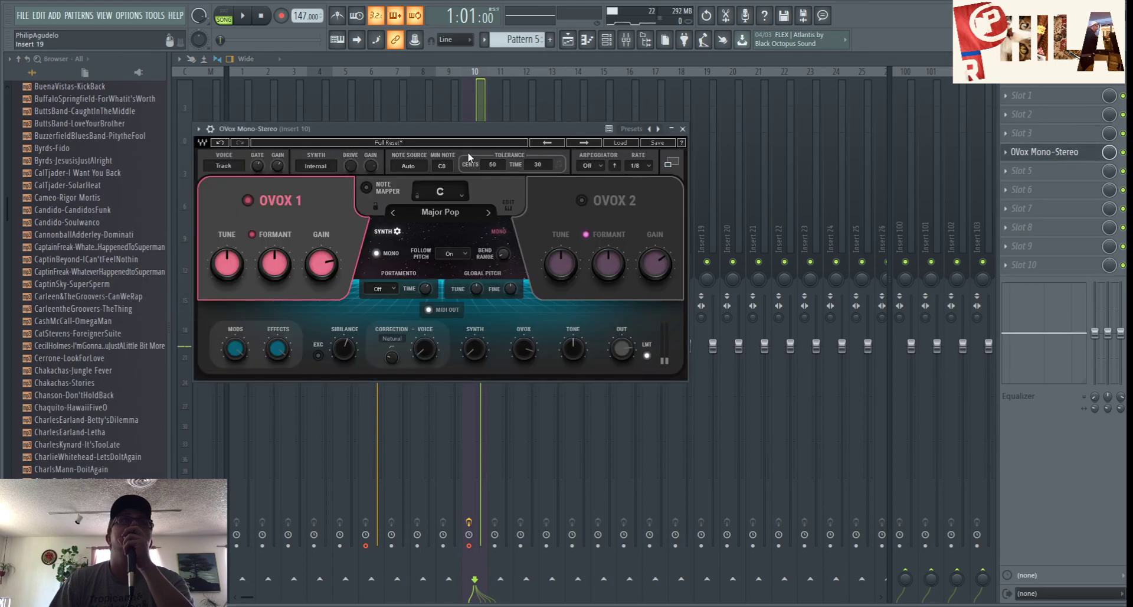
{"action": "left_click", "coordinate": [216, 133]}
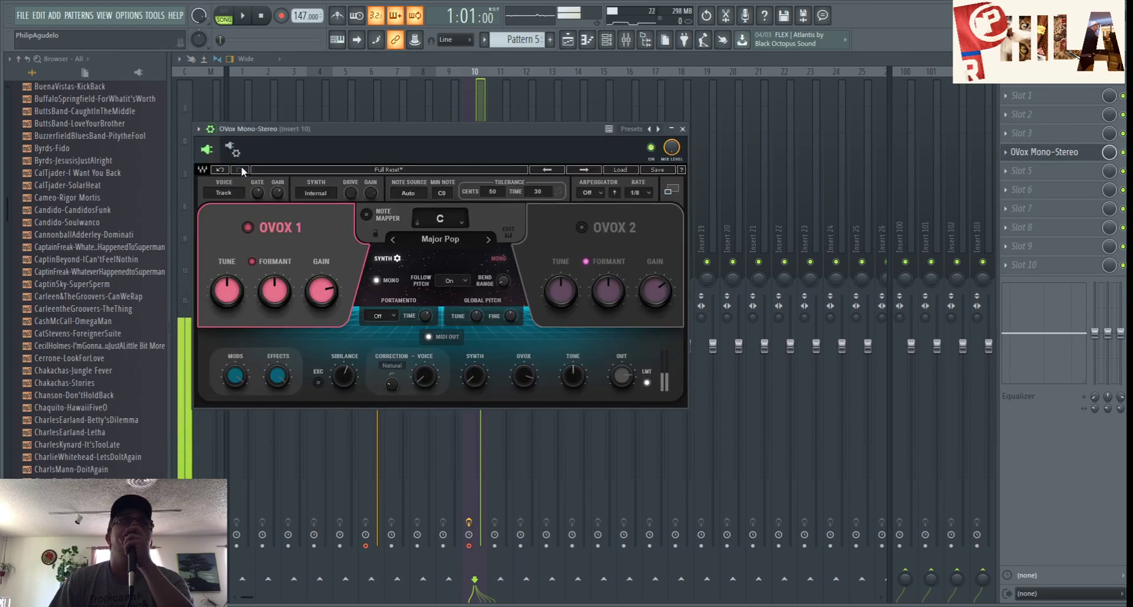
{"action": "left_click", "coordinate": [232, 150]}
{"action": "left_click_drag", "start_coordinate": [312, 301], "coordinate": [311, 286]}
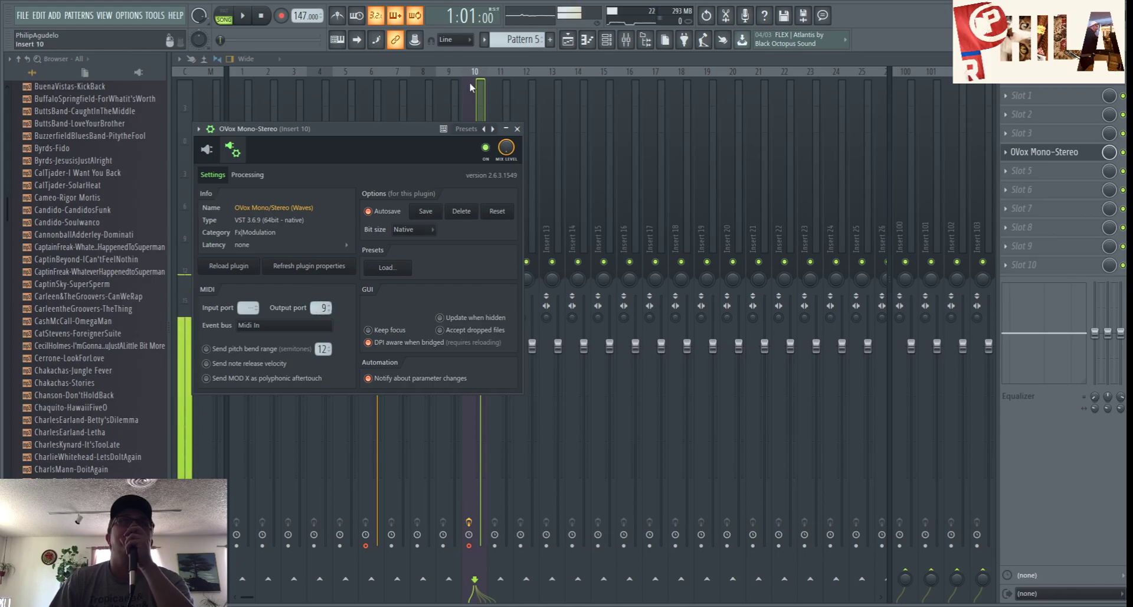
- Set the SI-Electric Piano's MIDI input port to 9 and display its instrument interface
{"action": "left_click", "coordinate": [607, 40]}
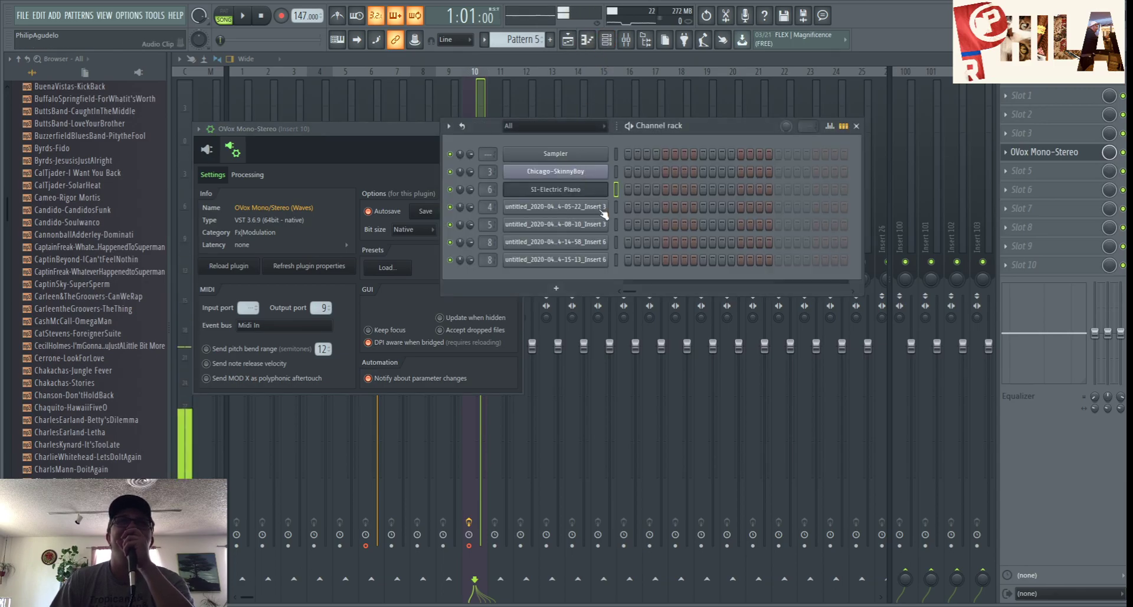
{"action": "left_click", "coordinate": [552, 189]}
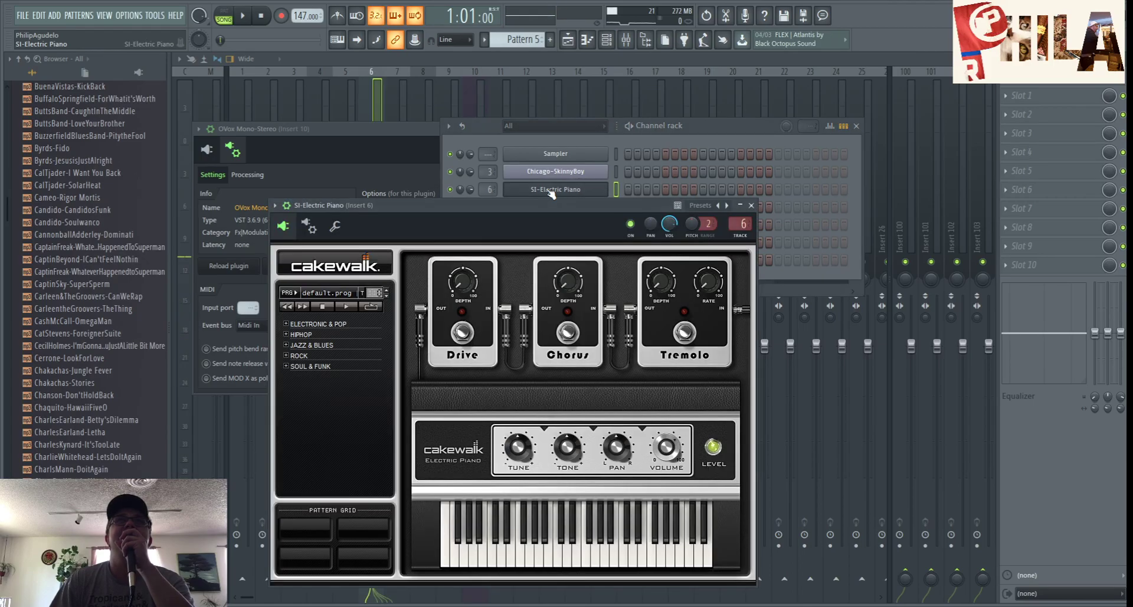
{"action": "left_click", "coordinate": [309, 226]}
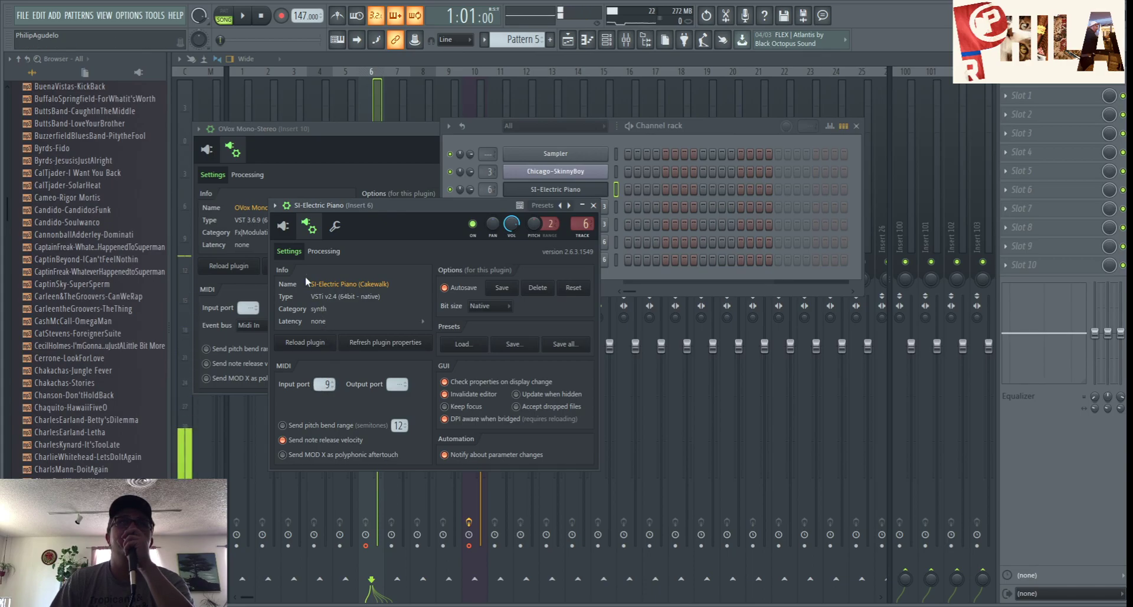
{"action": "left_click", "coordinate": [283, 226]}
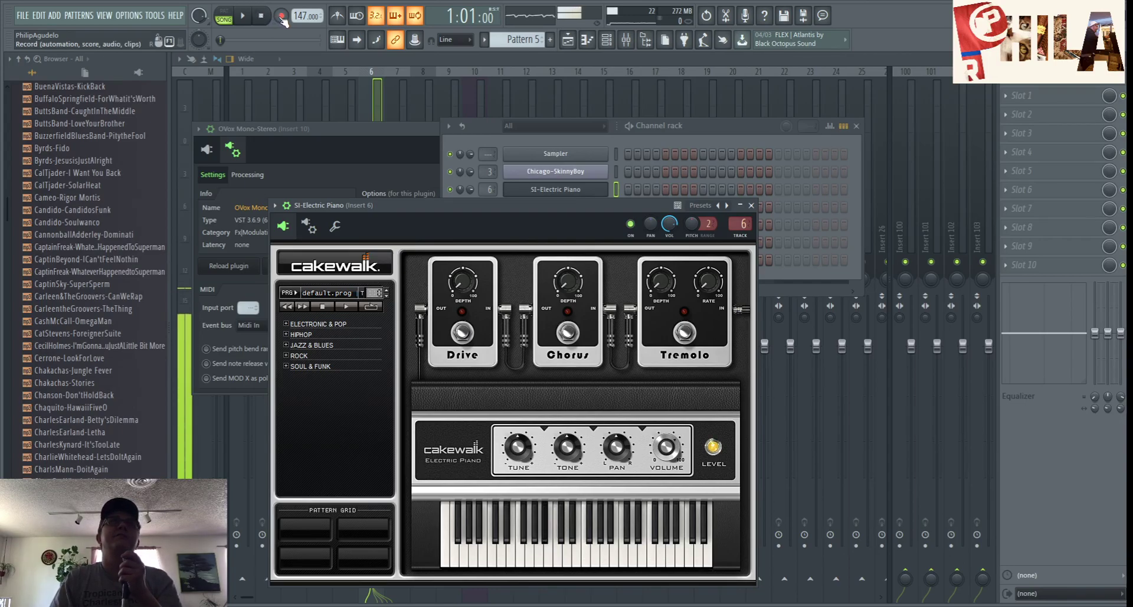
- Switch to Pattern 6, record Insert 10 and the MIDI-driven electric piano on Insert 6 in song mode, and stop
{"action": "left_click", "coordinate": [549, 40]}
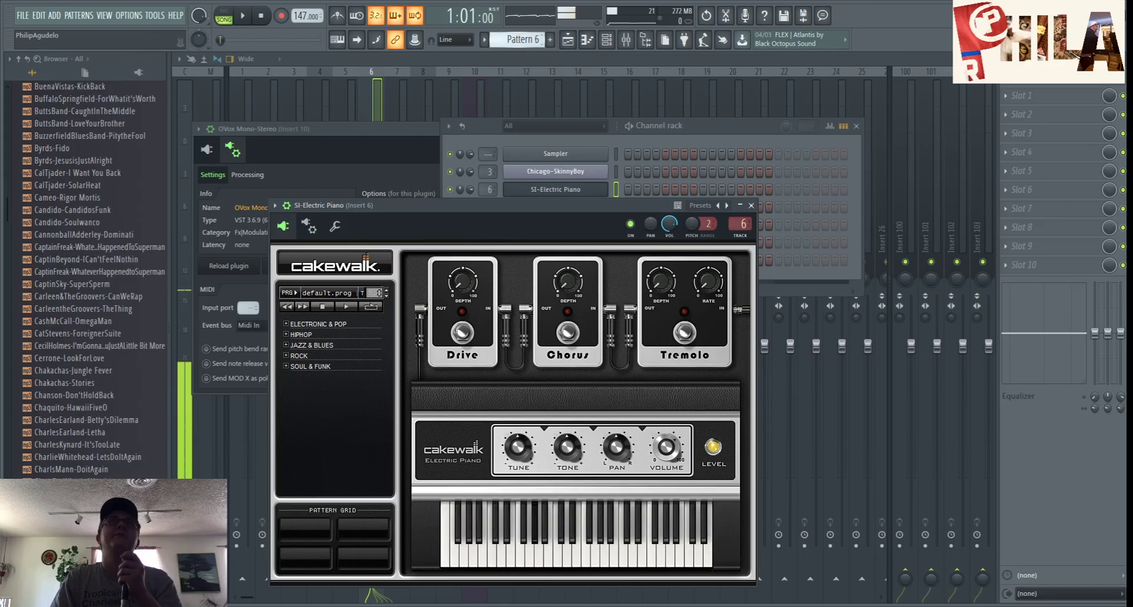
{"action": "left_click", "coordinate": [245, 17]}
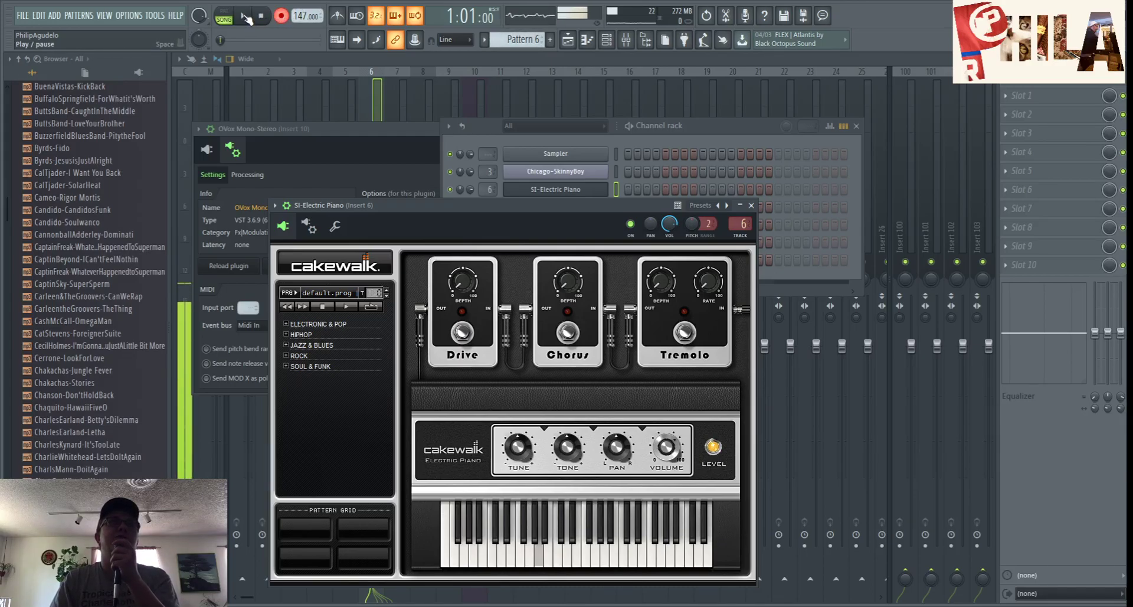
{"action": "left_click", "coordinate": [245, 17]}
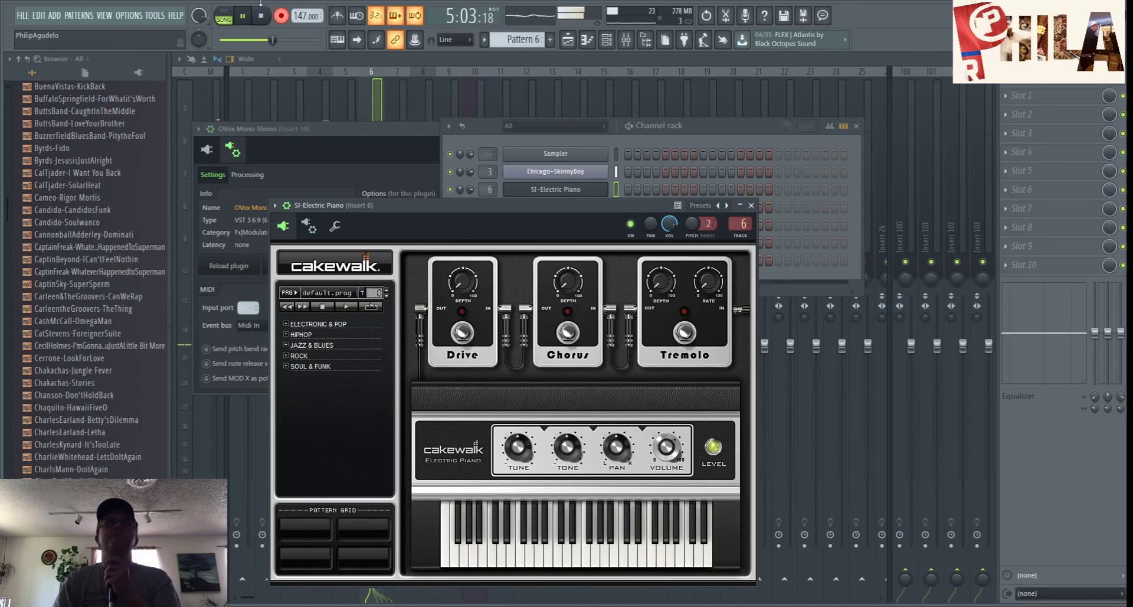
{"action": "left_click", "coordinate": [260, 16]}
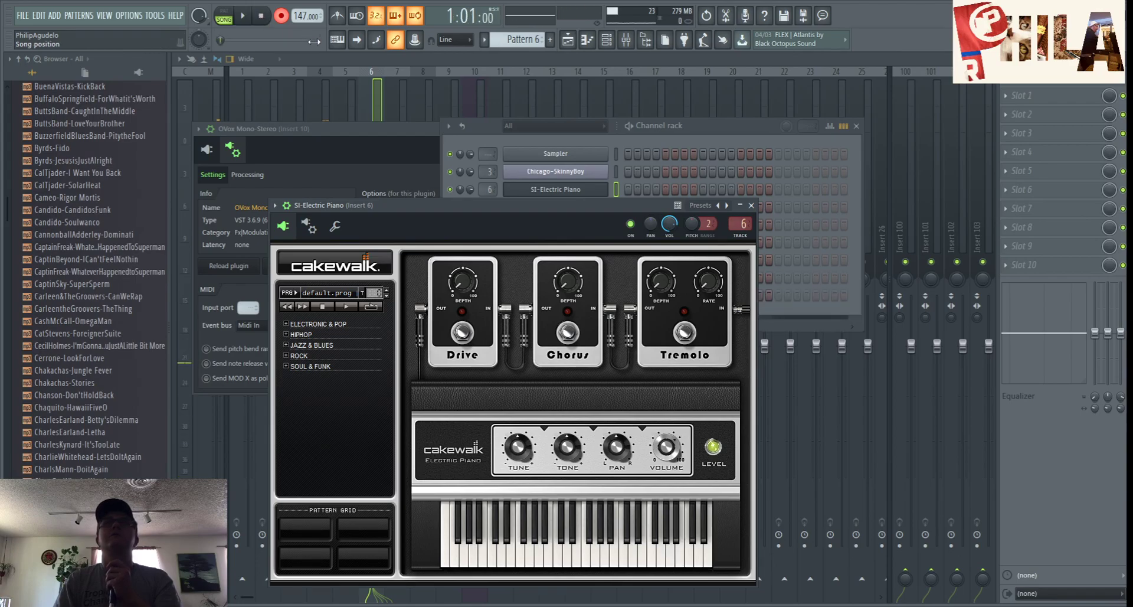
- Clear OVox's MIDI output port on Insert 10 and disable the plugin in slot 4
{"action": "left_click_drag", "start_coordinate": [621, 207], "coordinate": [495, 319]}
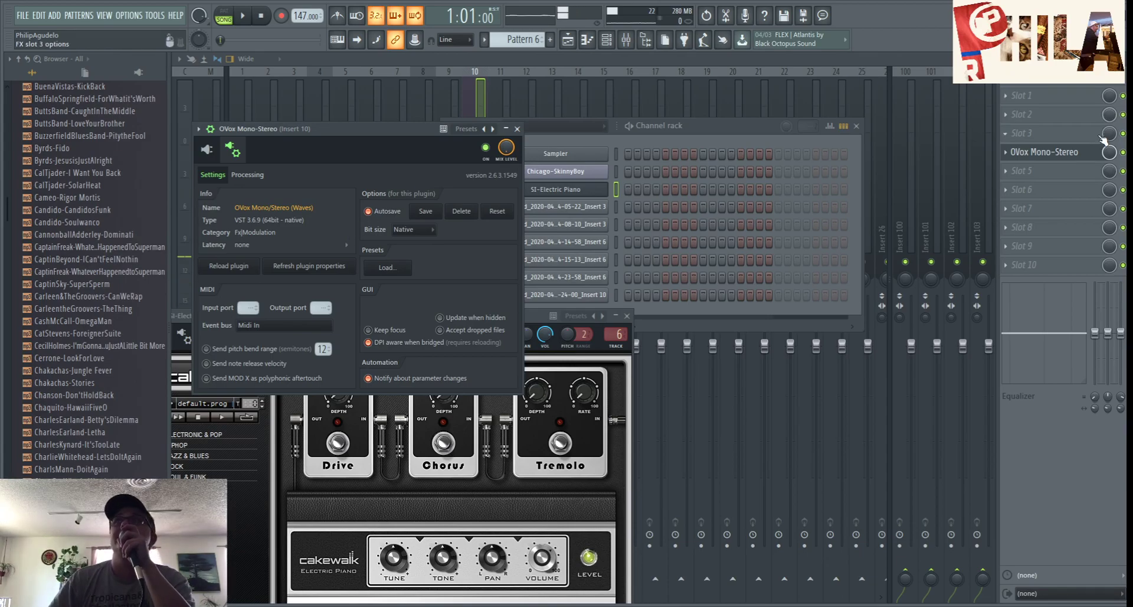
{"action": "left_click", "coordinate": [1122, 155]}
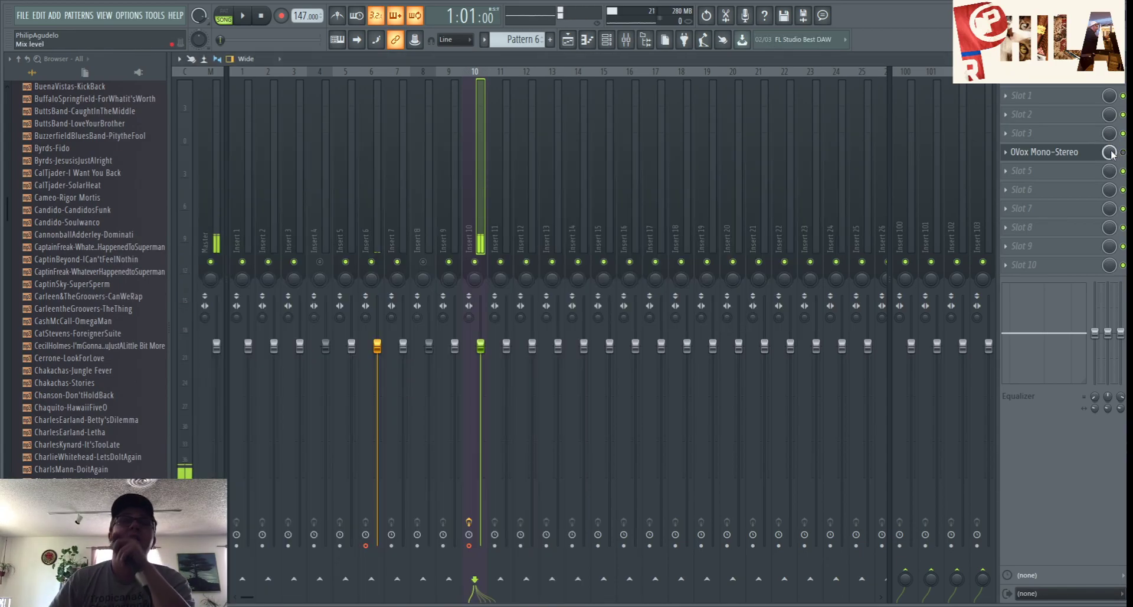